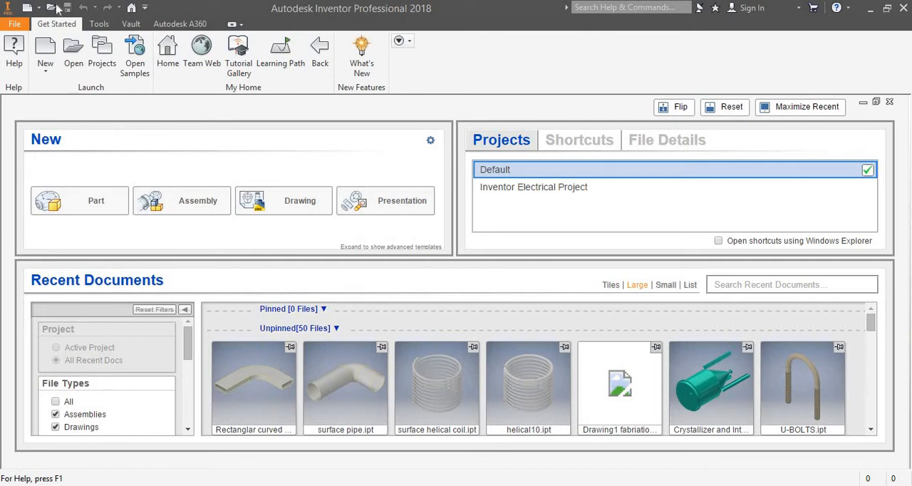
Open the recent part file surface pipe.ipt.
mouse_move(318, 371)
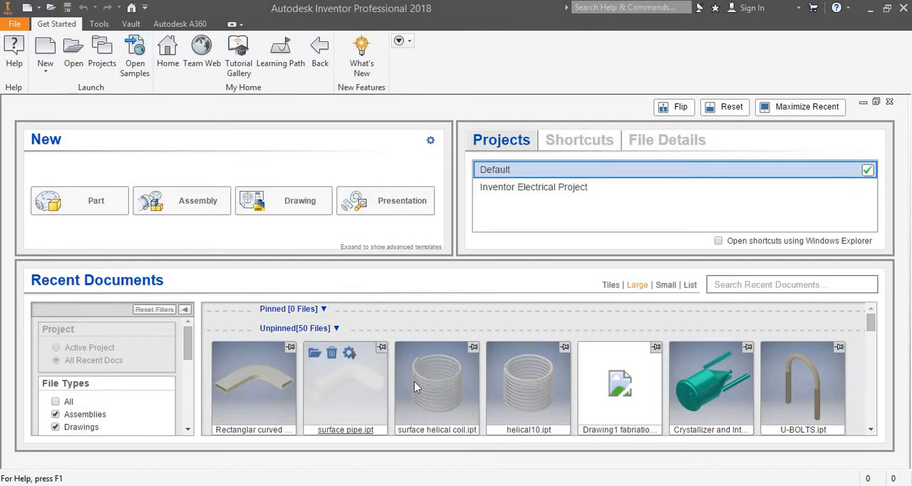
click(314, 354)
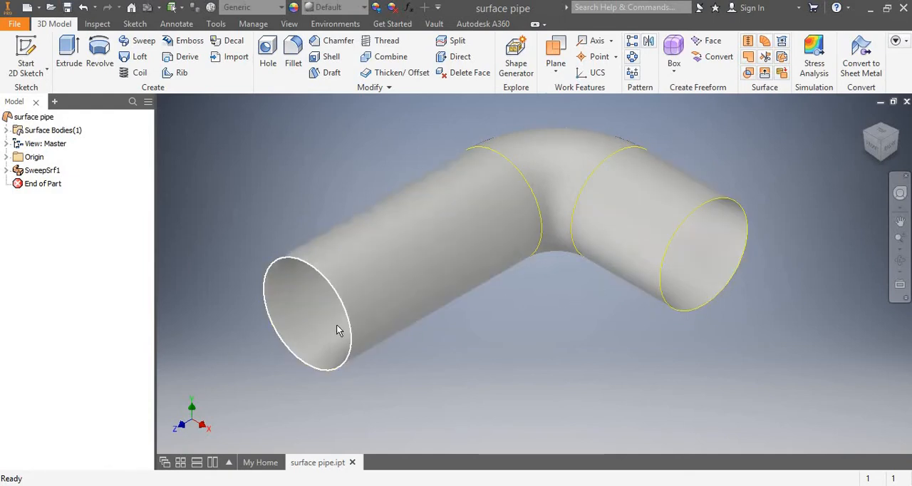
scroll(457, 278, up, 5)
scroll(458, 279, down, 8)
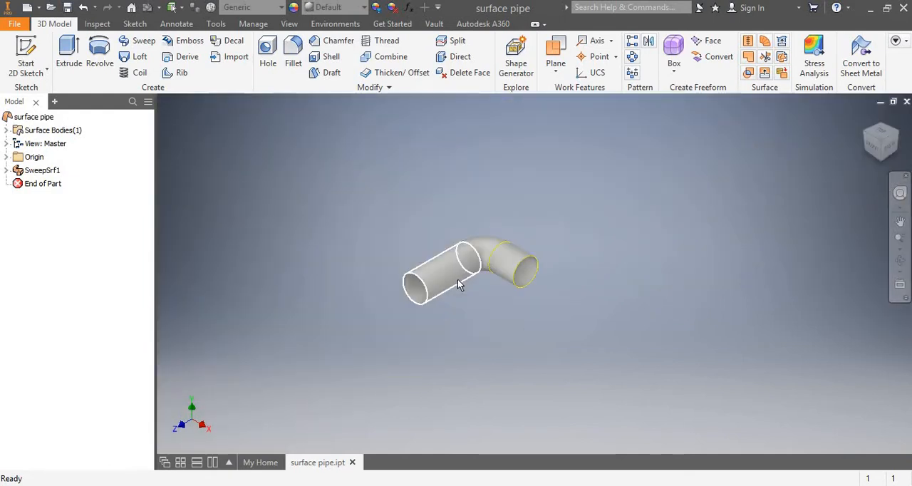
scroll(457, 278, up, 5)
scroll(458, 280, down, 5)
scroll(458, 279, up, 5)
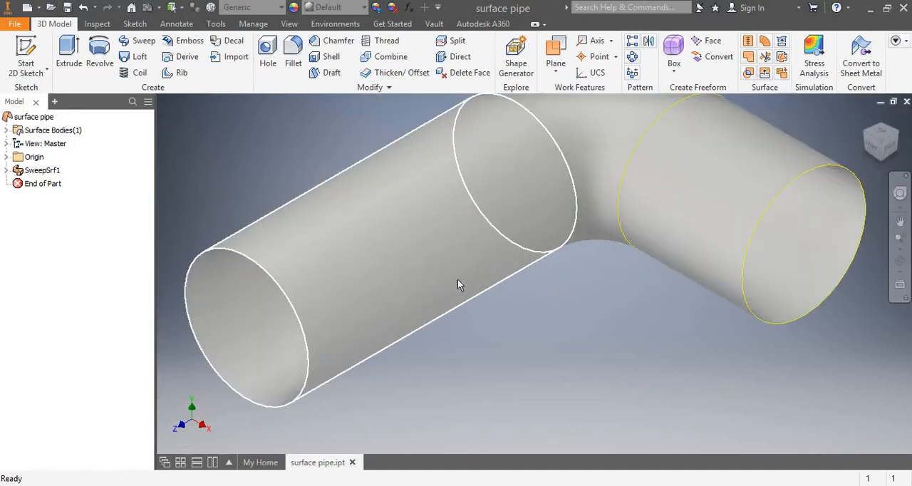
scroll(457, 279, down, 3)
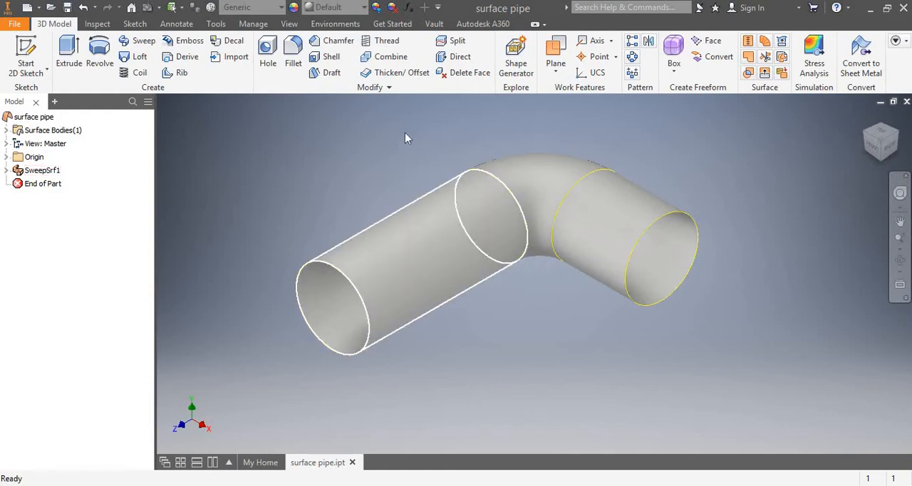
Offset the pipe's two straight faces and bend face inward by 0.8 in with surface output.
click(389, 74)
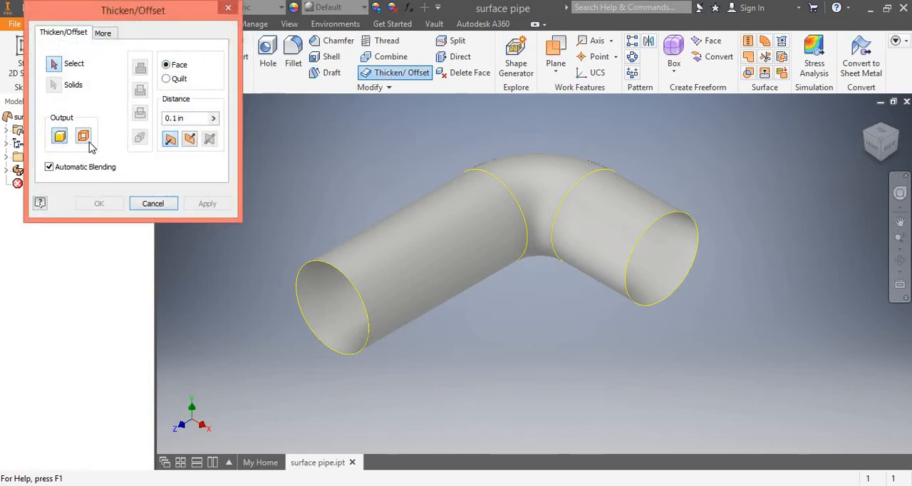
click(450, 251)
click(519, 203)
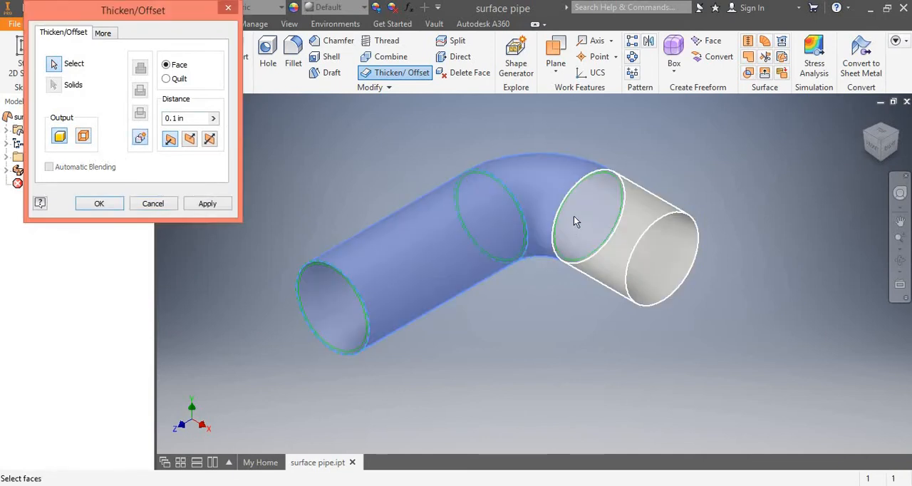
click(576, 222)
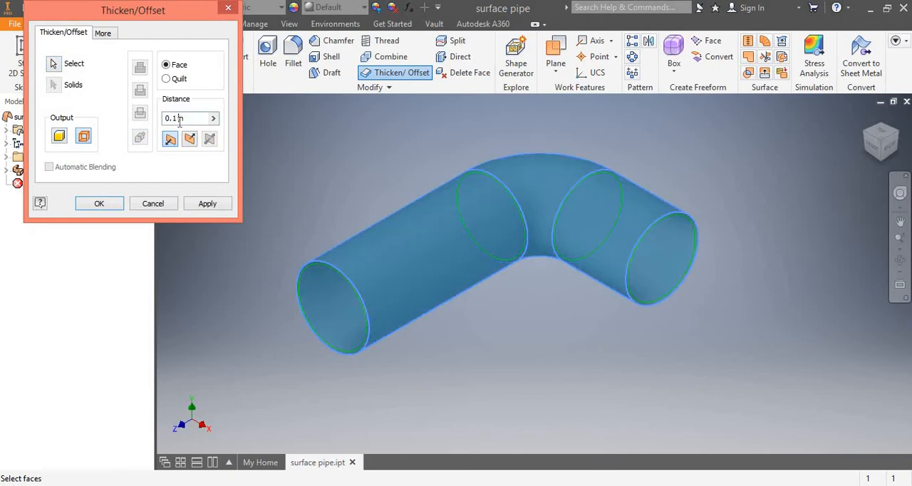
key(BackSpace)
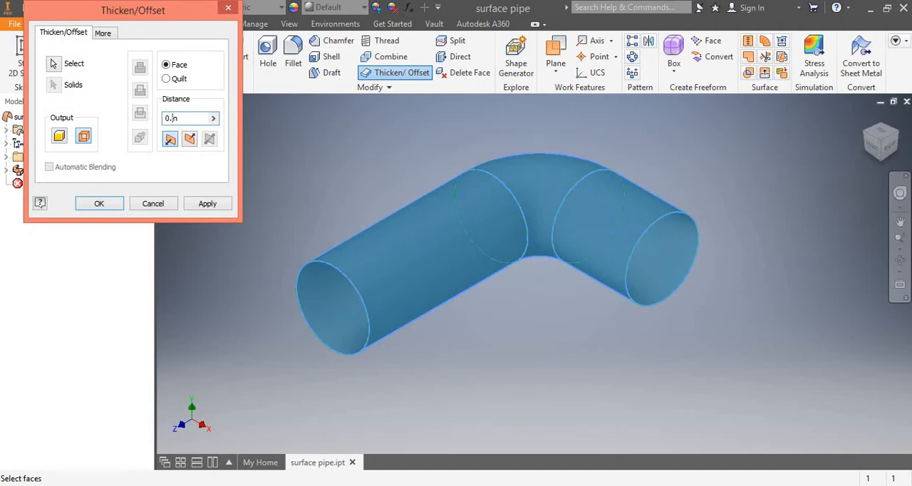
click(118, 204)
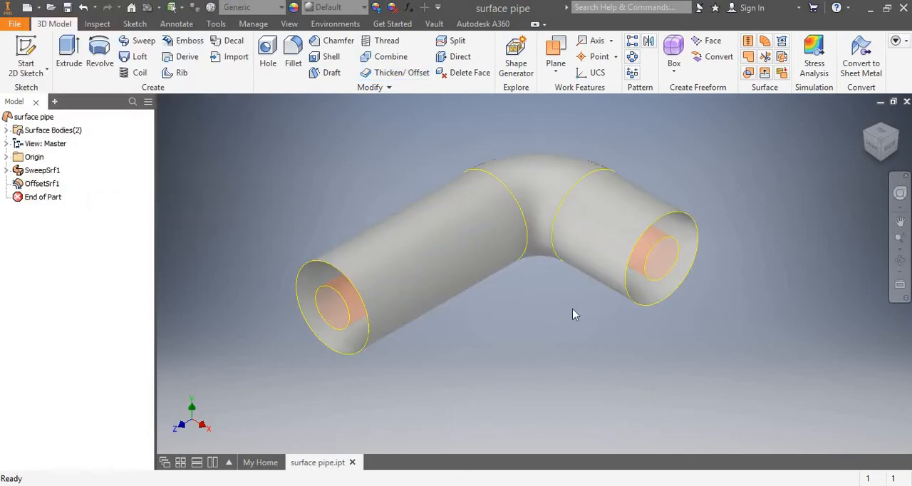
Examine the inner offset surface inside the pipe from both open ends and several angles.
scroll(574, 313, up, 5)
scroll(652, 283, down, 5)
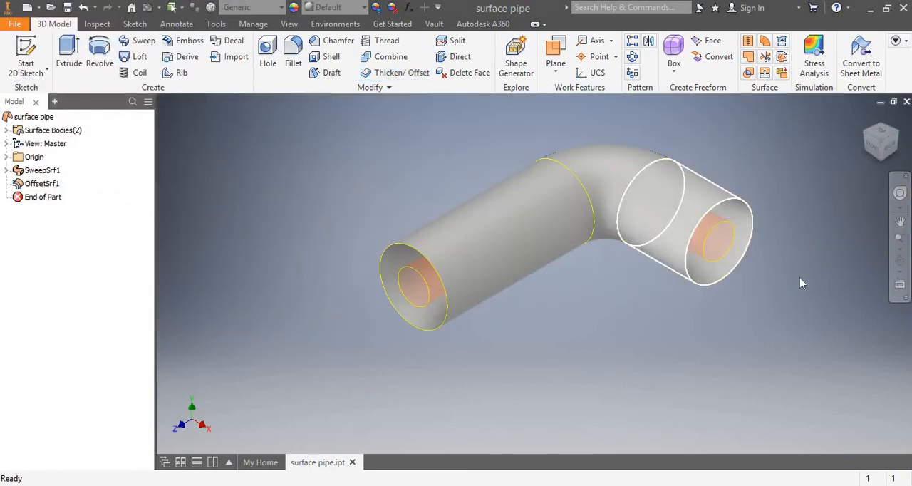
click(900, 260)
drag(413, 333, 325, 306)
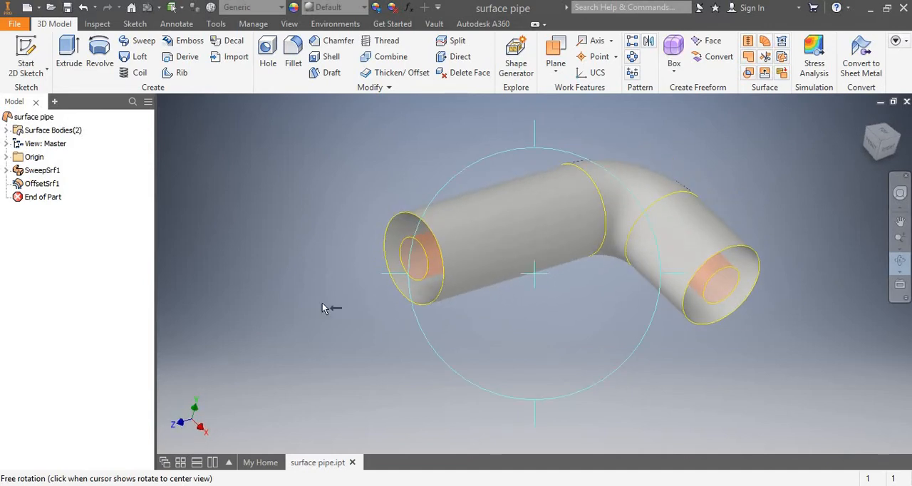
drag(403, 325, 397, 254)
scroll(397, 255, up, 3)
scroll(397, 254, down, 5)
scroll(396, 254, up, 5)
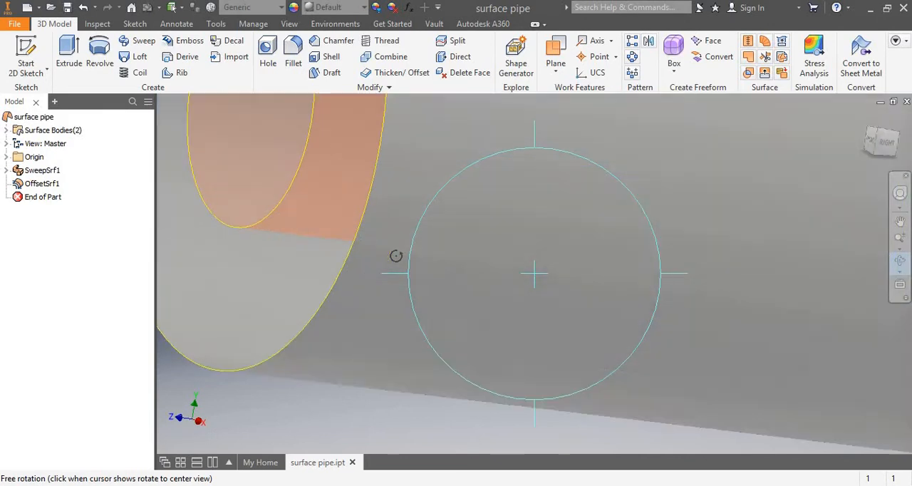
scroll(396, 256, down, 5)
scroll(396, 255, up, 4)
scroll(396, 256, down, 3)
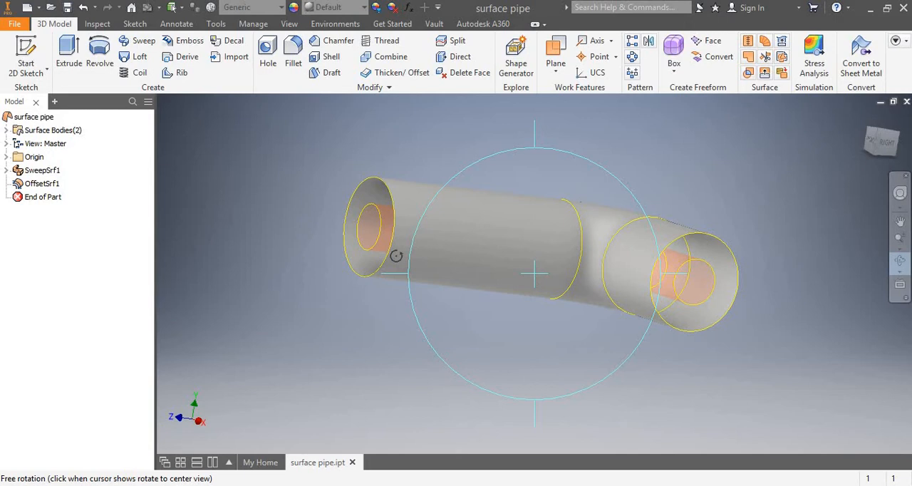
scroll(396, 256, down, 2)
scroll(396, 256, up, 3)
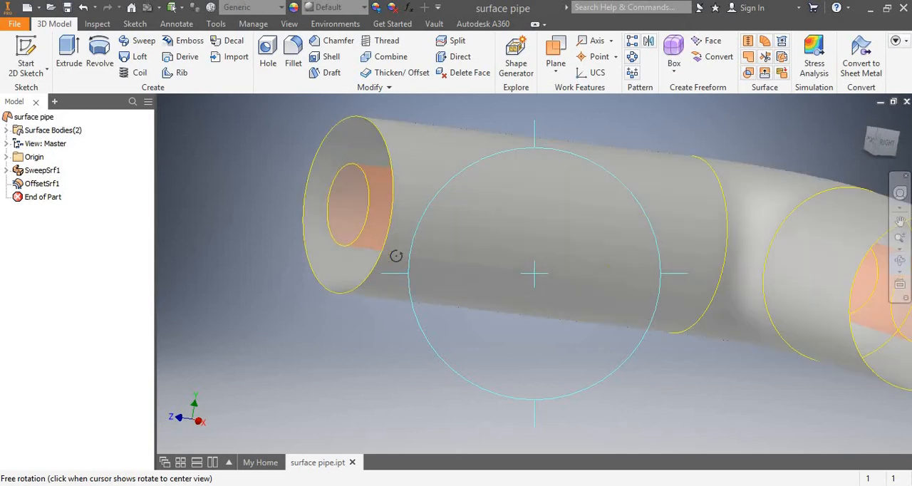
scroll(397, 256, down, 5)
drag(407, 288, 400, 319)
scroll(390, 280, down, 5)
scroll(390, 278, up, 5)
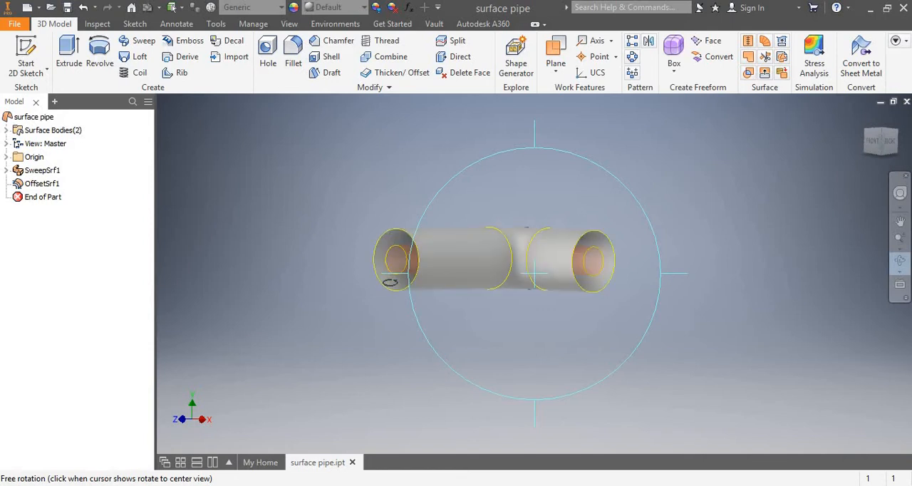
Start a Thicken/Offset with solid output on the outer pipe's two straight faces and bend face.
click(397, 74)
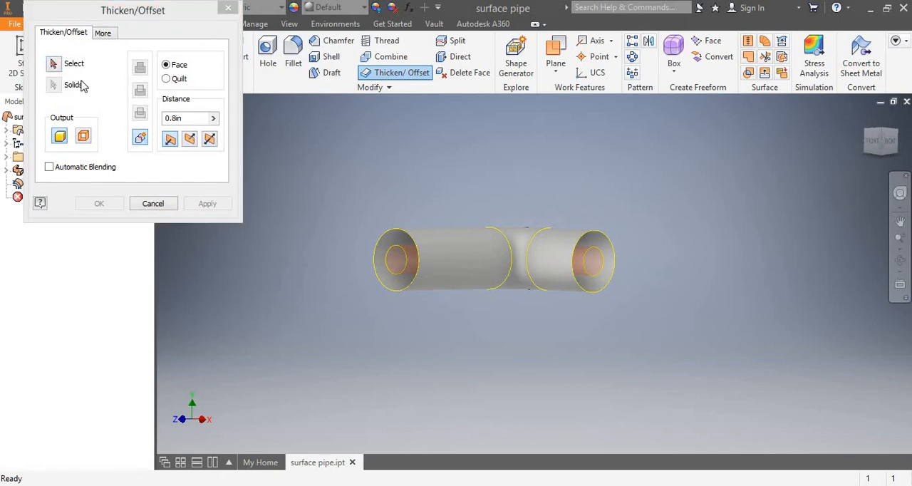
click(53, 66)
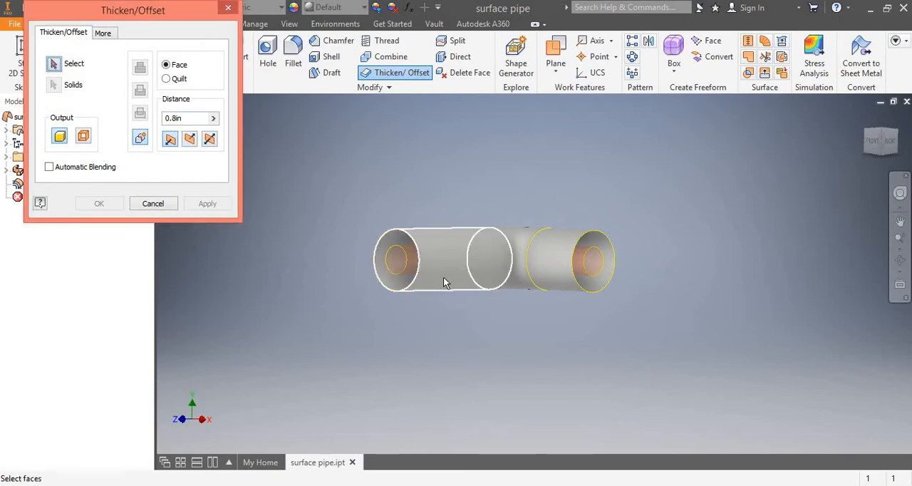
click(443, 276)
click(515, 258)
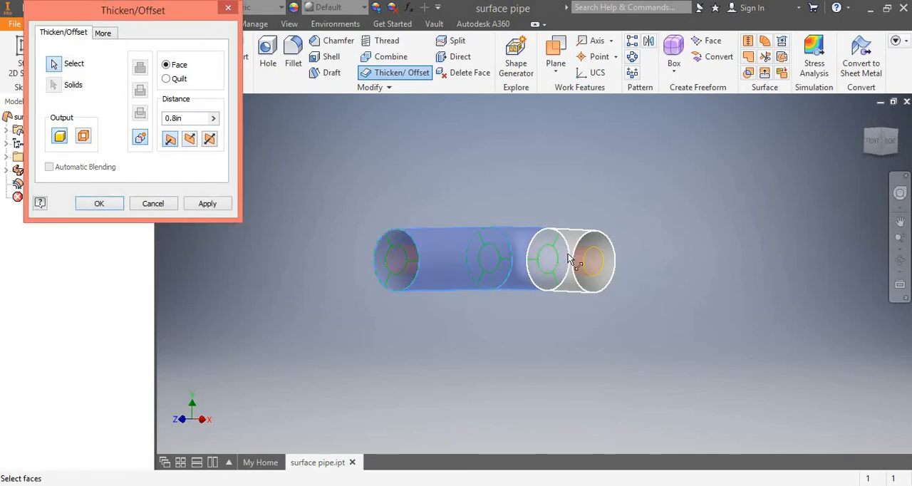
click(560, 259)
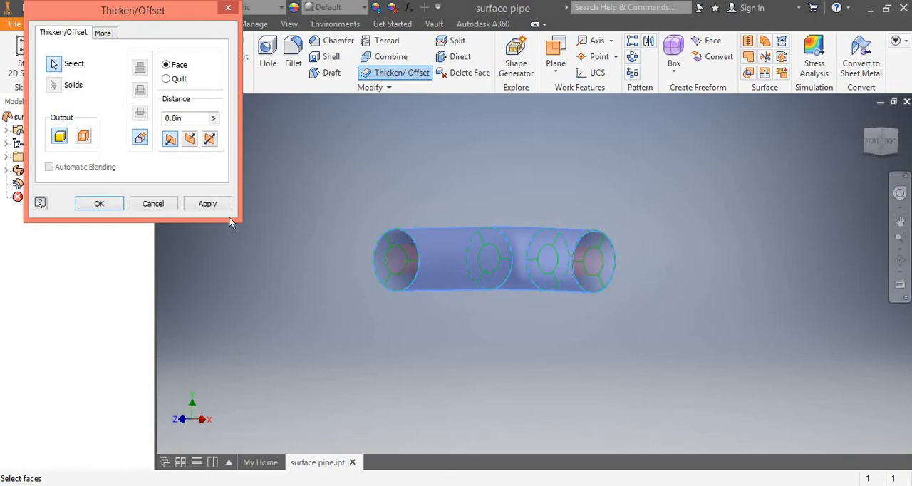
Set the thickness to 0.1 in, compare the three directions, and create the outer wall thickened inward.
click(177, 119)
key(BackSpace)
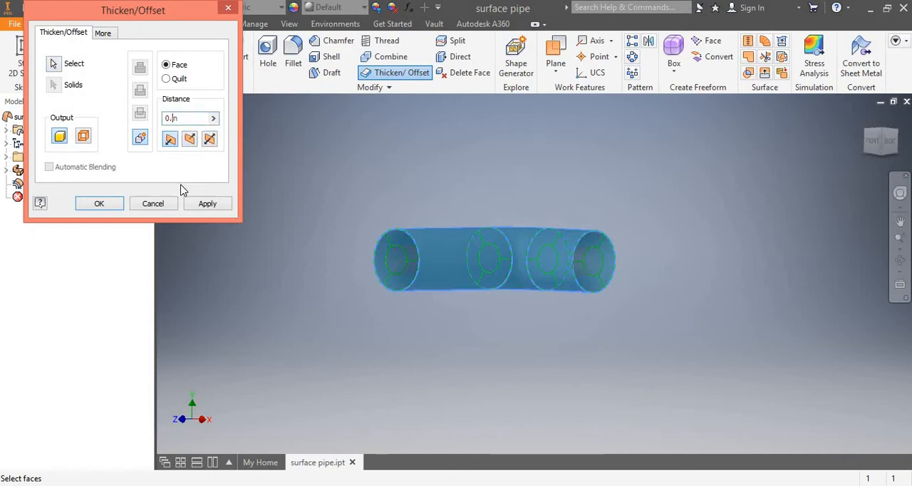
text(1)
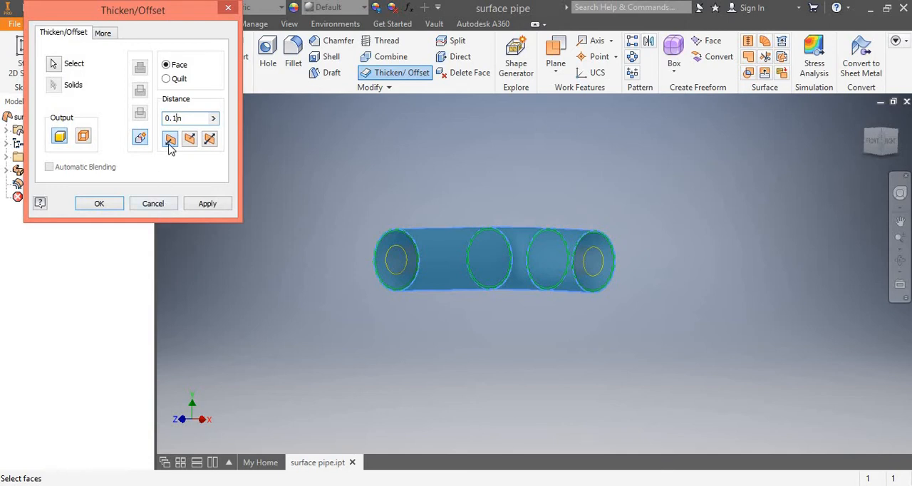
click(190, 140)
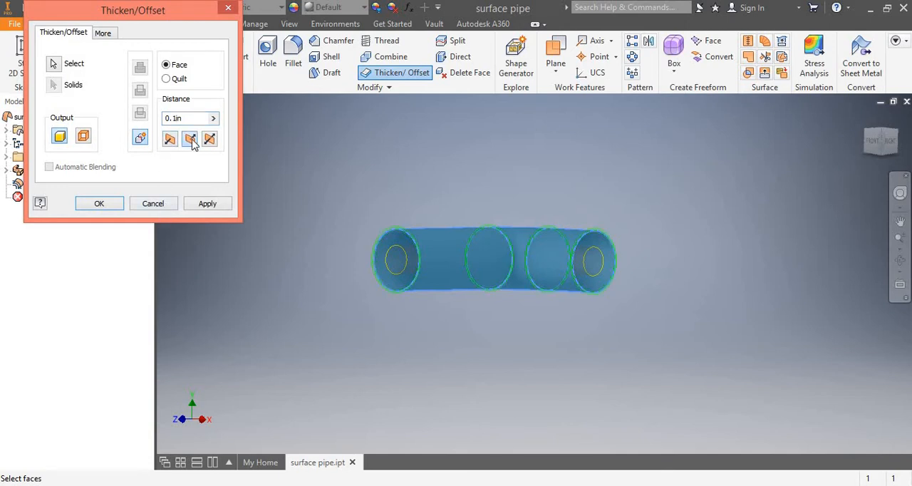
click(211, 139)
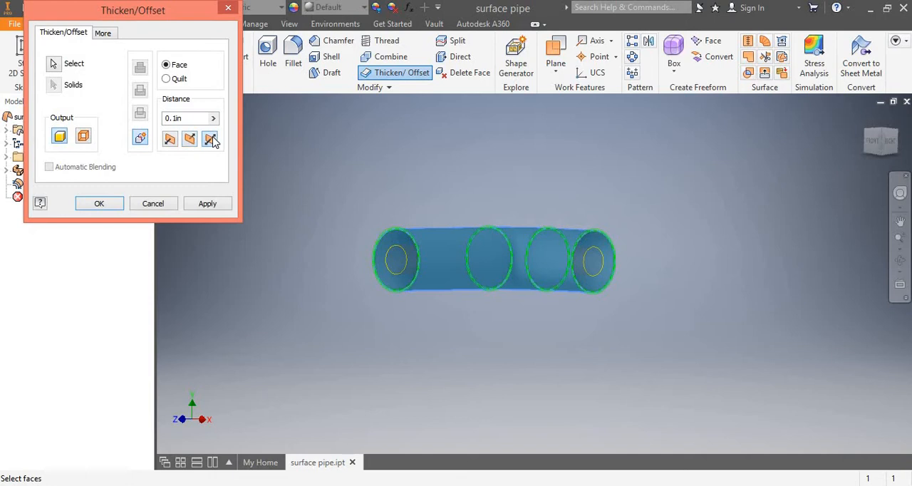
click(171, 140)
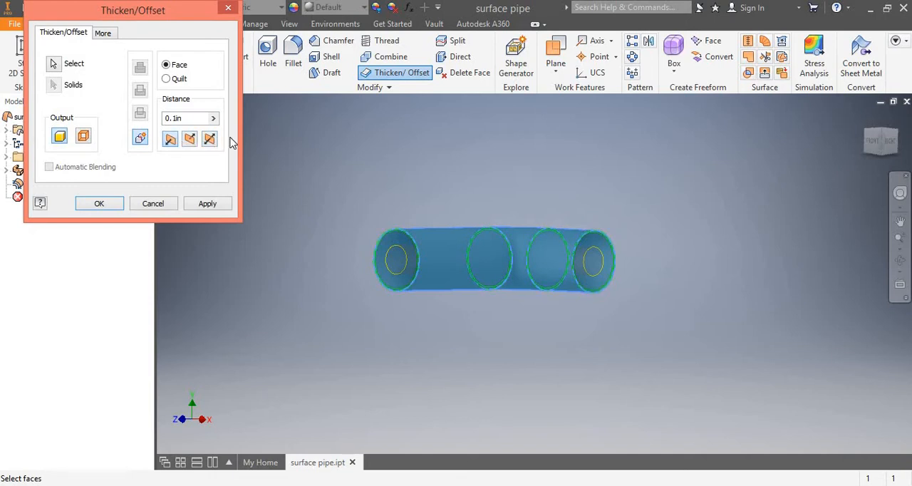
click(98, 204)
Examine the thickened outer wall and the inner offset surface at the pipe's open ends.
scroll(584, 304, up, 5)
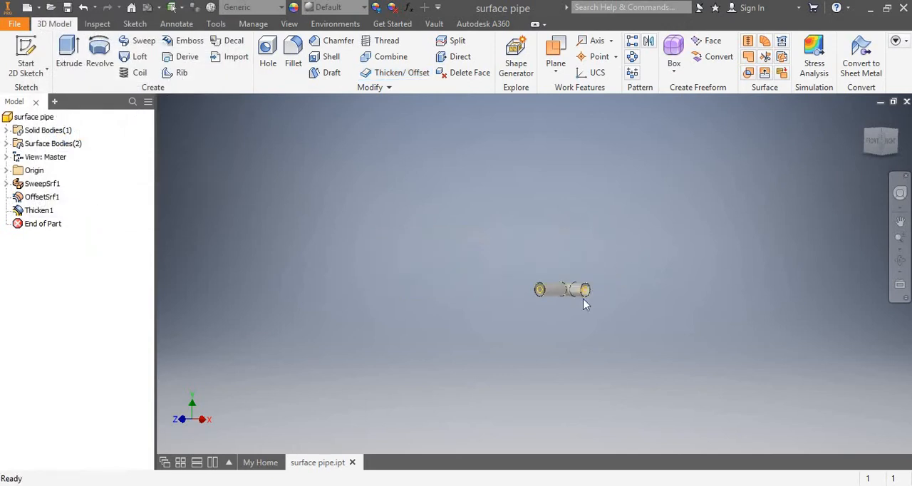
scroll(584, 304, down, 10)
scroll(625, 309, up, 5)
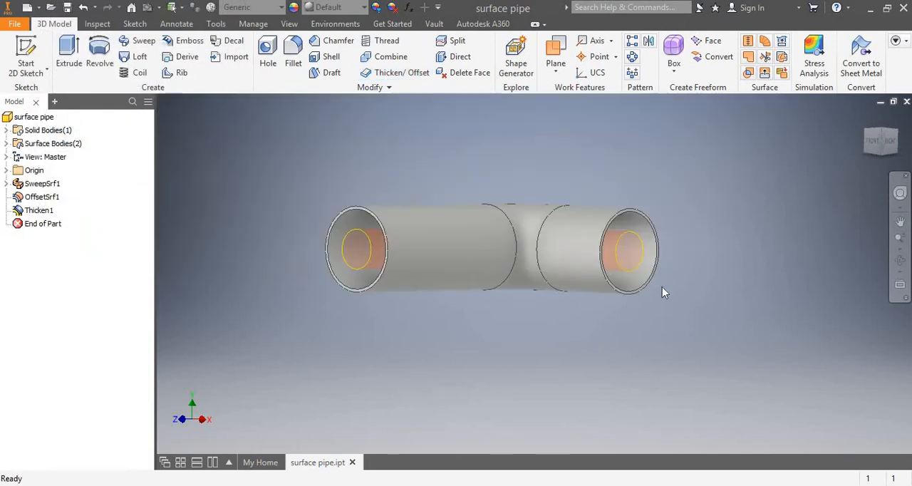
click(900, 222)
drag(429, 285, 507, 306)
scroll(507, 307, down, 2)
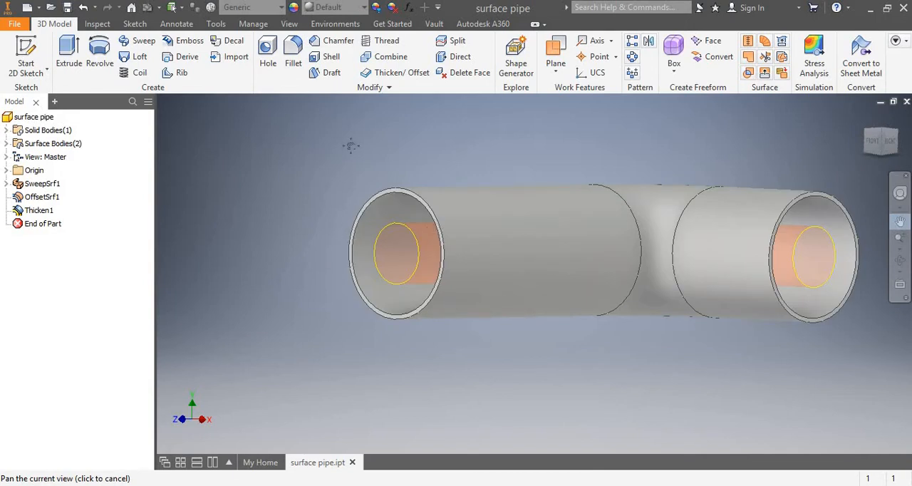
click(900, 260)
key(Escape)
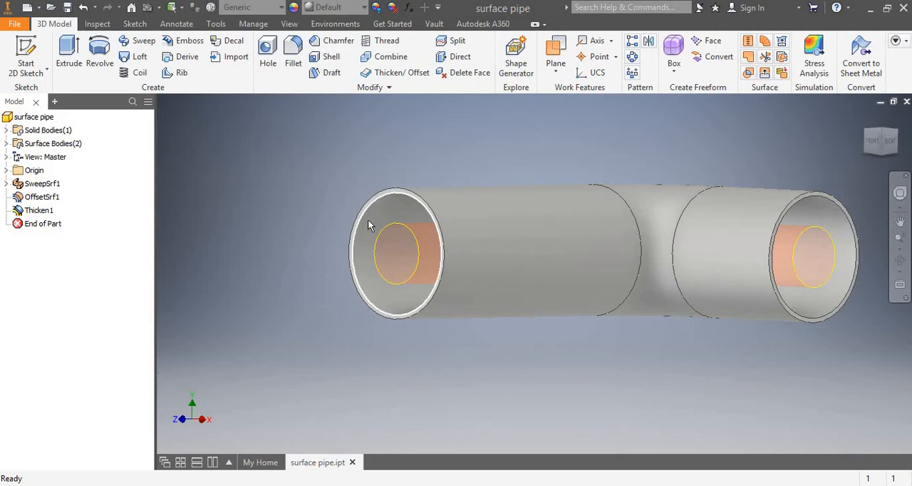
click(901, 262)
mouse_move(537, 159)
mouse_down()
mouse_move(565, 230)
mouse_move(560, 173)
mouse_move(550, 167)
mouse_up()
scroll(397, 228, up, 4)
scroll(397, 228, down, 5)
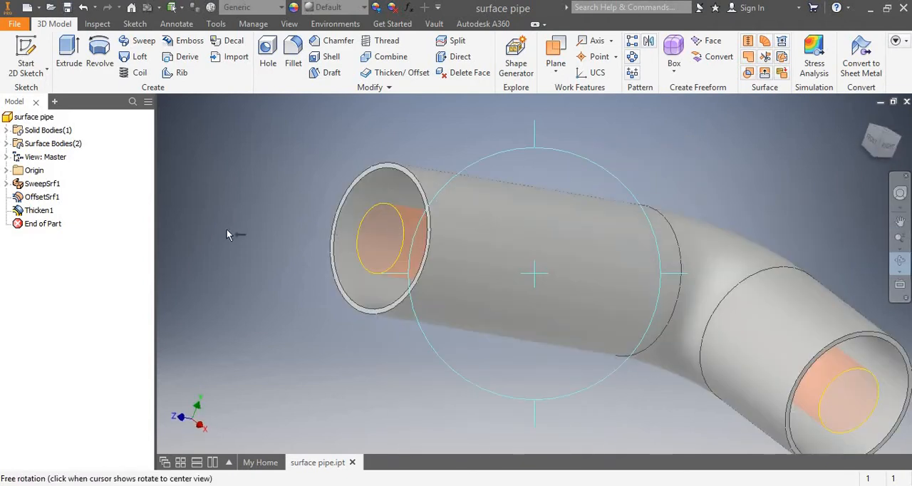
Start a Thicken/Offset with solid output on the inner offset surface's two straight faces and bend face.
click(394, 72)
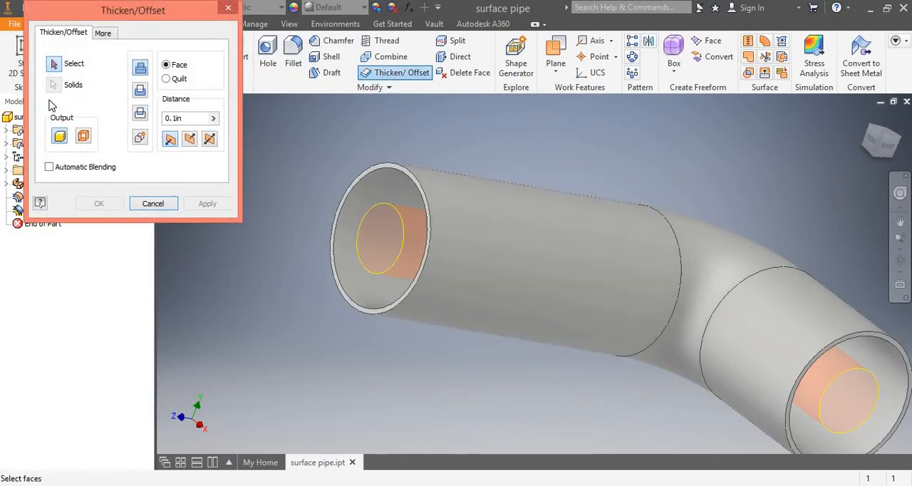
click(58, 67)
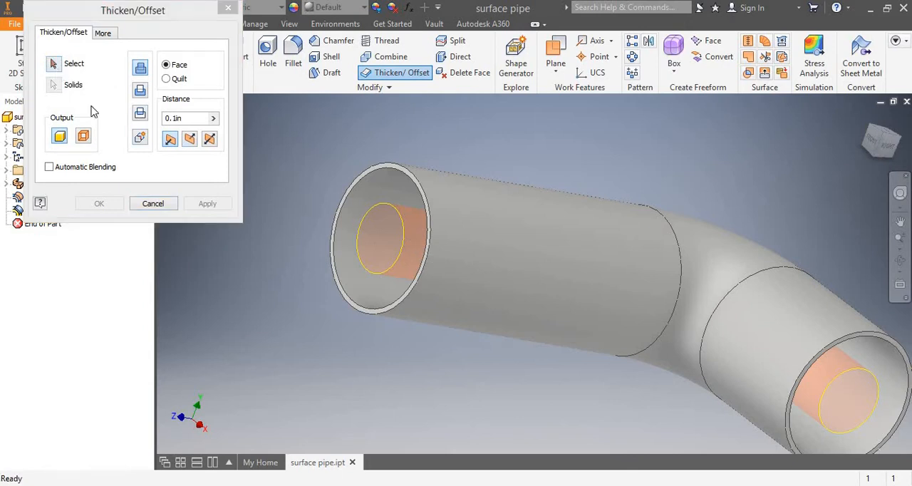
click(535, 271)
click(741, 324)
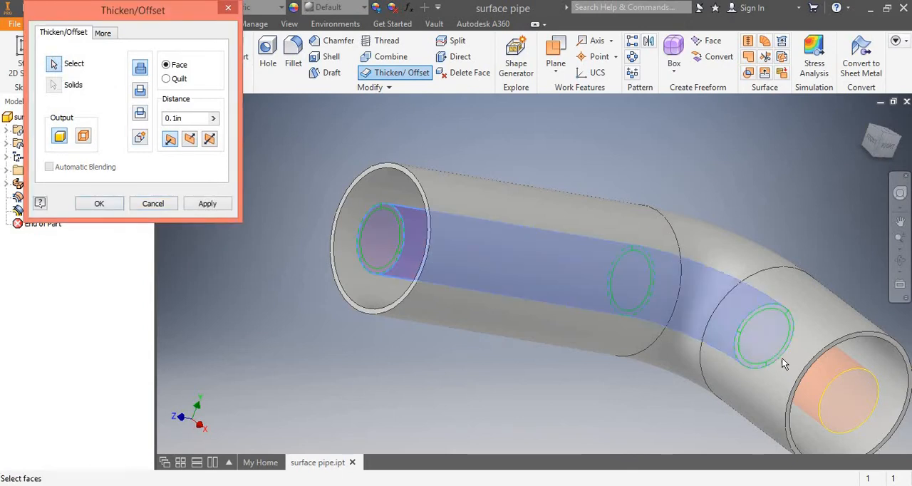
click(815, 375)
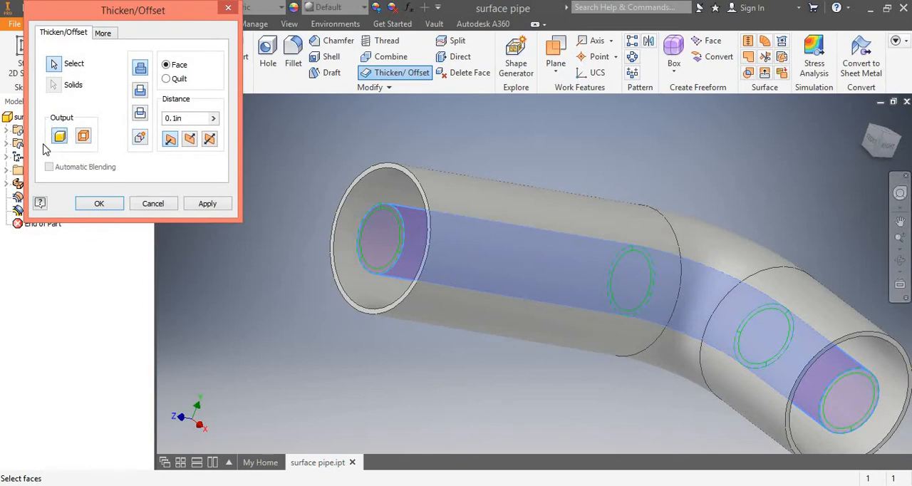
Compare the three thickening directions at 0.1 in and create the inner pipe wall thickened inward.
click(190, 141)
click(206, 141)
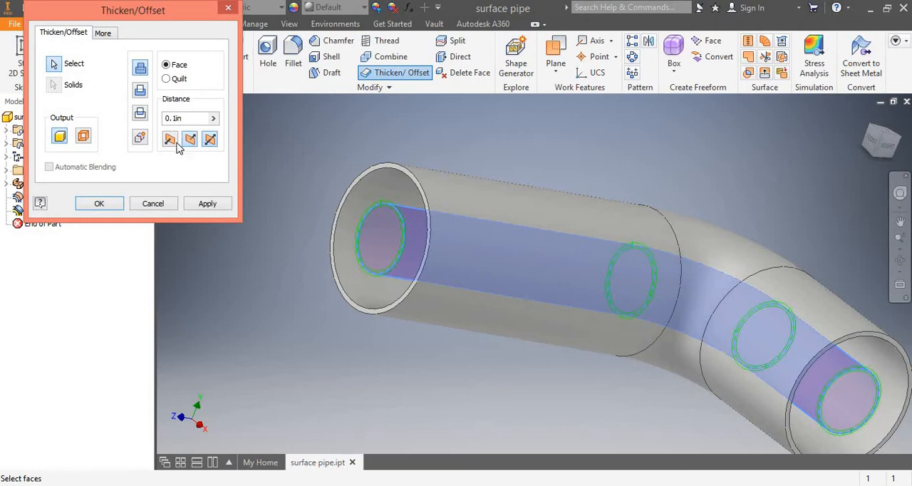
click(171, 142)
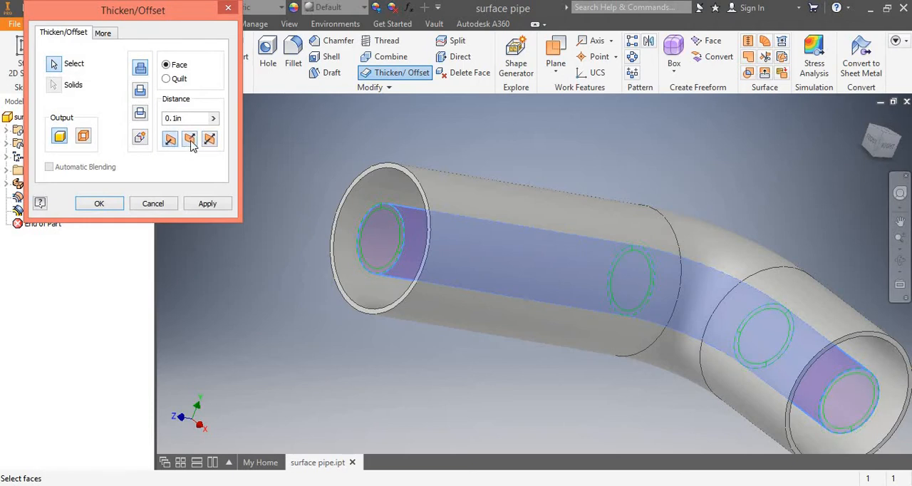
click(190, 142)
click(208, 141)
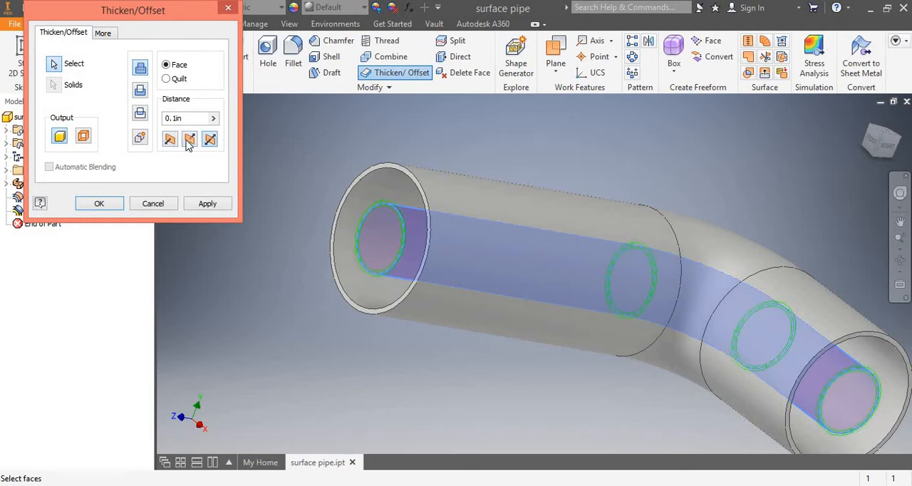
click(176, 142)
click(191, 143)
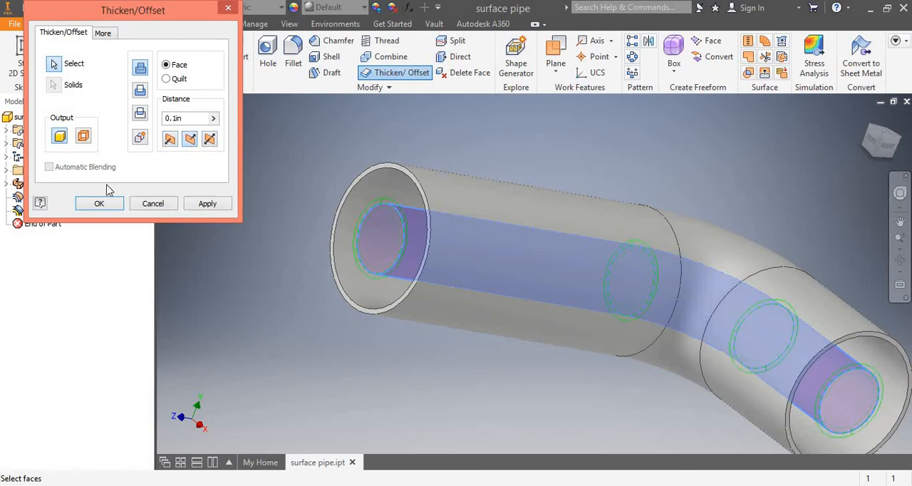
click(173, 143)
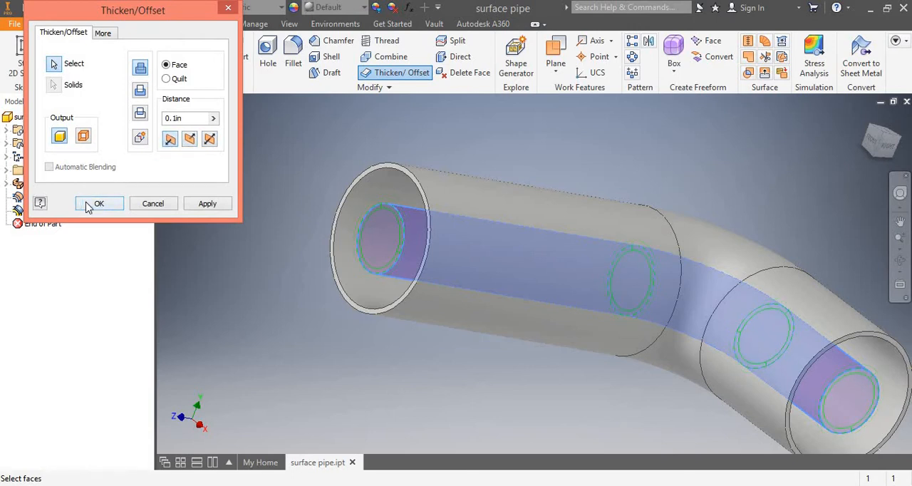
click(89, 205)
Examine the thickened inner and outer walls at the pipe's open ends from several angles.
scroll(502, 260, down, 3)
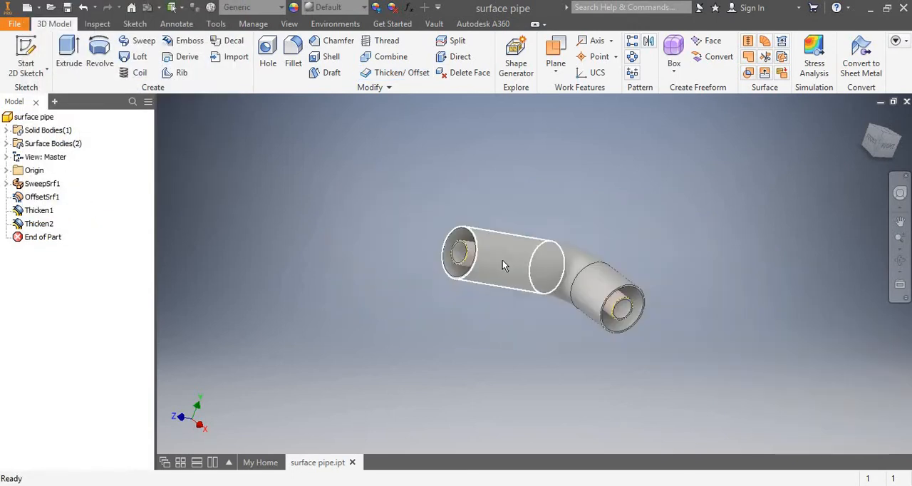
scroll(470, 259, up, 5)
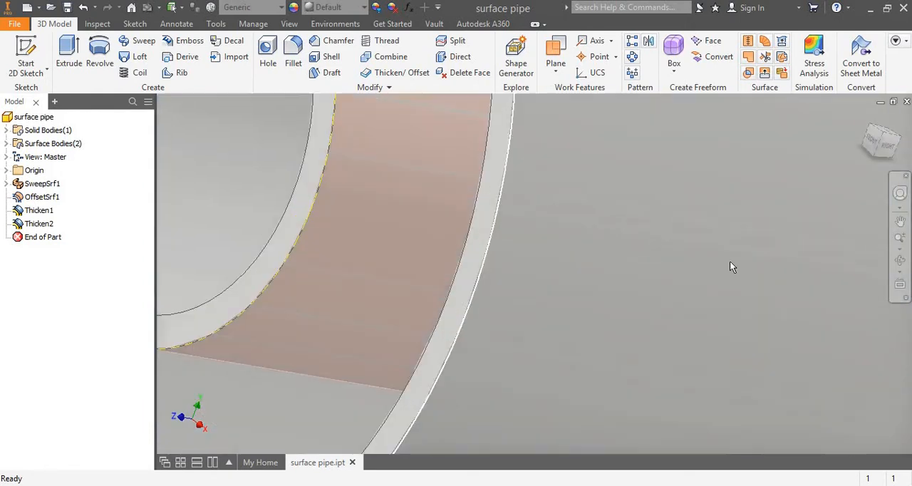
scroll(733, 263, down, 5)
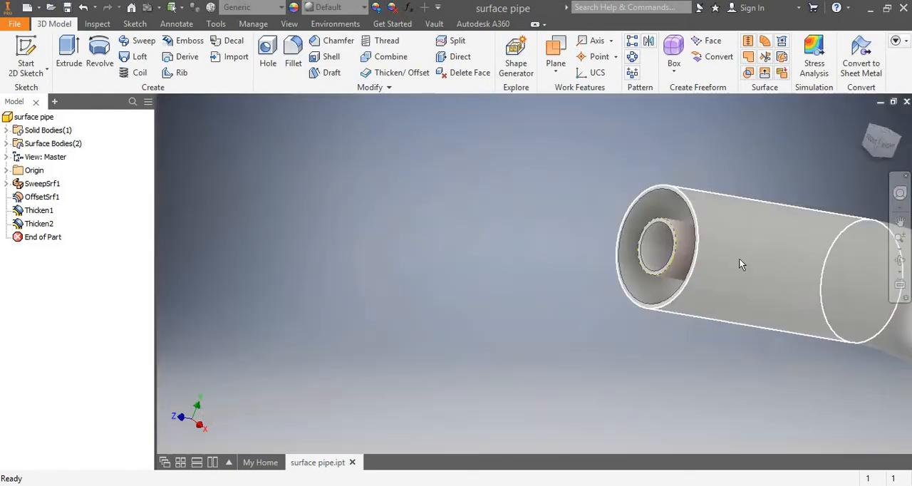
click(900, 260)
drag(525, 276, 597, 270)
scroll(597, 270, up, 6)
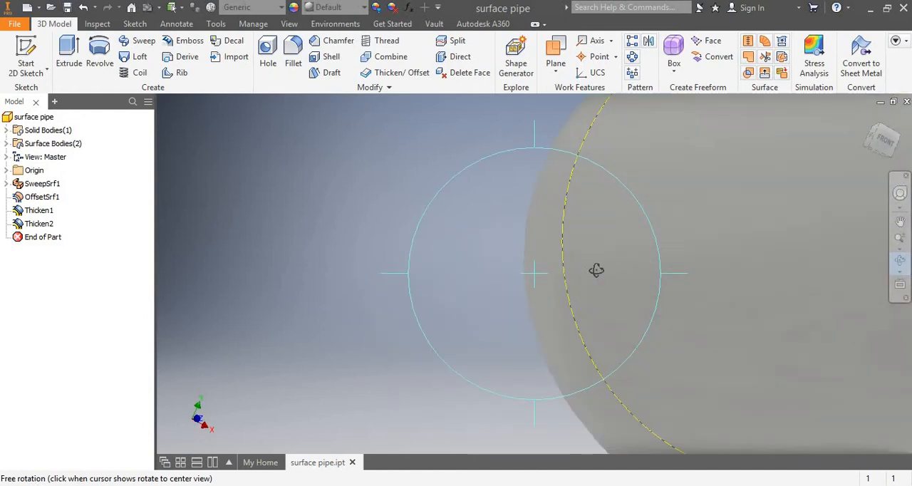
scroll(592, 269, down, 5)
drag(562, 282, 588, 268)
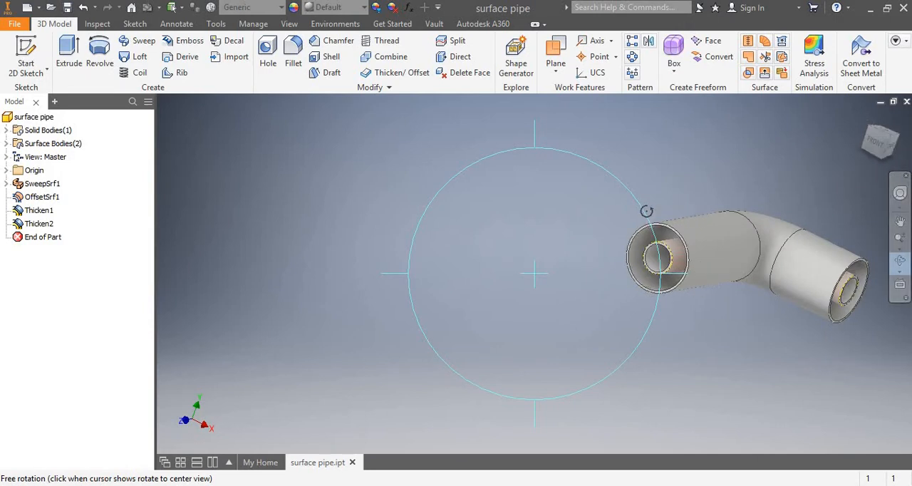
scroll(597, 245, down, 3)
scroll(597, 245, up, 5)
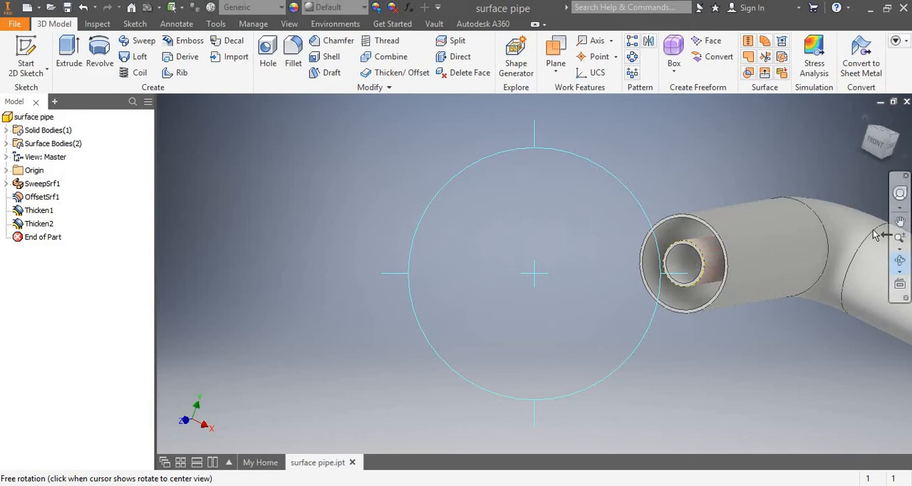
click(902, 223)
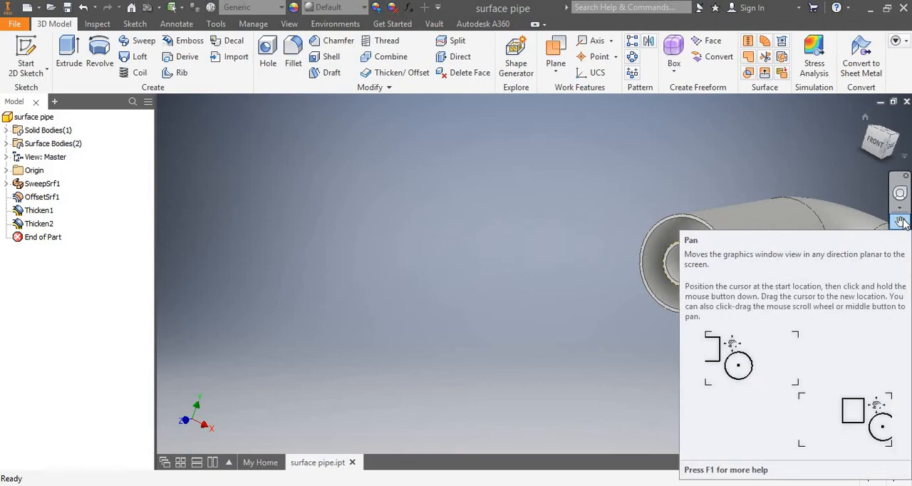
click(900, 260)
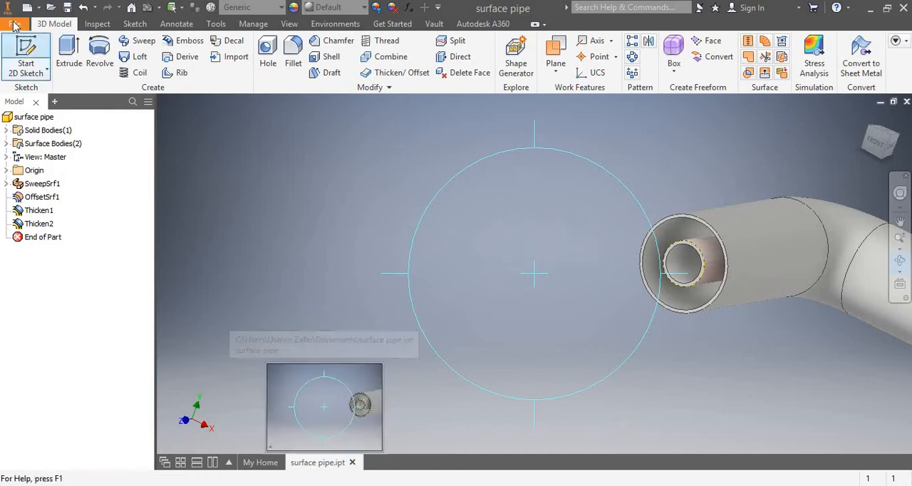
Open the part Rectanglar curved surface channels from the recent documents and inspect its open rectangular end.
click(265, 465)
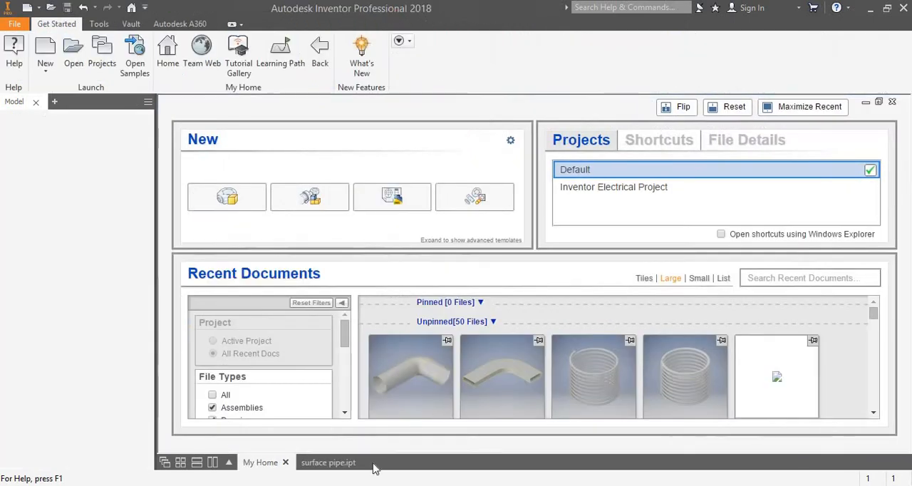
mouse_move(481, 343)
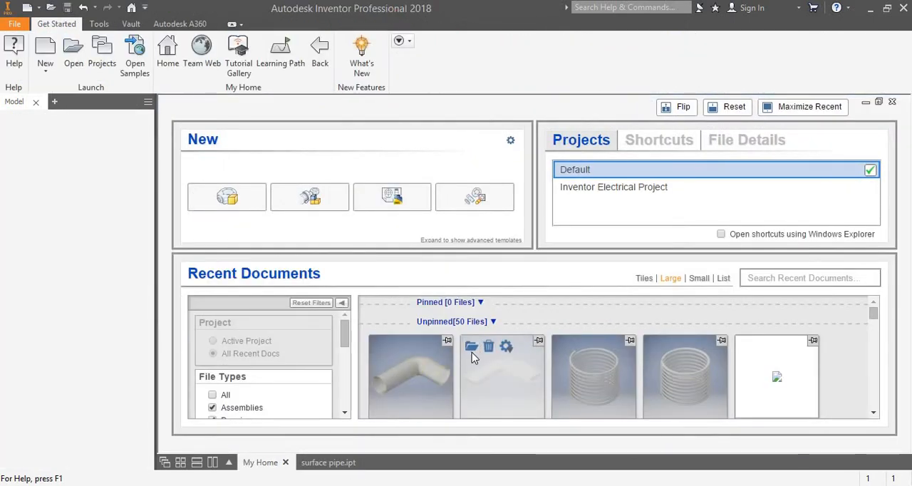
click(471, 347)
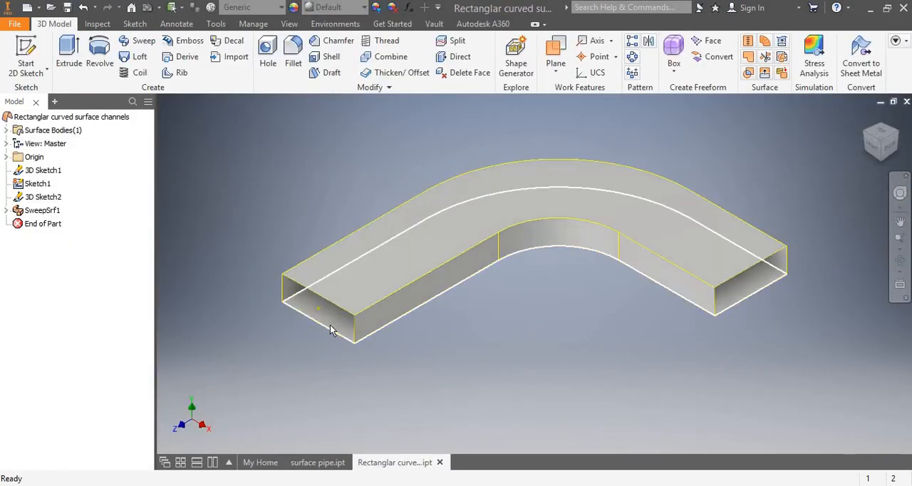
scroll(330, 325, up, 6)
scroll(330, 325, down, 10)
scroll(330, 325, up, 6)
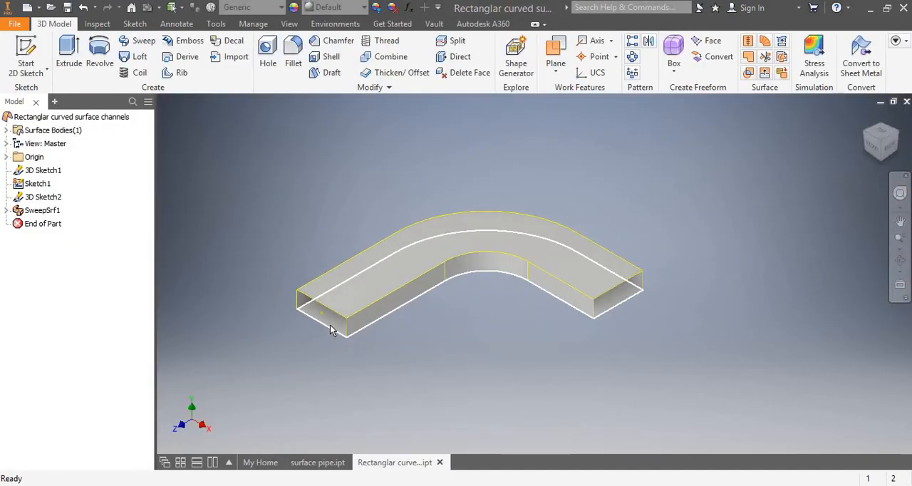
scroll(329, 326, down, 5)
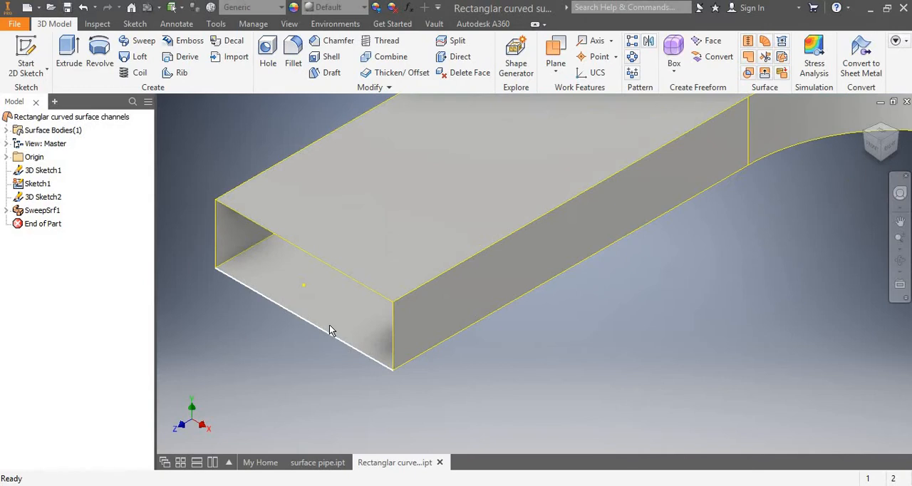
mouse_move(351, 346)
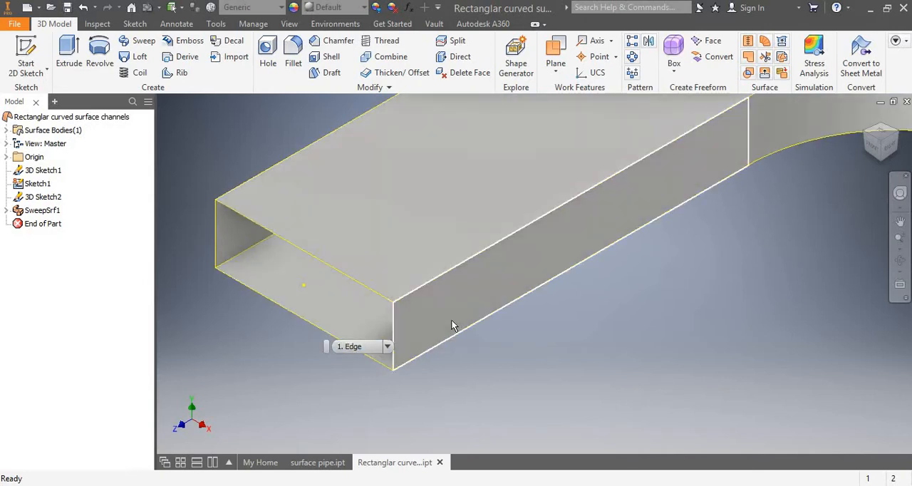
scroll(451, 321, up, 4)
scroll(452, 322, down, 3)
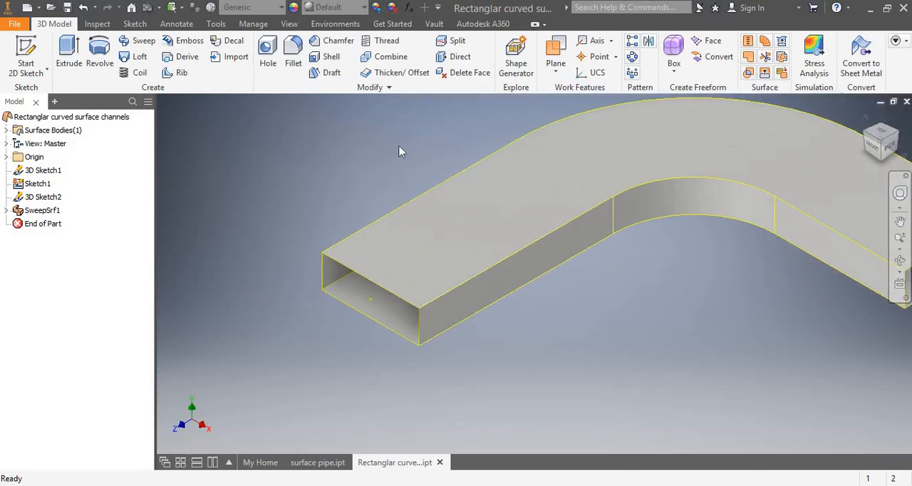
Start a Thicken/Offset on the rectangular channel with surface output and face selection active.
click(390, 72)
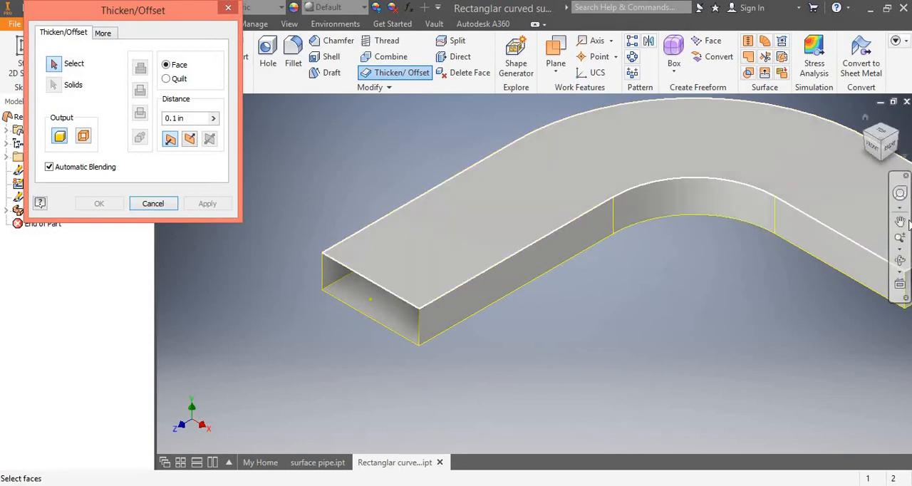
click(901, 223)
drag(786, 209, 653, 244)
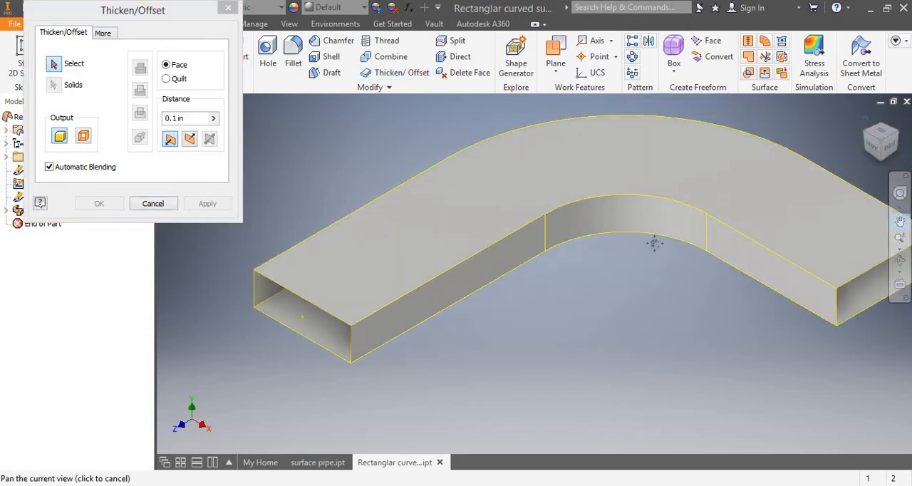
scroll(653, 244, down, 3)
scroll(653, 244, up, 5)
scroll(652, 242, down, 5)
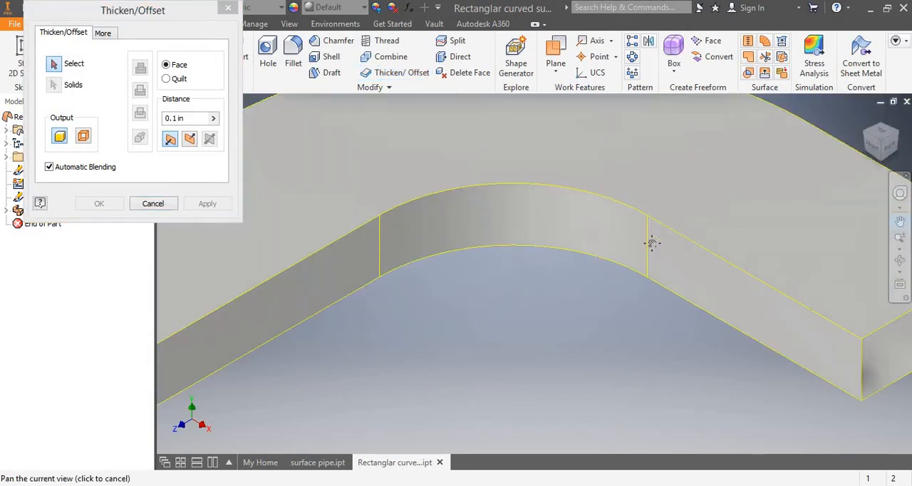
scroll(652, 244, up, 2)
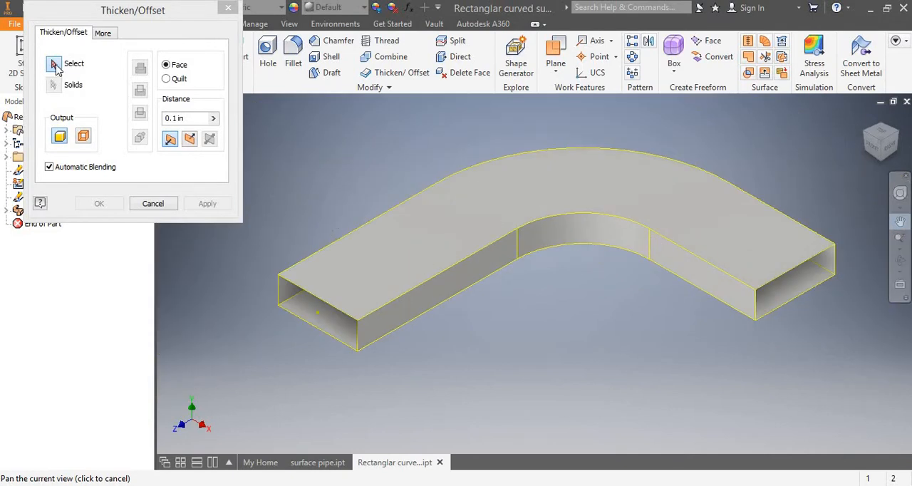
click(85, 140)
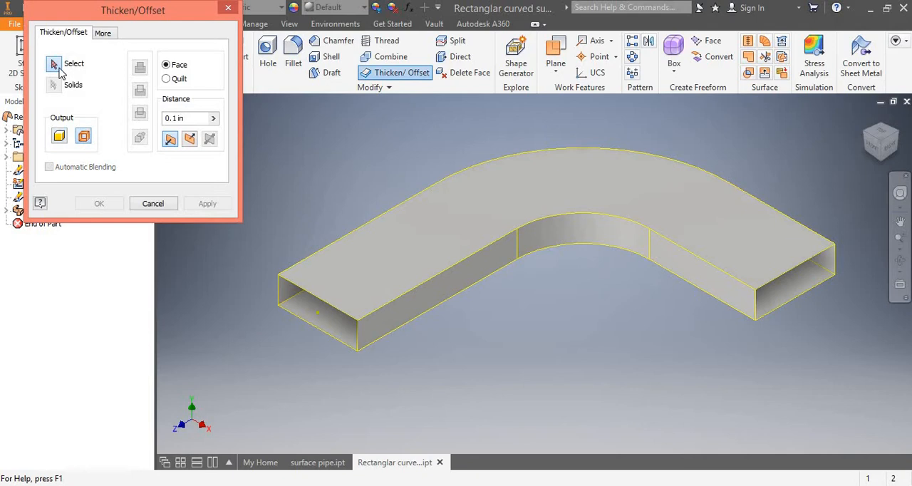
click(60, 69)
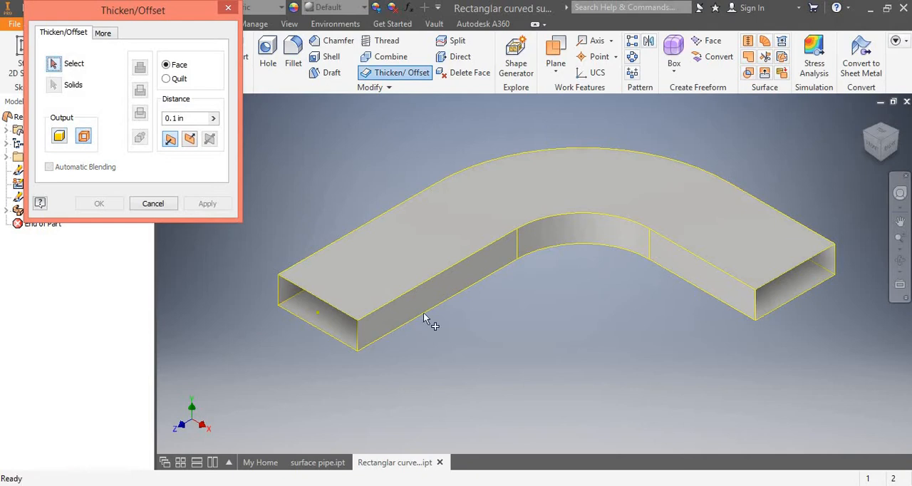
click(56, 69)
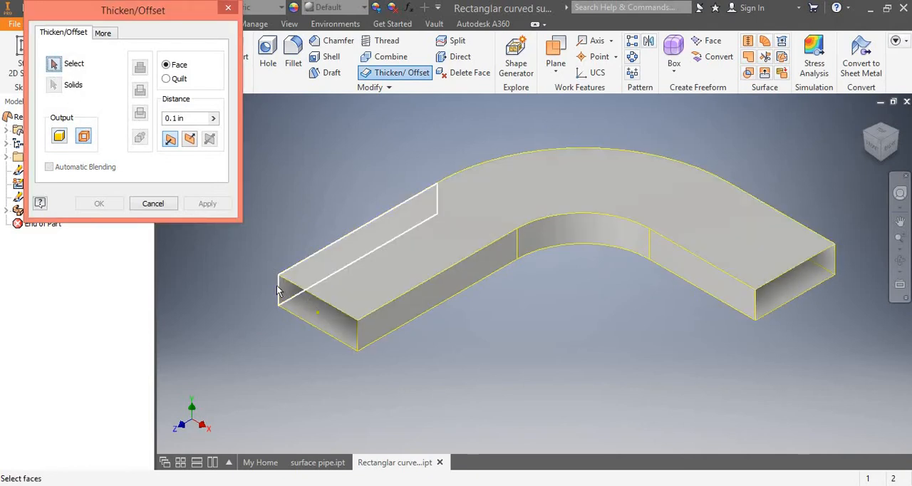
Select the channel's top and bottom faces and all straight and curved side faces for the offset.
click(340, 272)
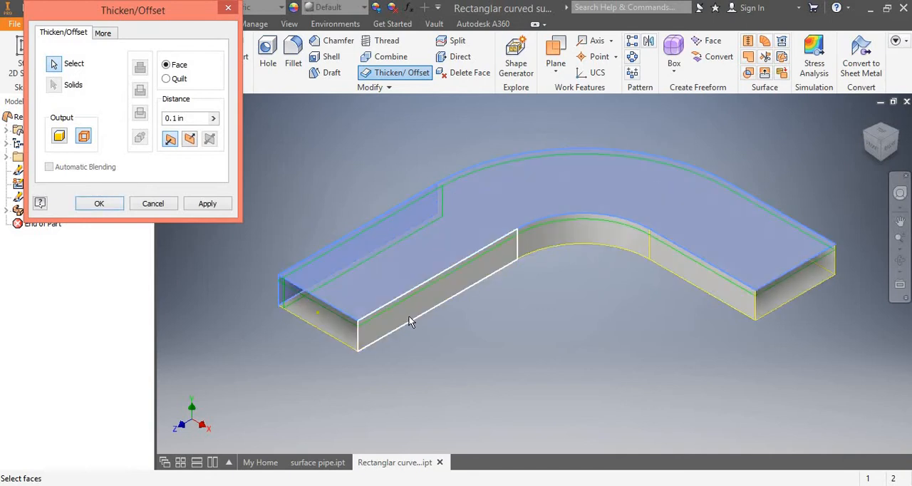
click(380, 324)
click(330, 325)
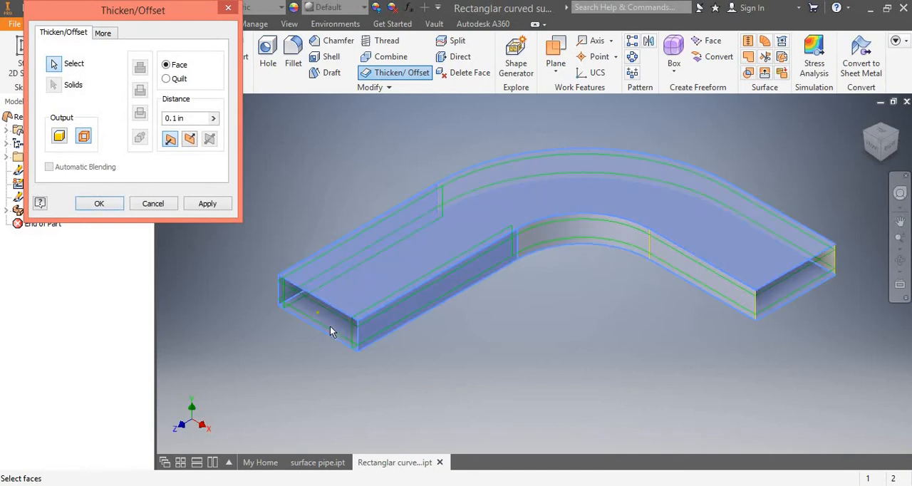
click(586, 235)
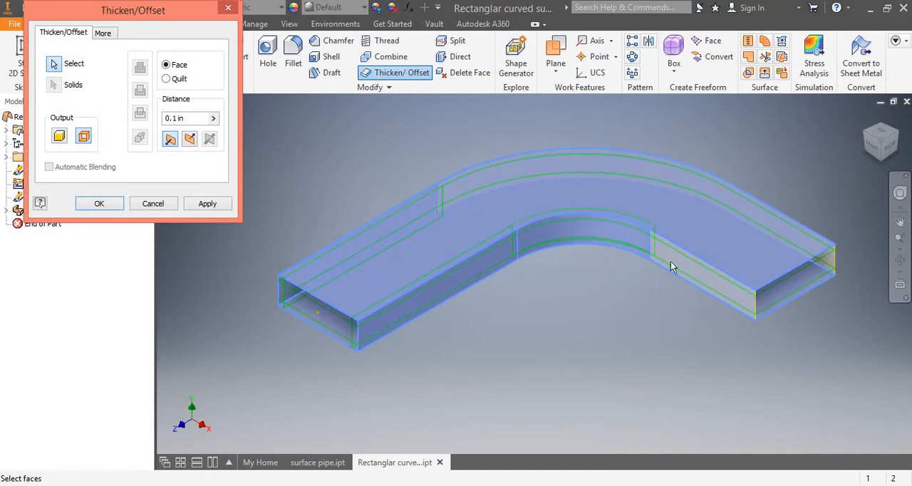
click(695, 260)
click(566, 169)
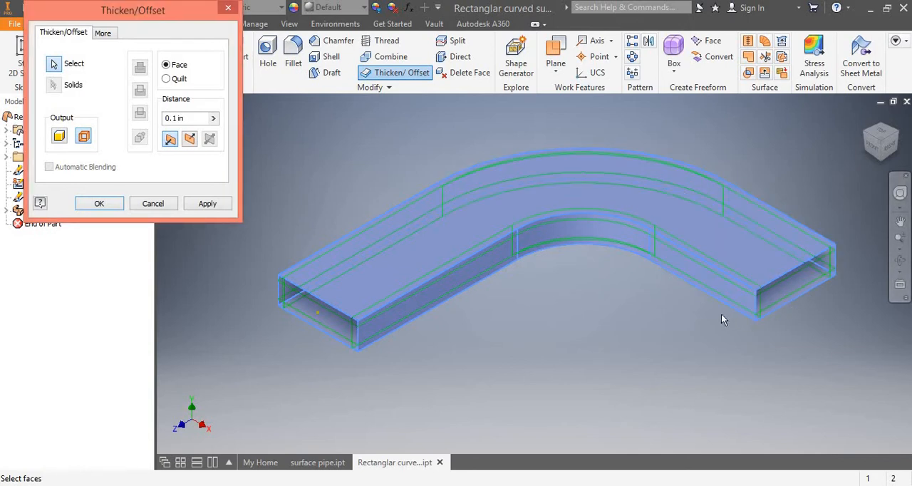
Set the channel face offset distance to 0.6 in and check the preview from edge-on and angled views.
click(900, 260)
drag(578, 387, 594, 287)
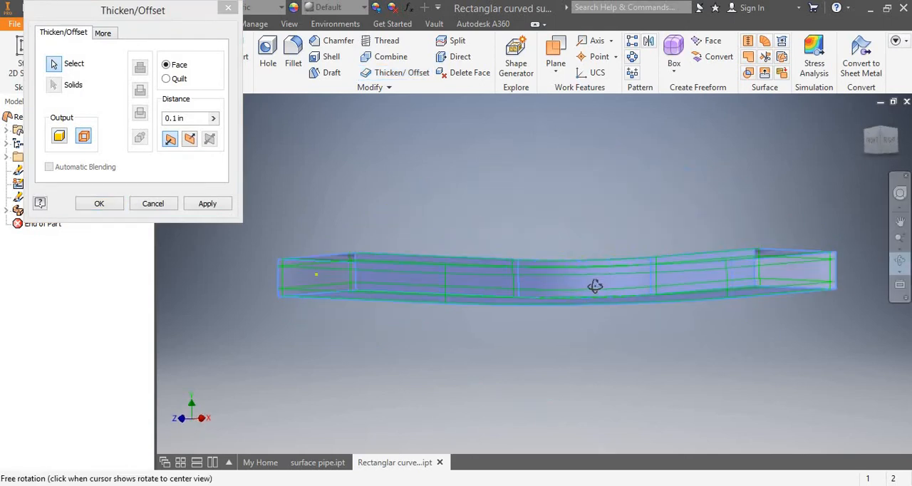
key(Escape)
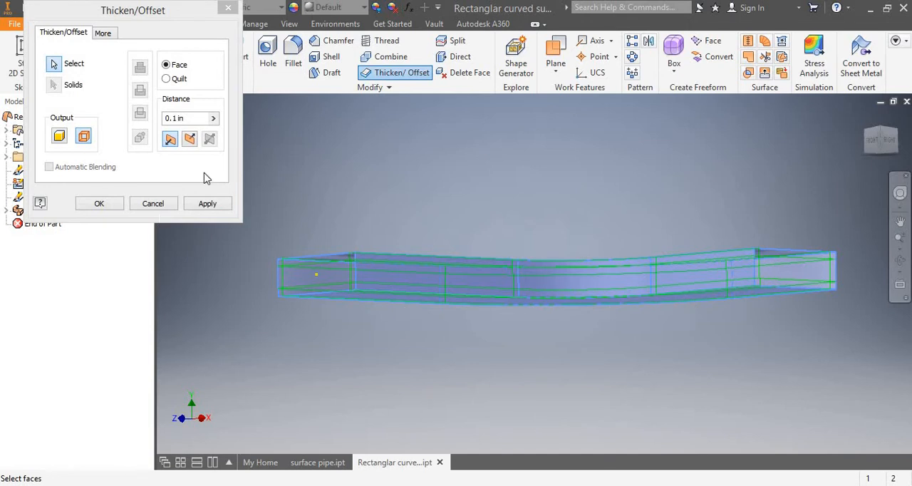
click(178, 117)
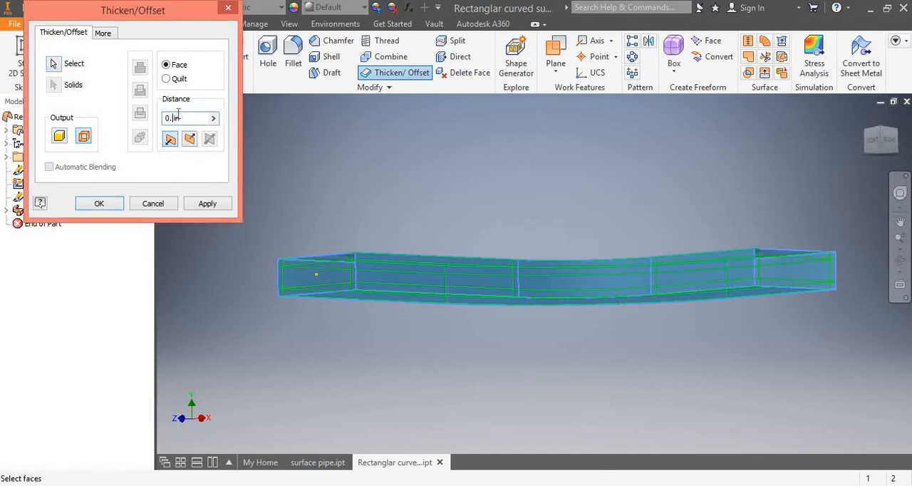
text(6)
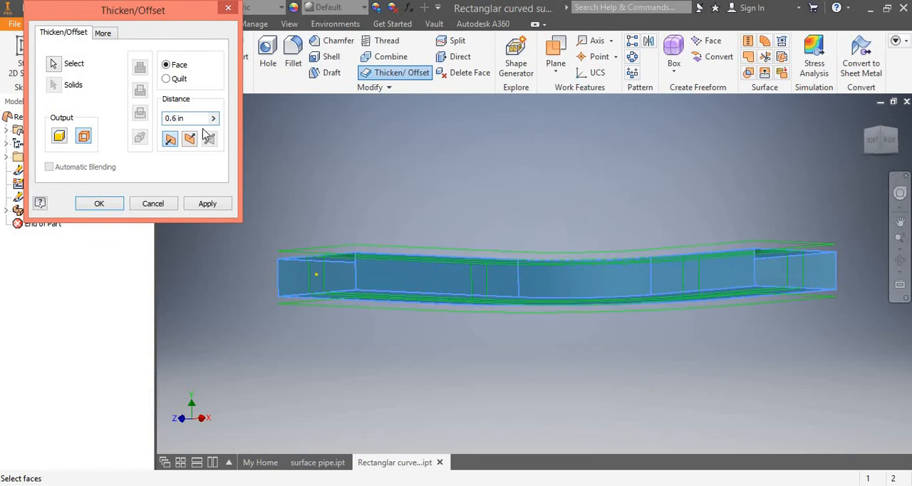
click(900, 260)
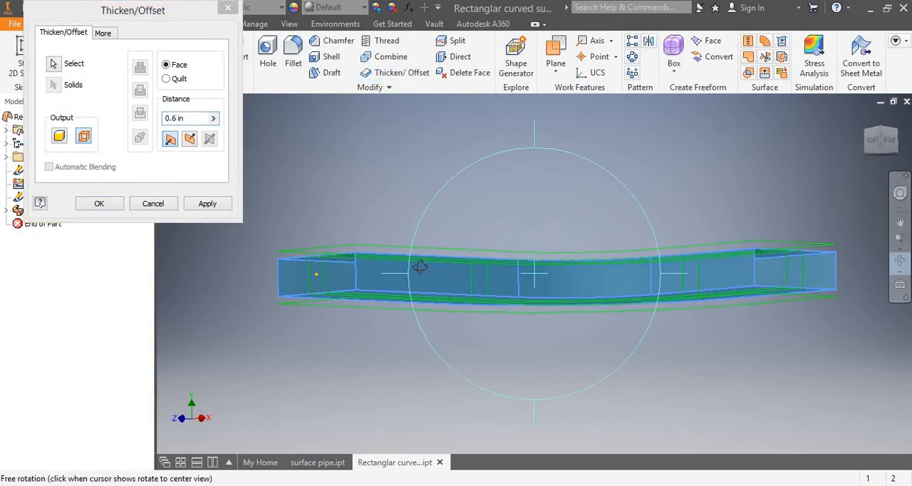
drag(420, 266, 363, 259)
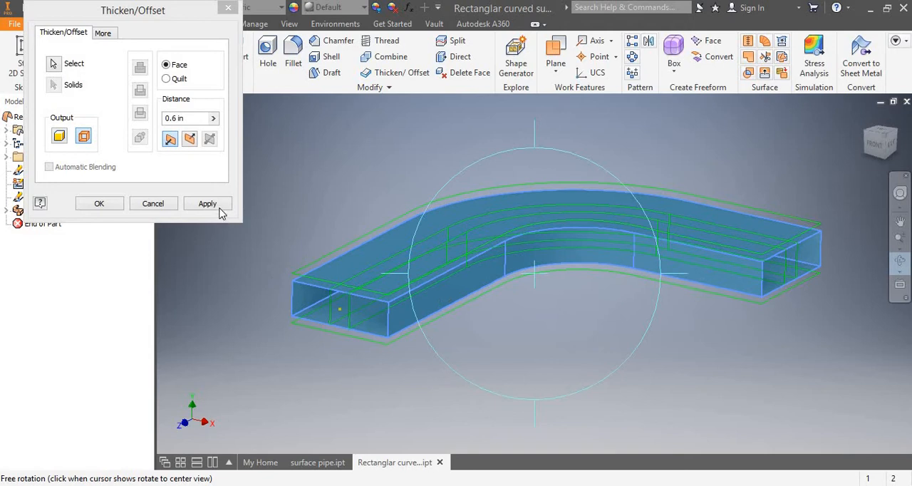
Try the 0.6 in surface offset in the outward and inward directions, and back out of the attempt.
click(190, 140)
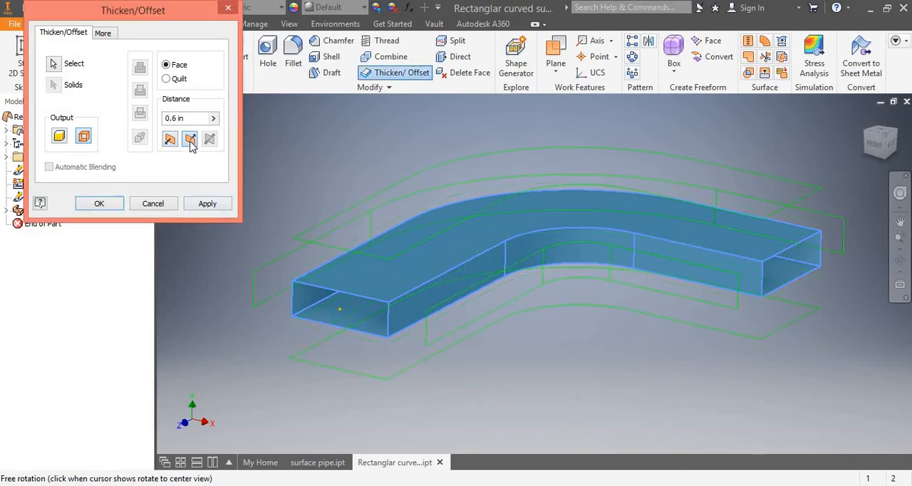
click(170, 140)
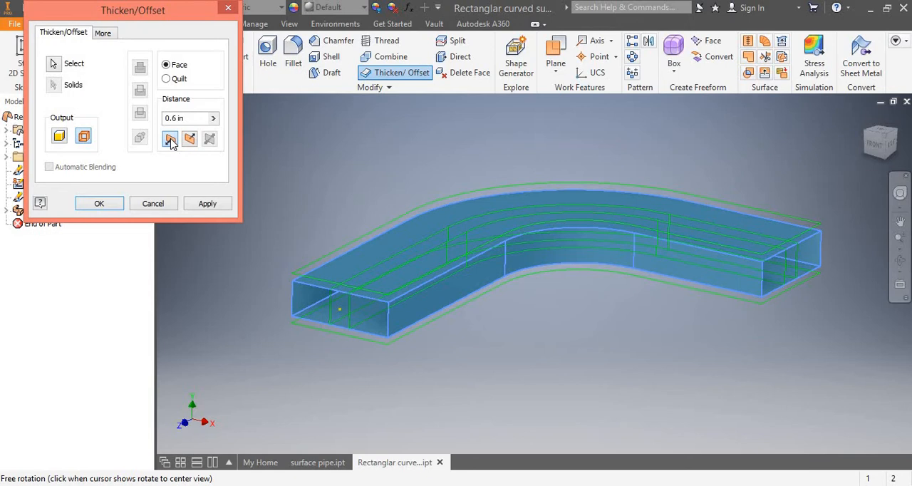
click(100, 204)
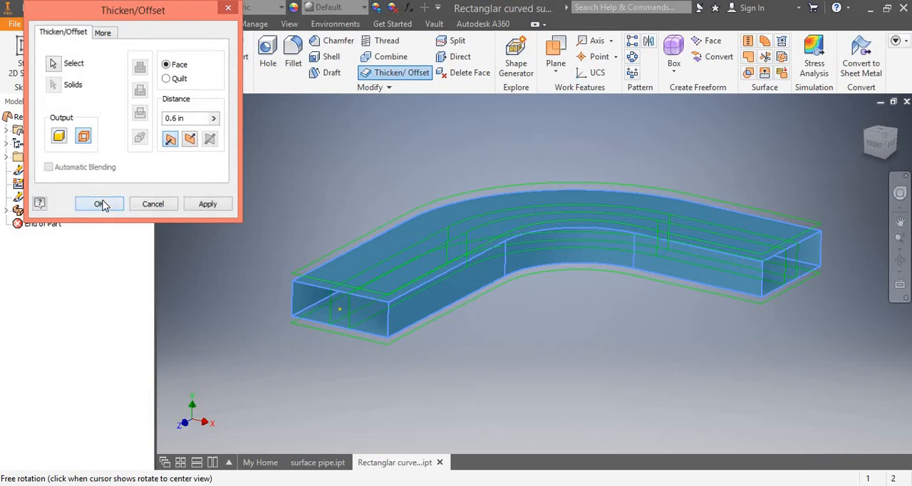
click(291, 125)
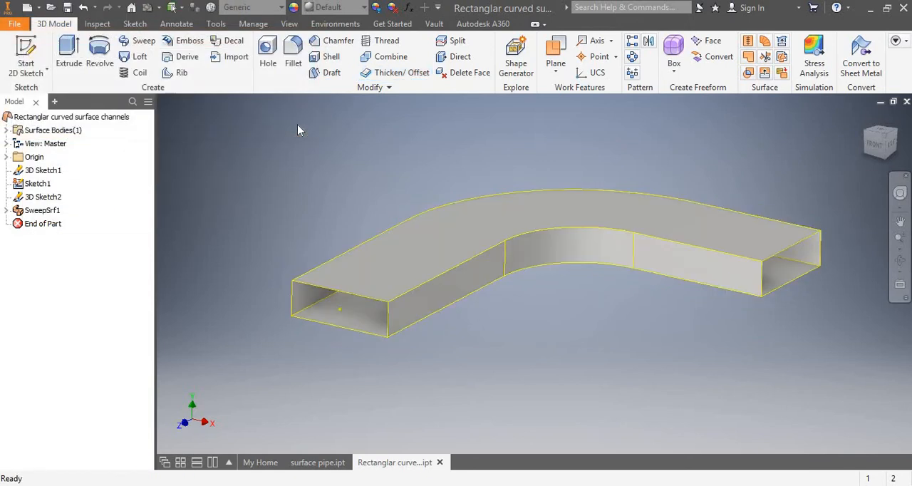
key(ctrl+z)
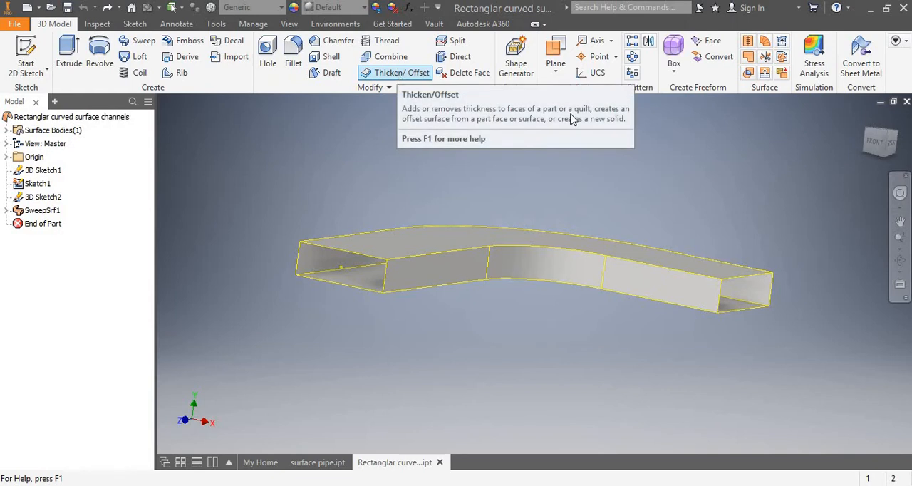
Offset the channel's top, bottom and all side faces 0.1 in inward as a surface with Thicken/Offset.
click(388, 74)
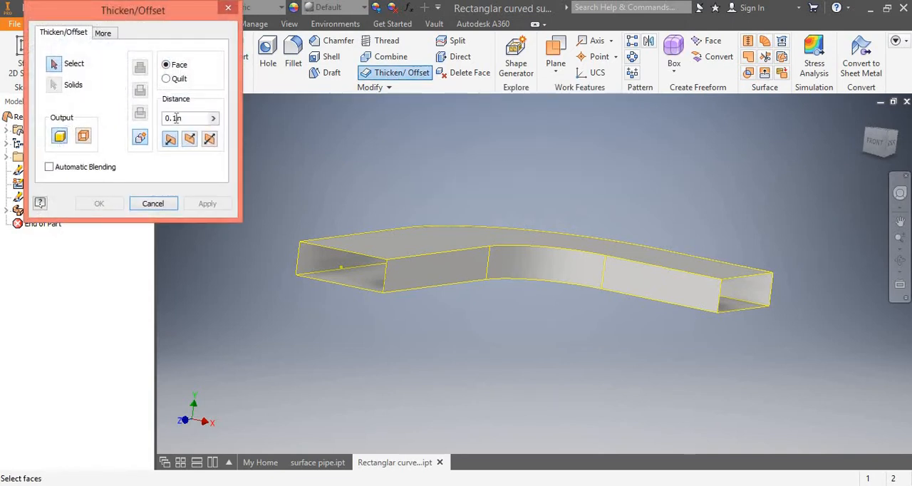
click(83, 136)
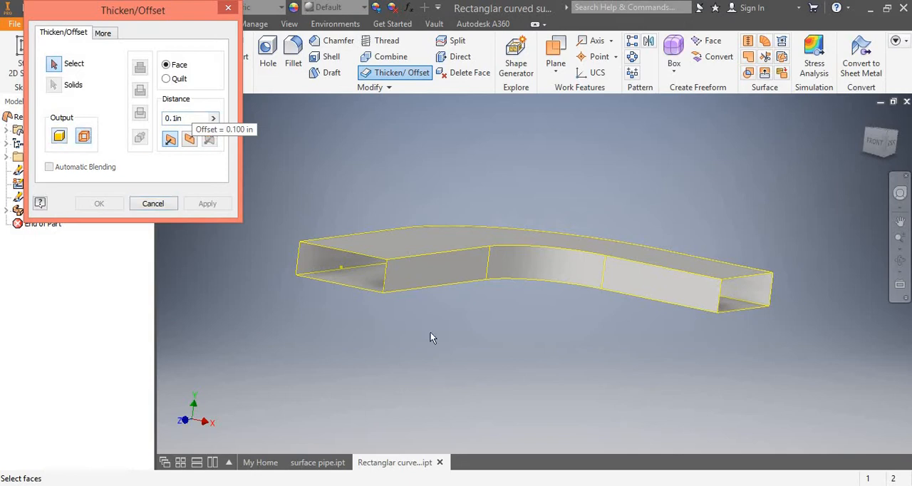
click(395, 251)
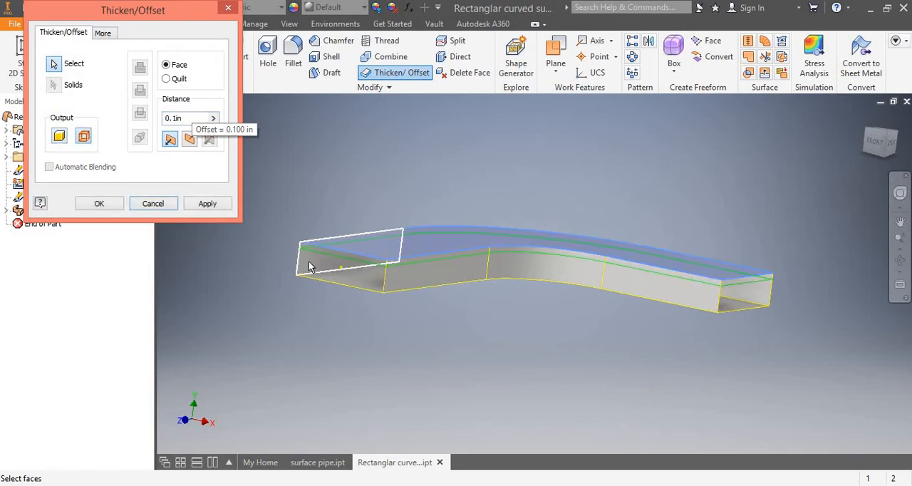
click(421, 275)
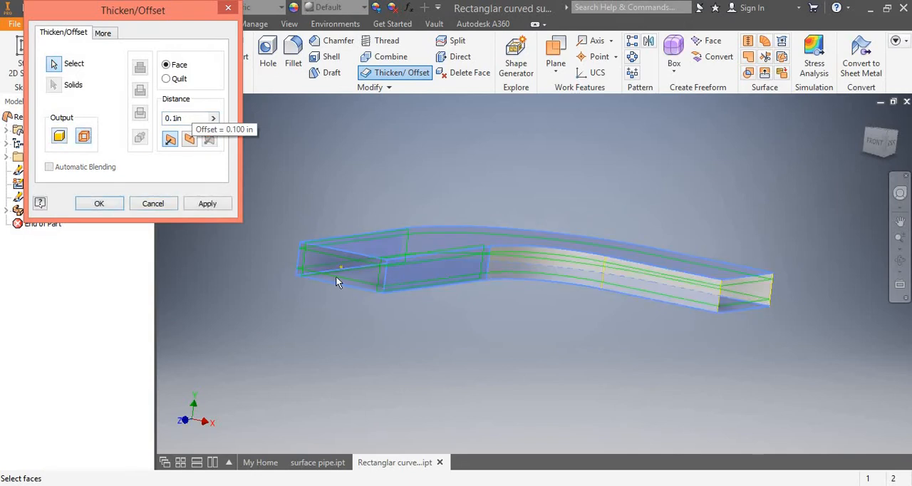
click(606, 285)
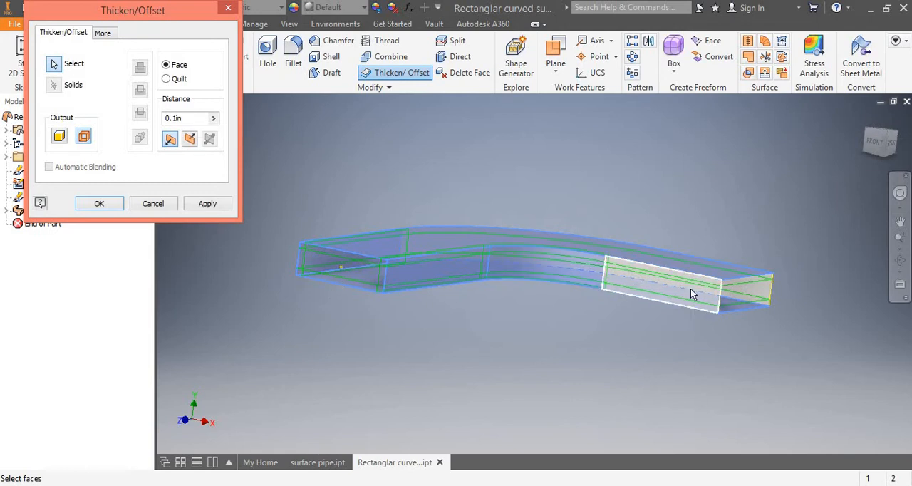
click(751, 300)
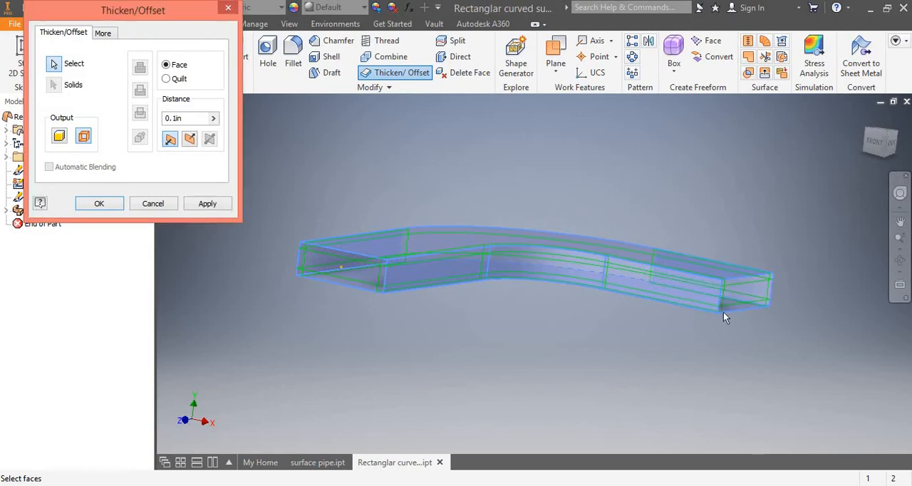
click(99, 204)
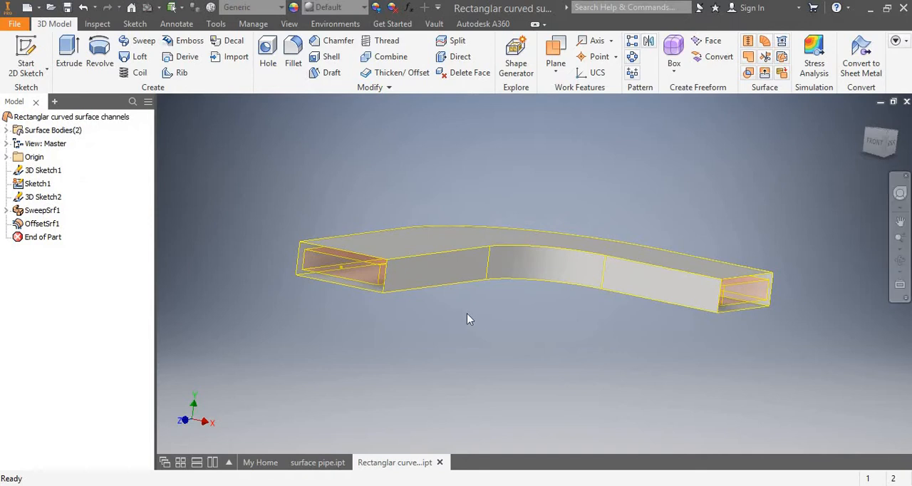
Examine the gap between the original channel and the inner offset surface at the open end from several angles.
scroll(466, 314, down, 5)
scroll(466, 314, up, 7)
scroll(383, 275, down, 4)
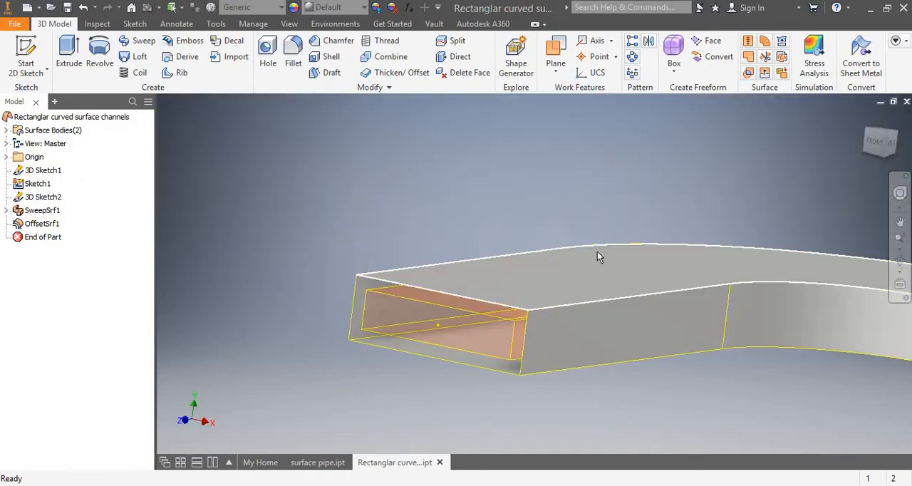
scroll(396, 281, up, 4)
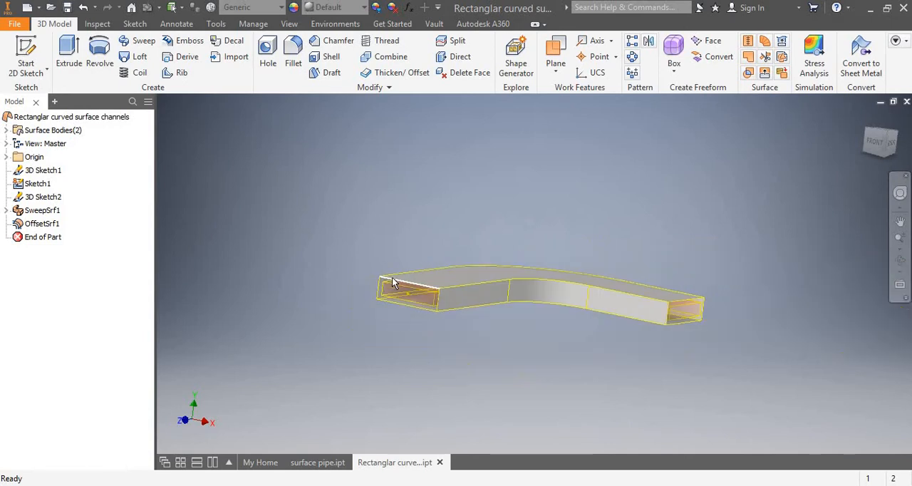
scroll(396, 283, down, 5)
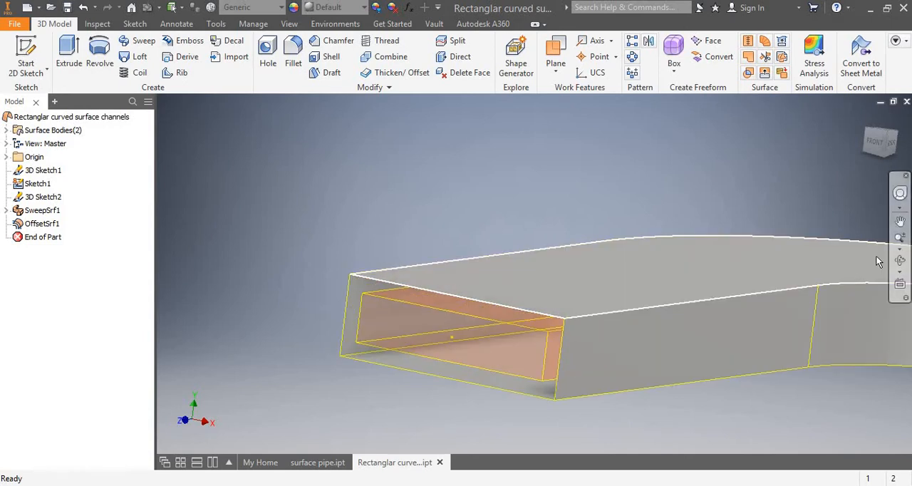
click(900, 260)
drag(629, 208, 525, 258)
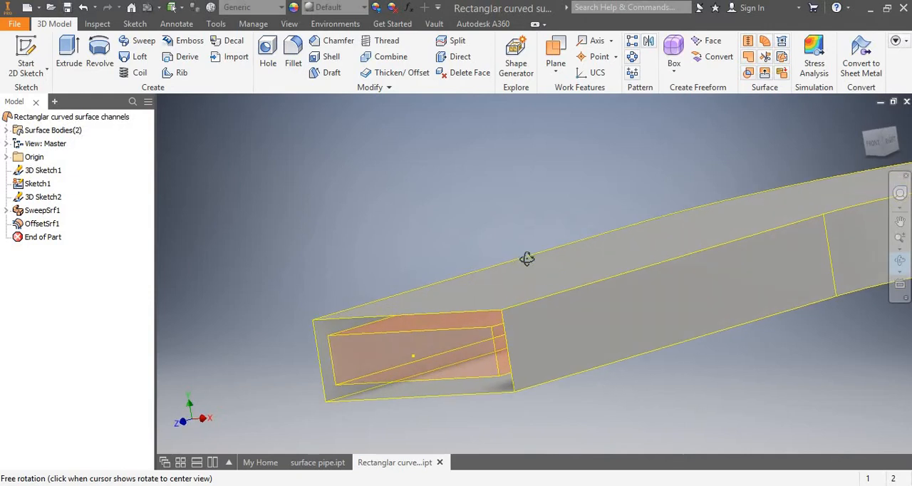
key(Escape)
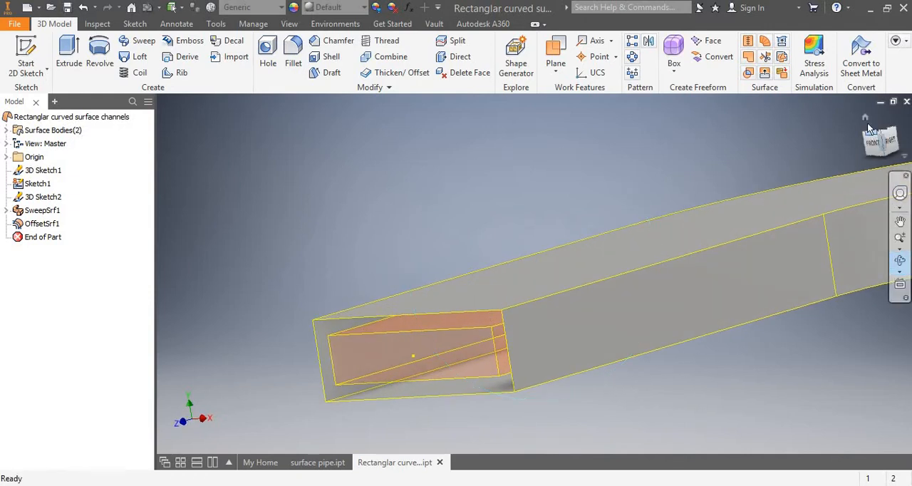
click(866, 119)
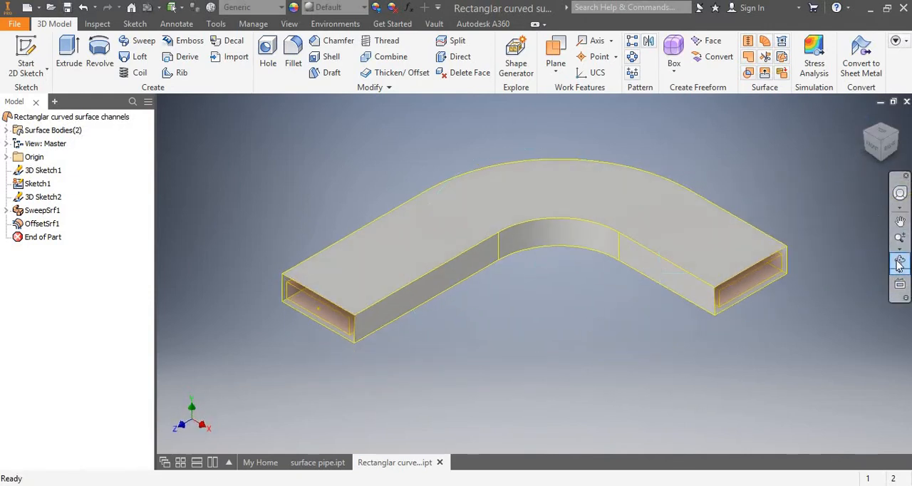
click(899, 260)
key(Escape)
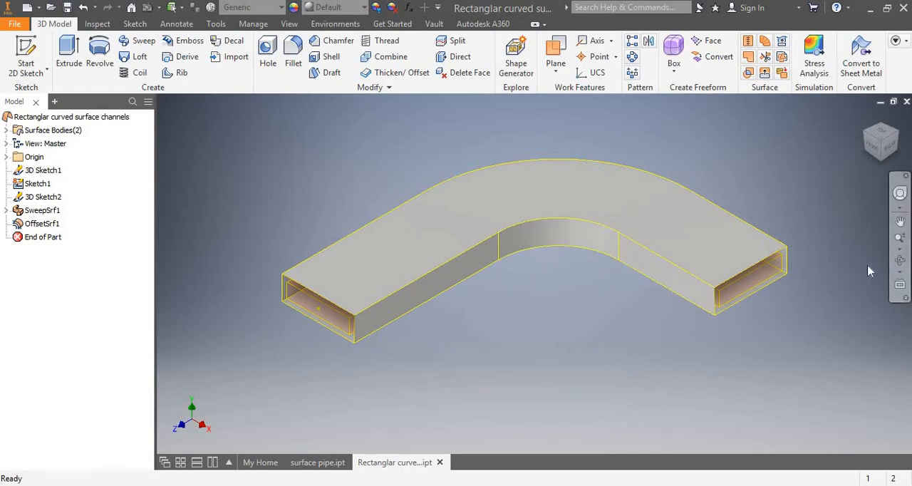
click(900, 260)
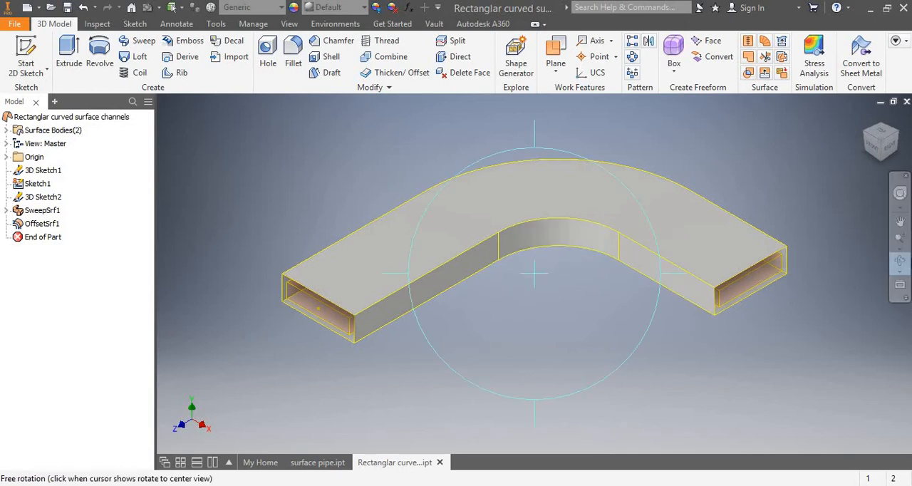
click(902, 264)
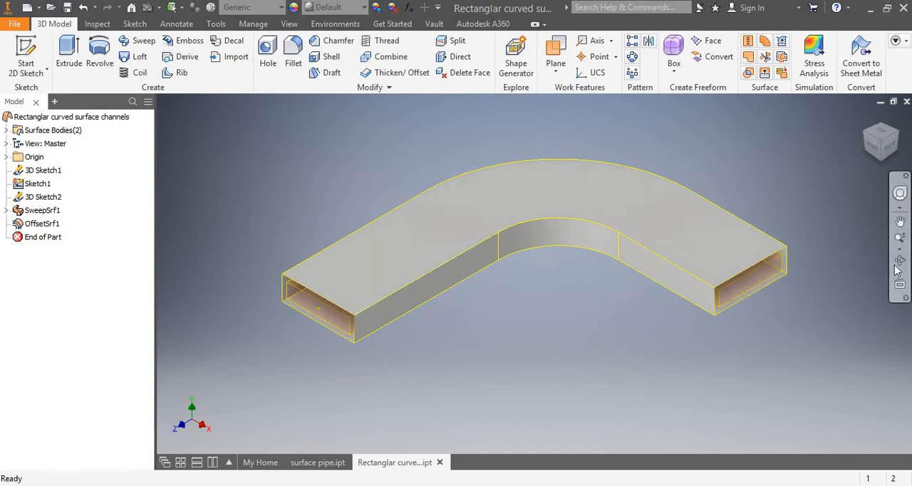
click(902, 262)
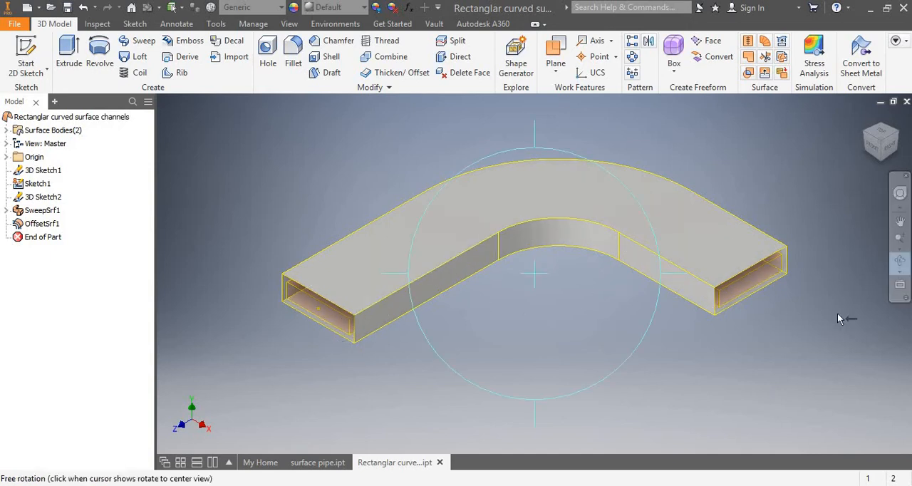
click(898, 264)
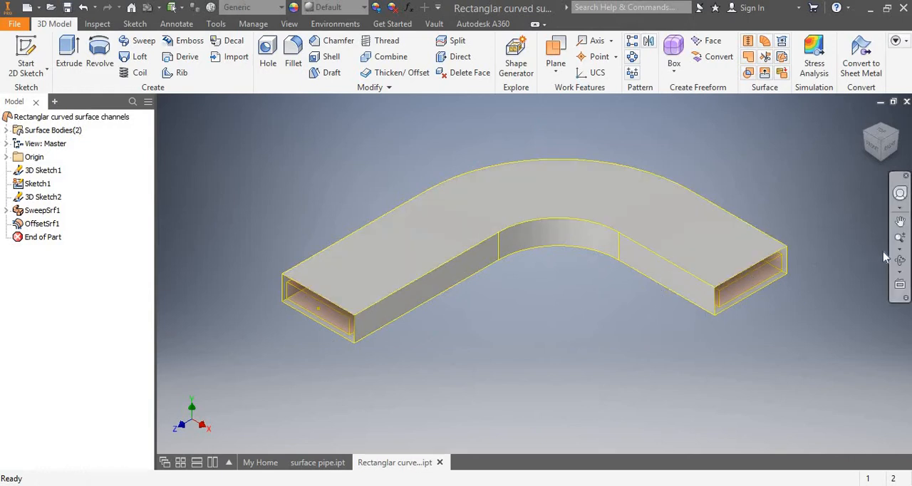
Thicken the outer channel's top, bottom and all side faces 0.1 in outward as a new solid with Thicken/Offset.
click(901, 264)
drag(417, 318, 444, 281)
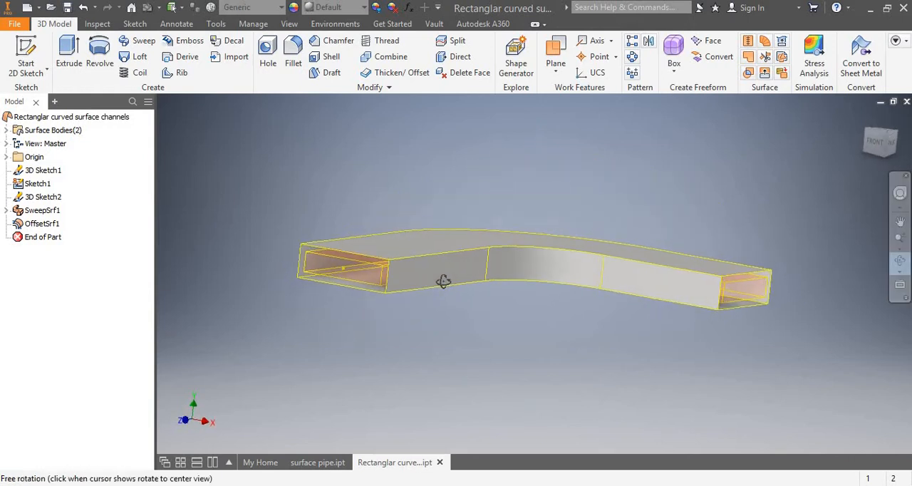
click(390, 76)
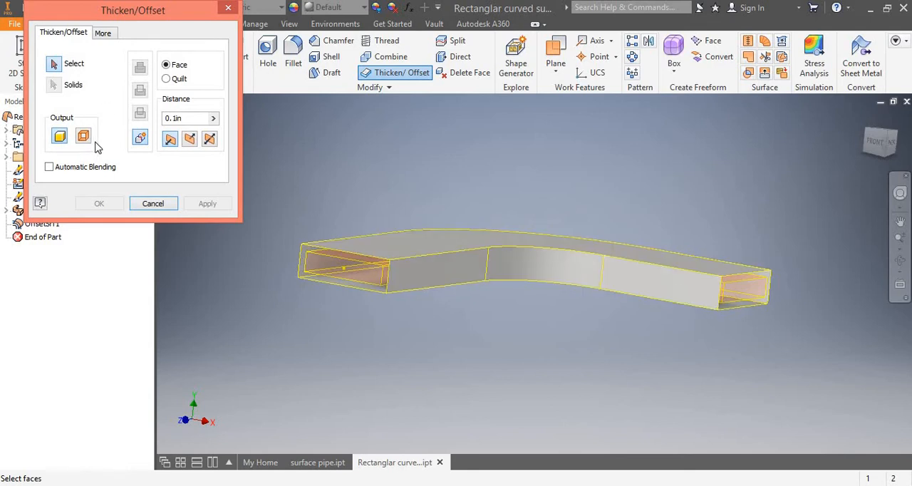
click(189, 139)
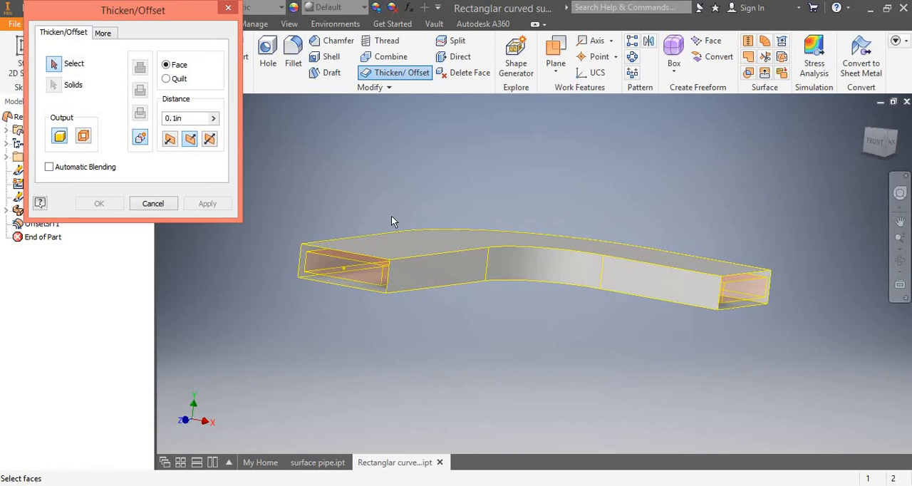
click(388, 248)
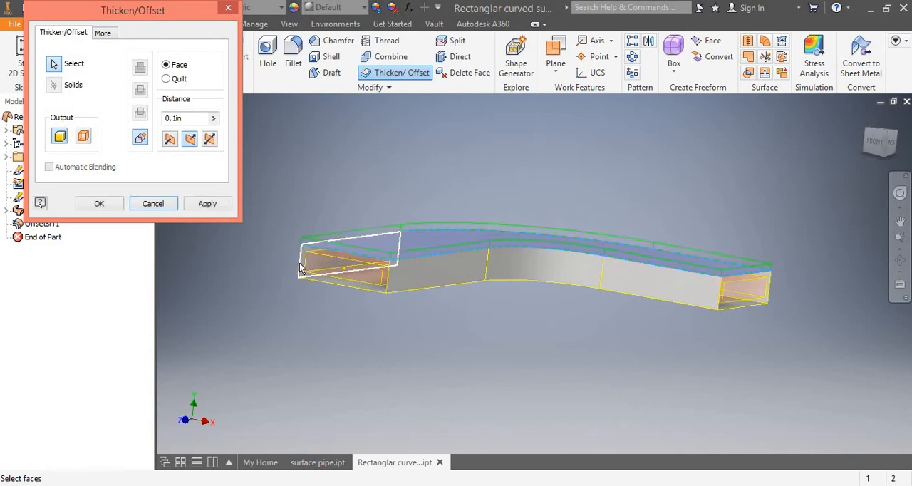
click(433, 270)
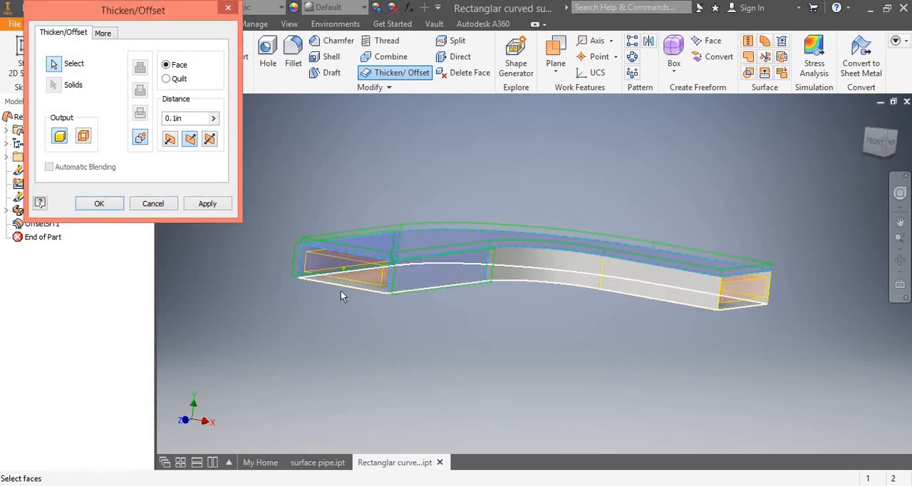
click(341, 284)
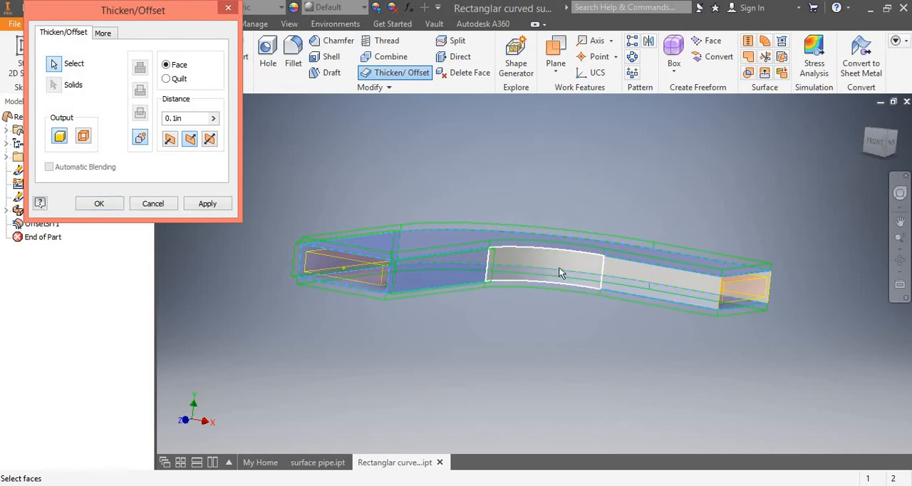
click(561, 268)
click(645, 280)
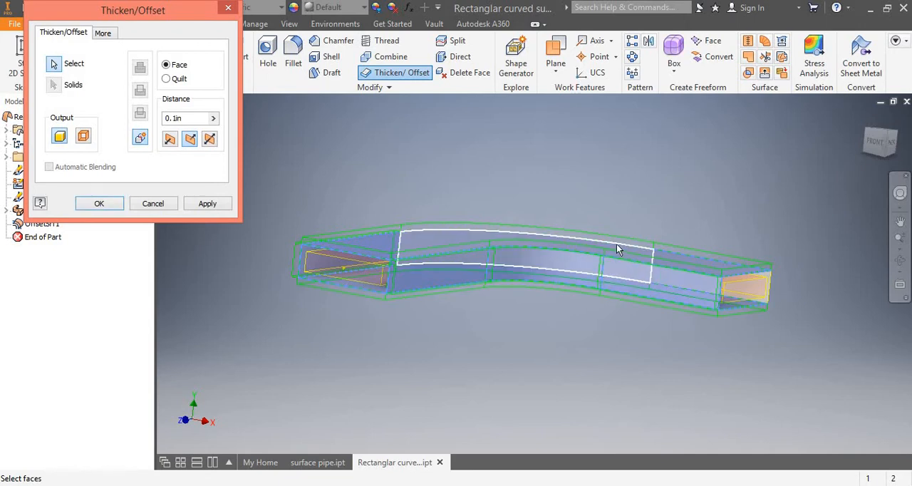
click(696, 272)
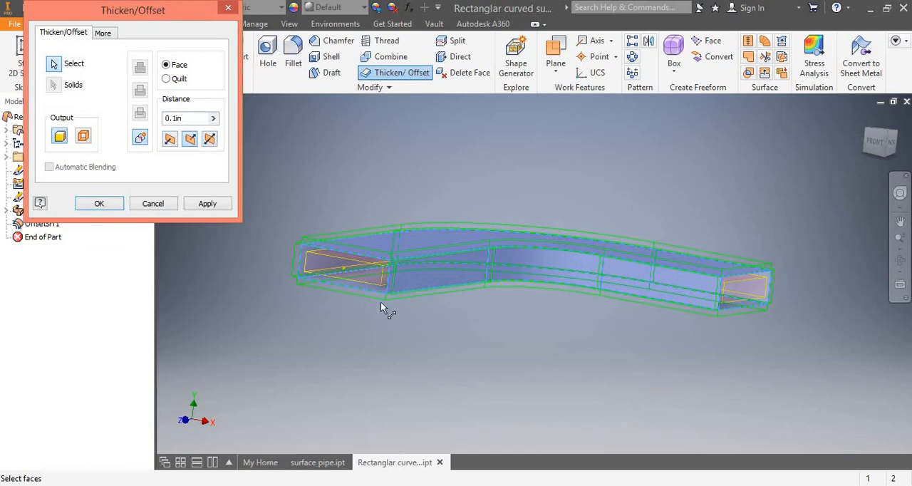
click(110, 204)
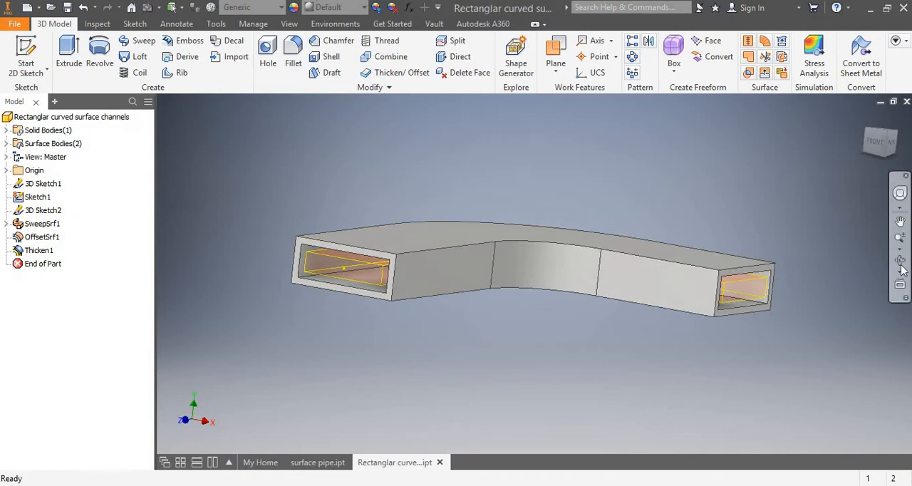
Examine the thickened outer walls and the inner offset surface at the channel's open end.
click(901, 266)
scroll(439, 290, up, 3)
scroll(437, 291, down, 8)
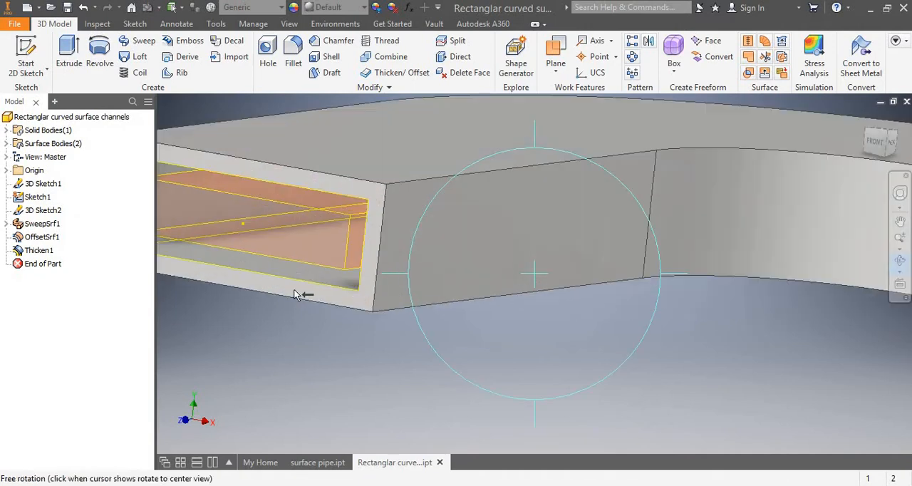
scroll(297, 295, up, 4)
click(895, 267)
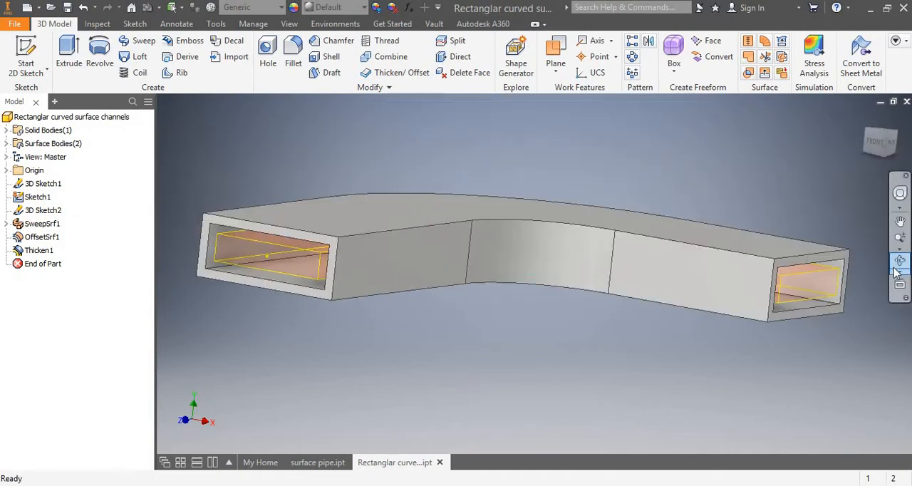
click(900, 263)
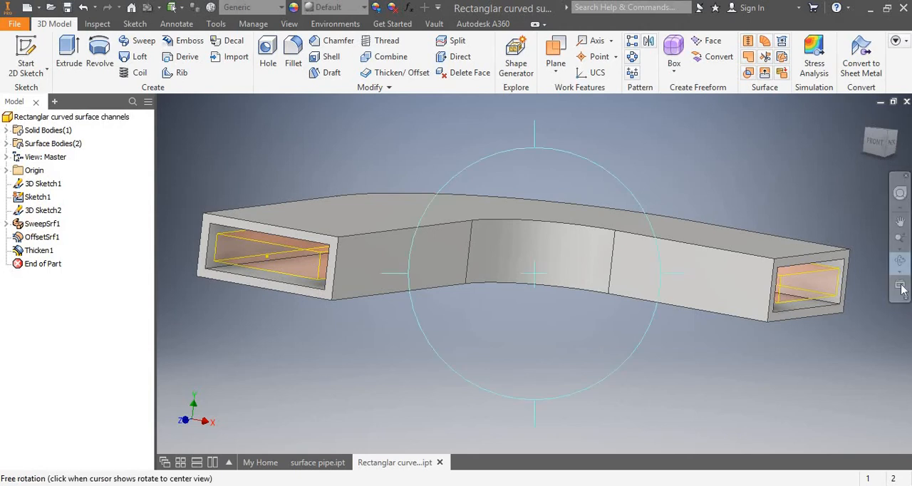
key(Escape)
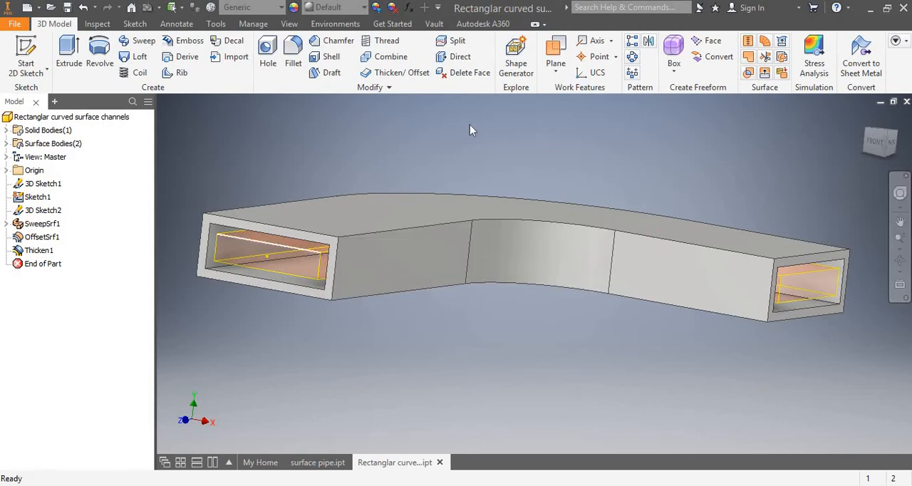
Thicken the inner offset surface's top, bottom and all side faces 0.1 in inward as a solid, using the Join operation.
click(395, 73)
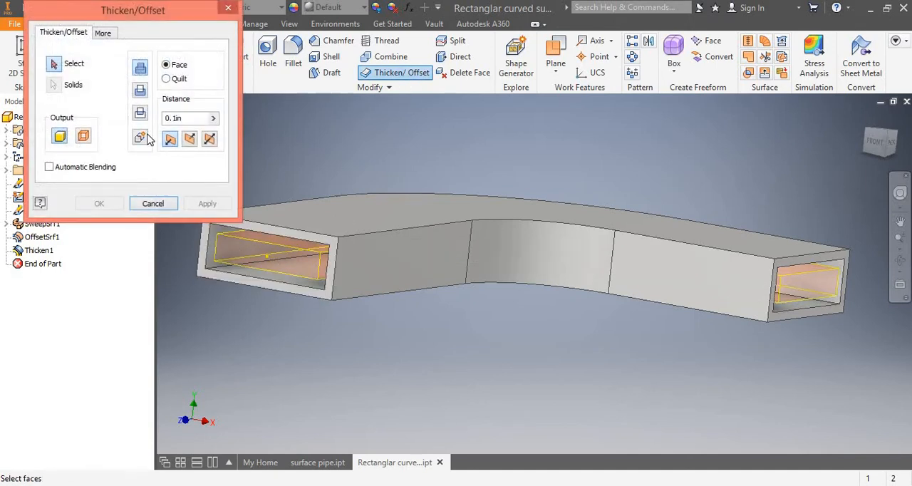
click(237, 242)
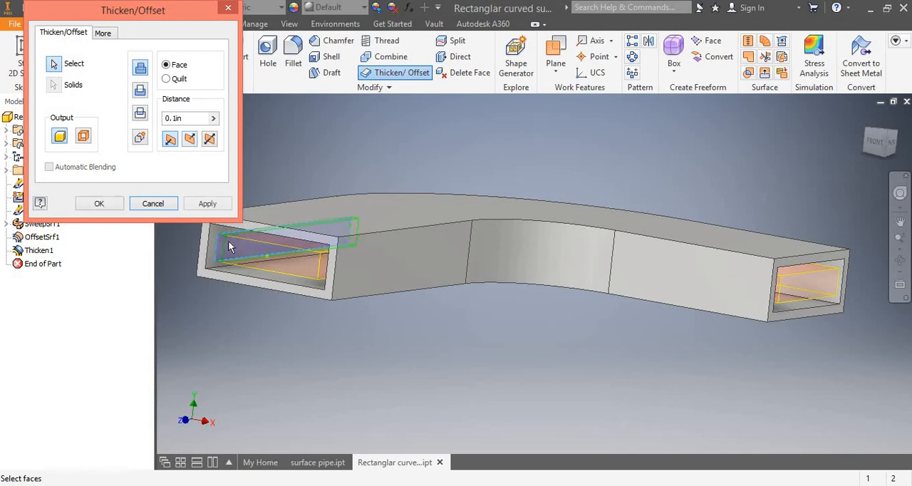
click(245, 250)
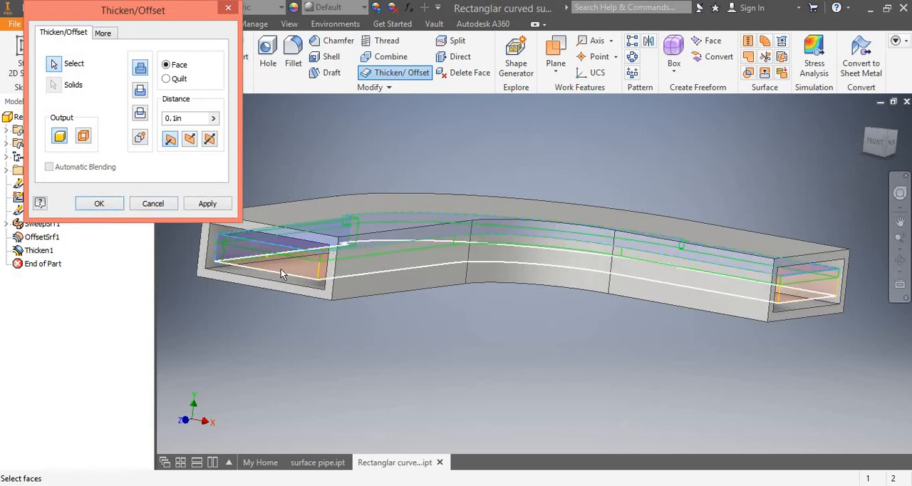
click(281, 268)
click(320, 269)
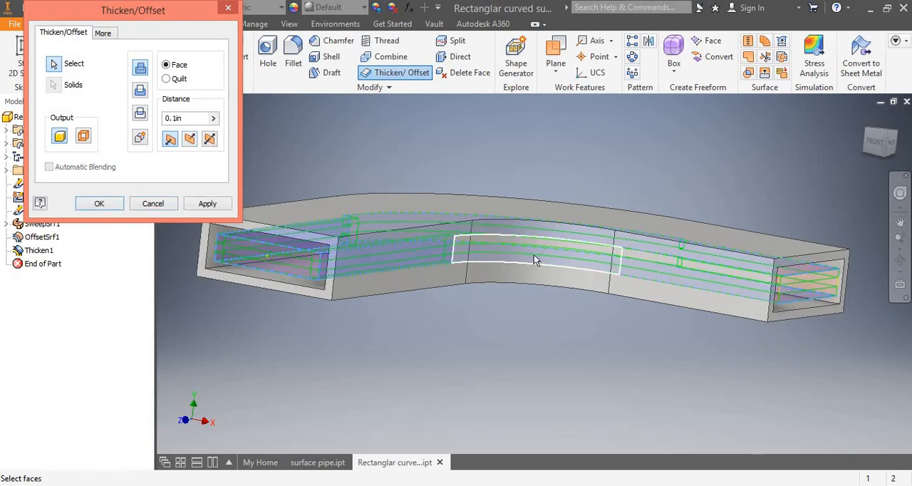
click(534, 254)
click(657, 276)
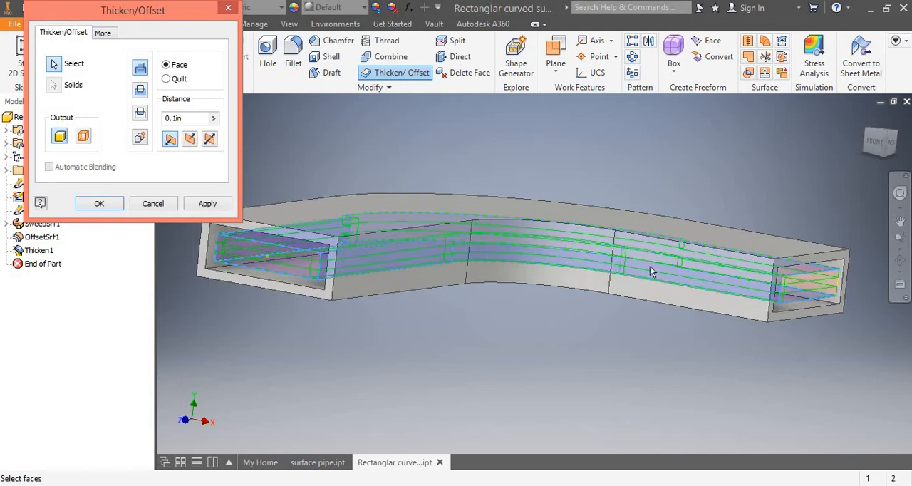
click(819, 290)
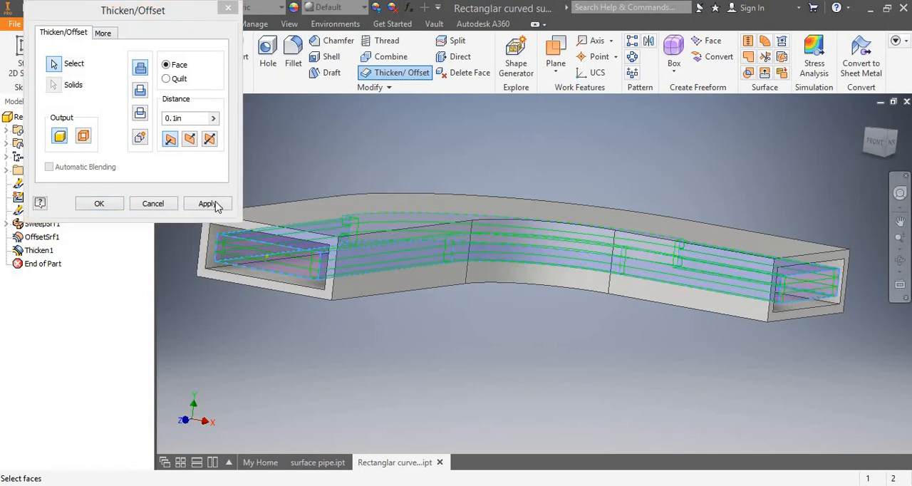
click(100, 204)
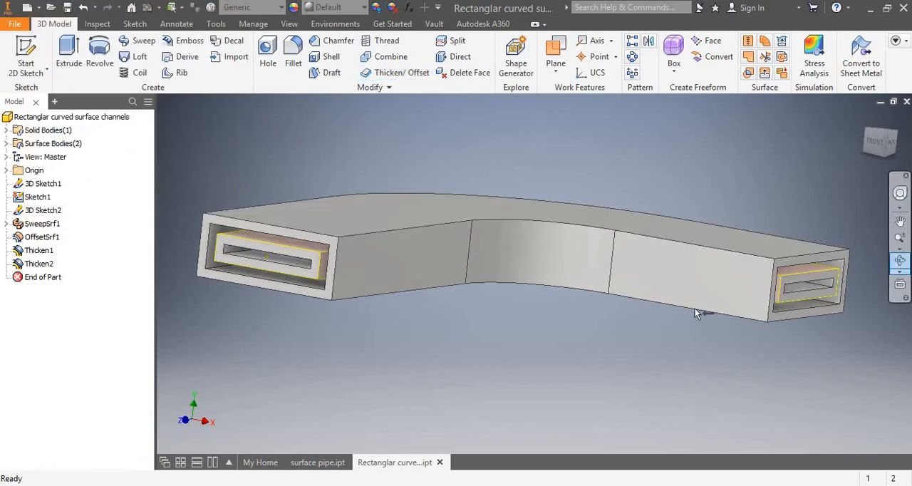
Examine the nested inner and outer walls at the open end up close and tilted, and return to the isometric home view.
key(F4)
scroll(262, 281, up, 5)
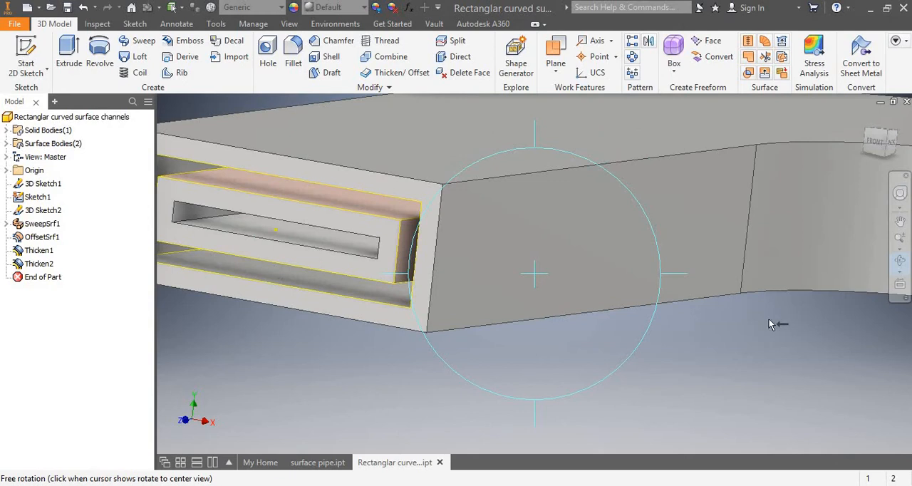
scroll(773, 322, down, 3)
scroll(824, 295, up, 2)
key(Escape)
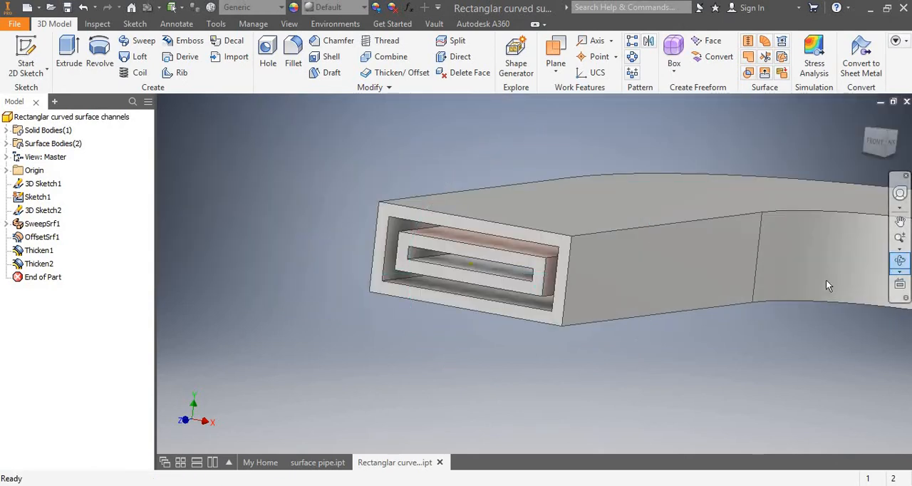
click(900, 260)
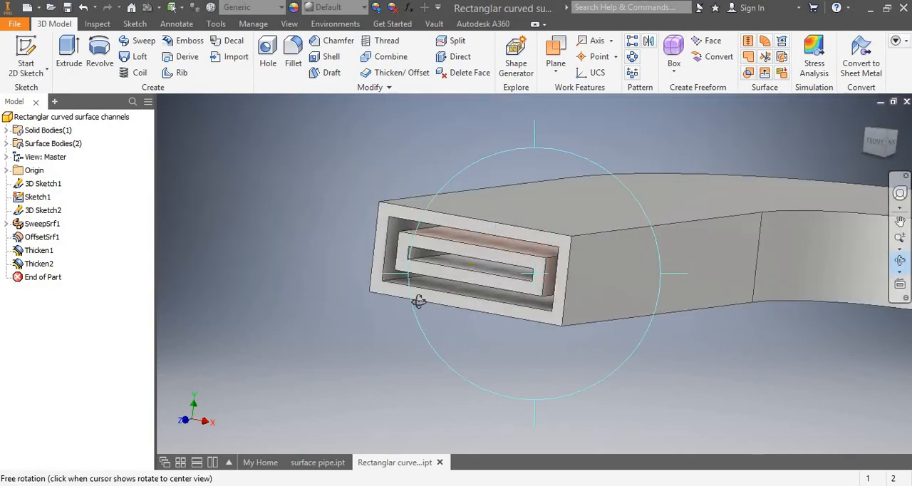
drag(447, 288, 361, 343)
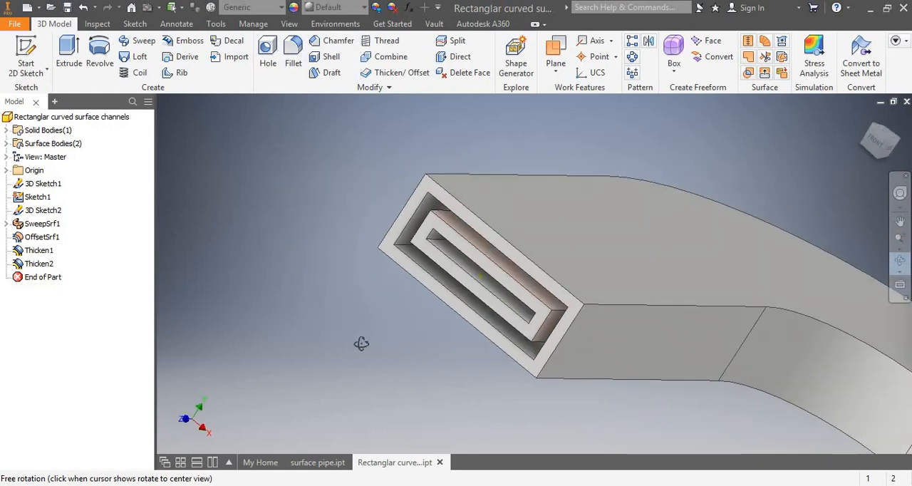
click(865, 120)
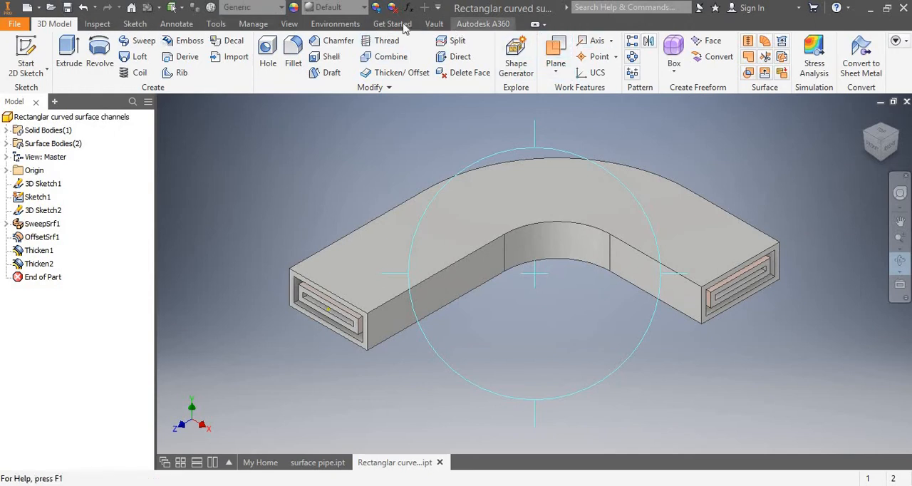
Create a half section view of the channel from the XY plane, moving the cut about 3.4 in back to the start of the bend.
click(84, 26)
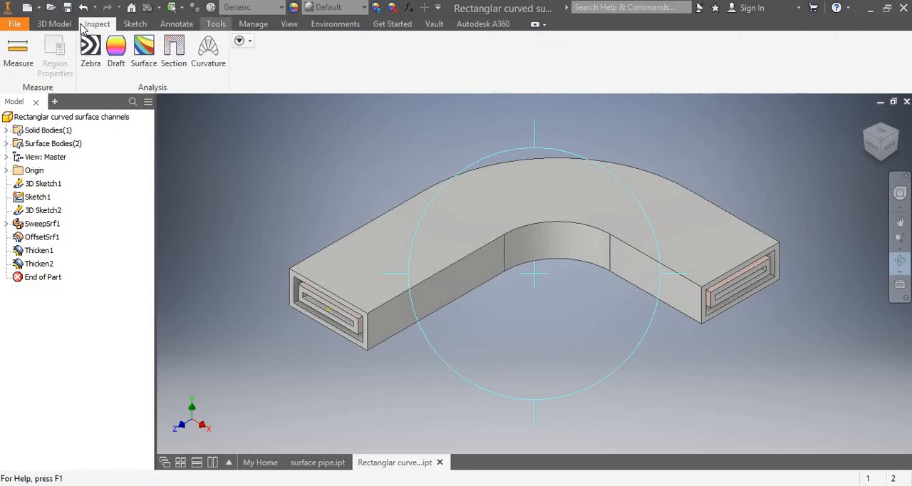
click(54, 24)
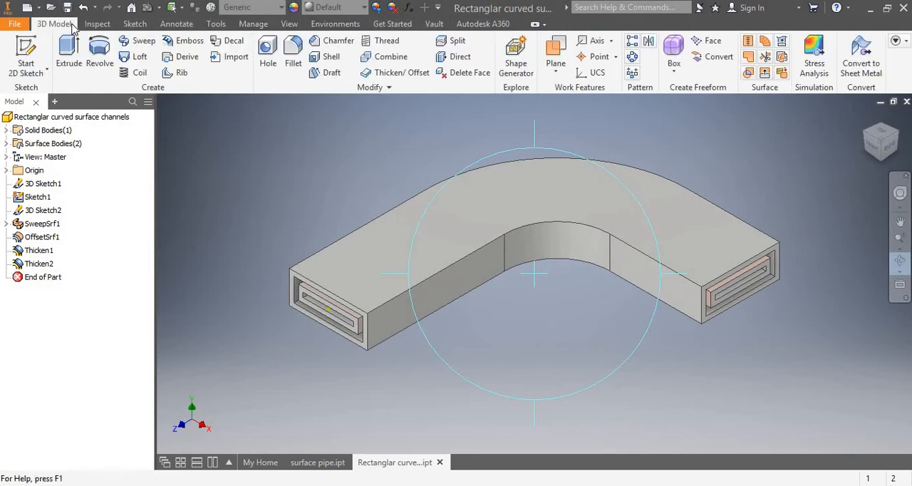
click(289, 24)
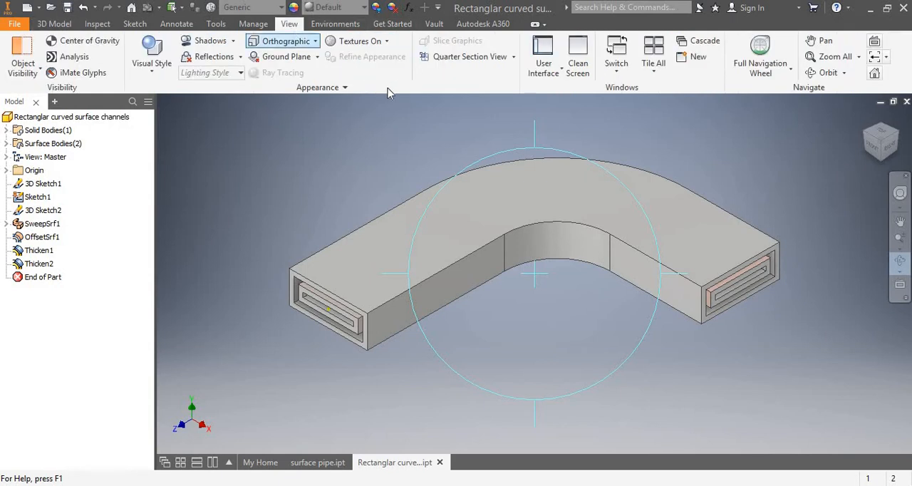
click(6, 171)
key(Escape)
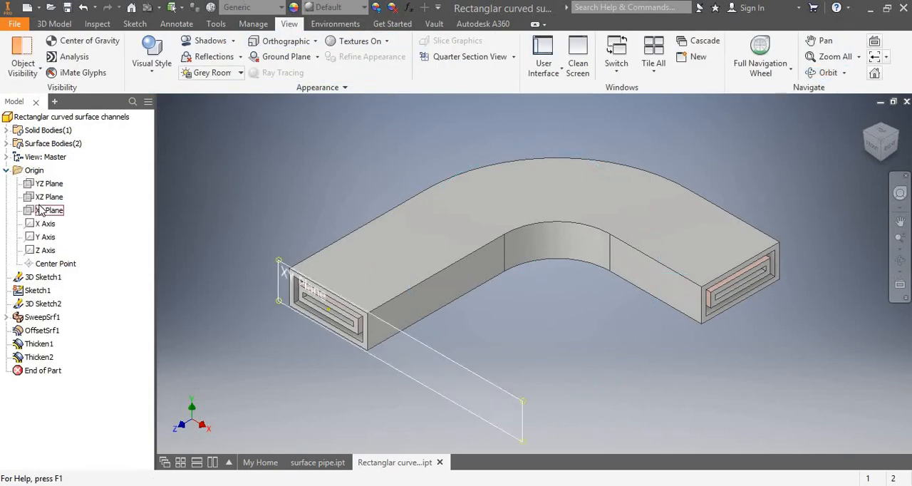
click(44, 212)
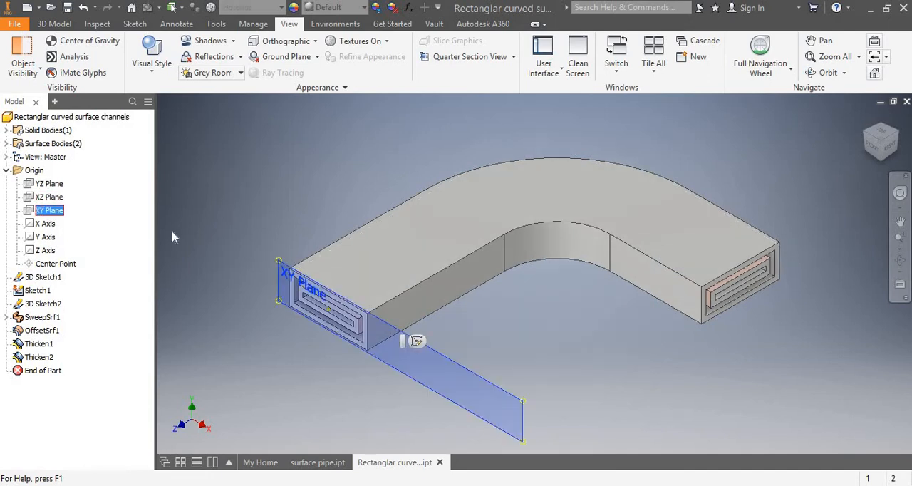
click(512, 58)
click(473, 105)
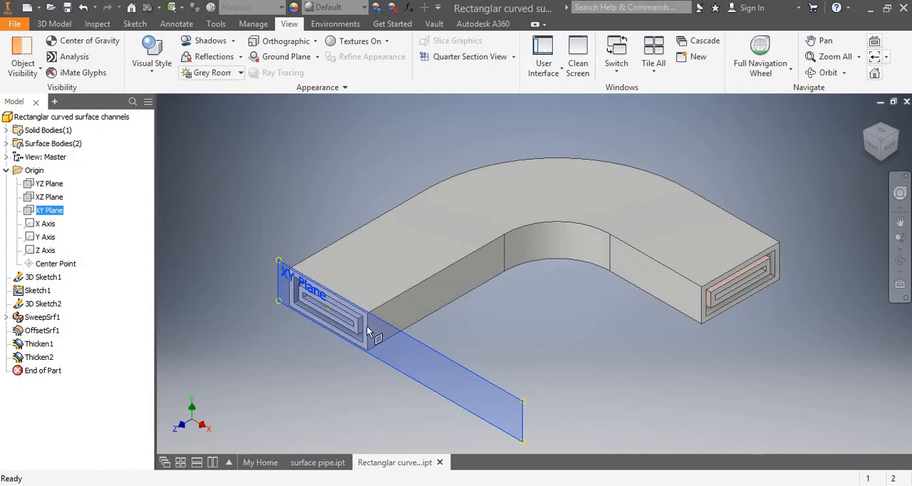
click(519, 409)
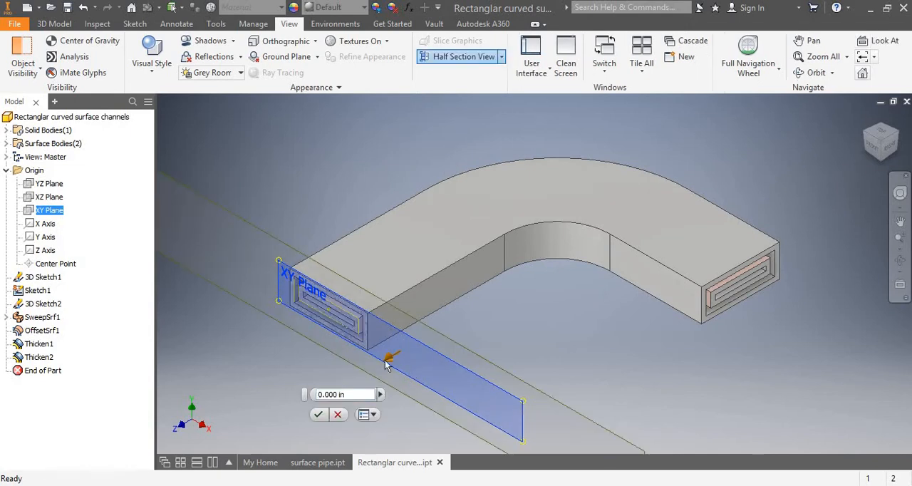
drag(416, 355, 550, 282)
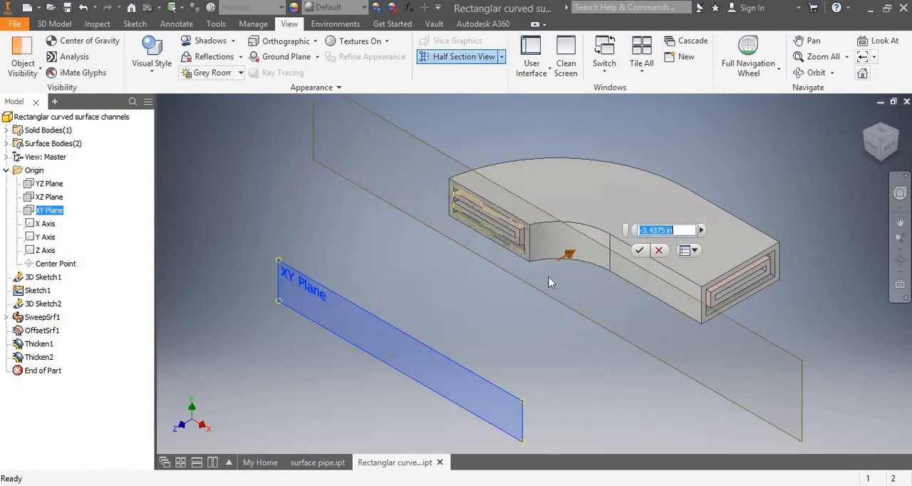
drag(617, 249, 560, 263)
click(639, 250)
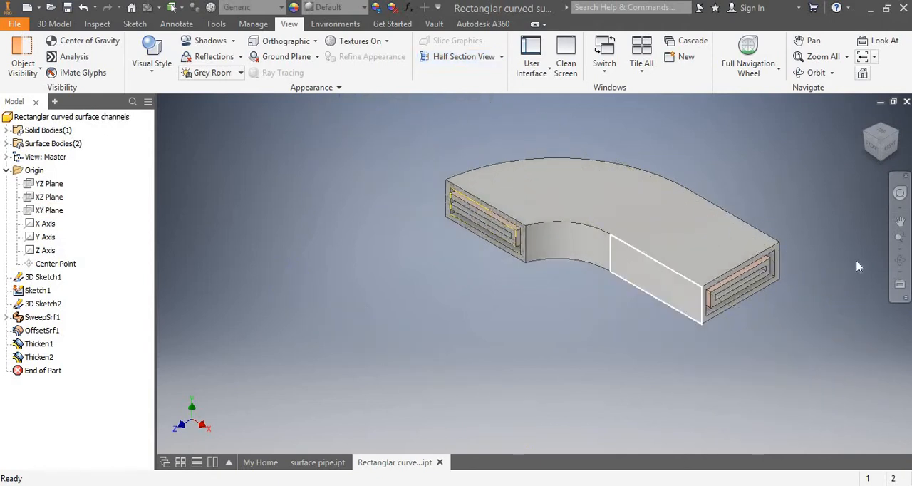
Examine the cut face of the sectioned channel up close from a tilted angle.
click(899, 262)
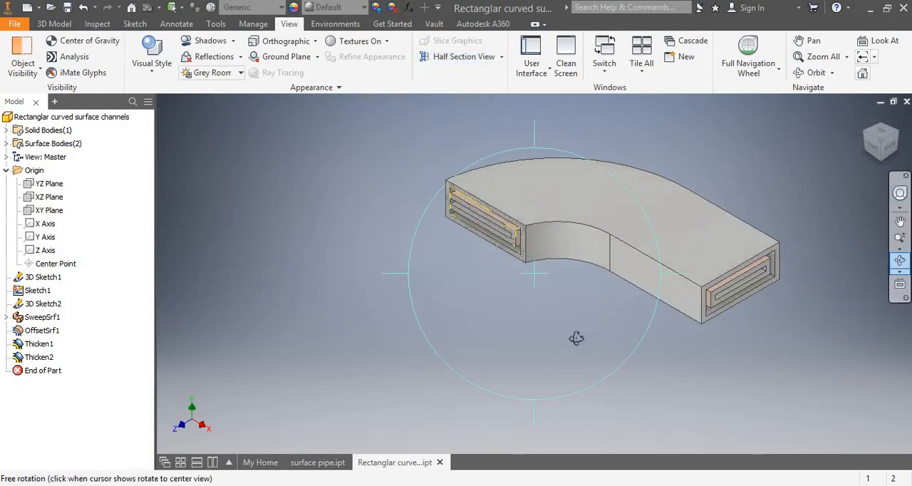
drag(539, 314, 441, 262)
scroll(491, 246, up, 4)
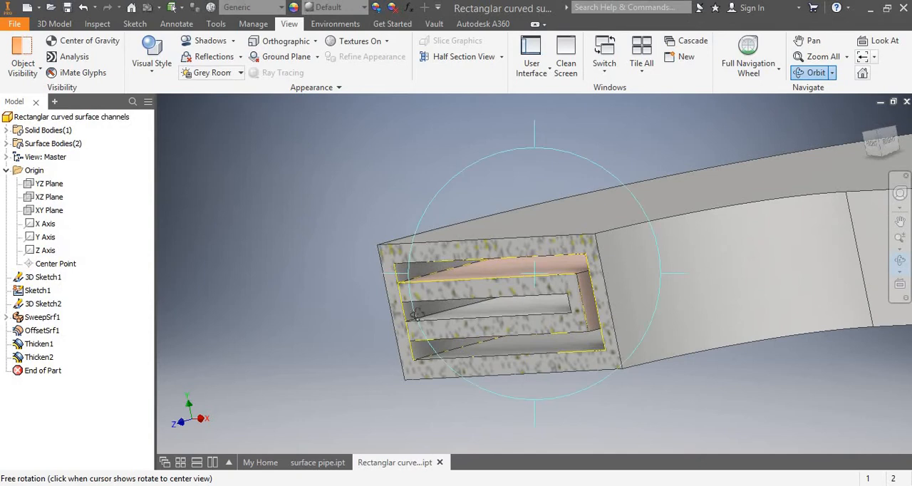
Undo the half section view and examine the complete channel from several distances and angles.
click(84, 7)
scroll(784, 261, up, 5)
scroll(778, 263, down, 6)
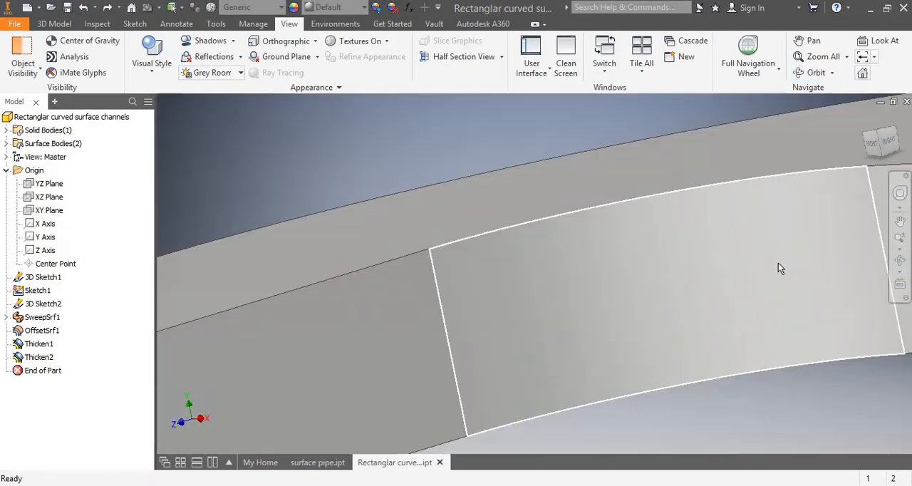
scroll(778, 268, up, 5)
scroll(639, 269, down, 6)
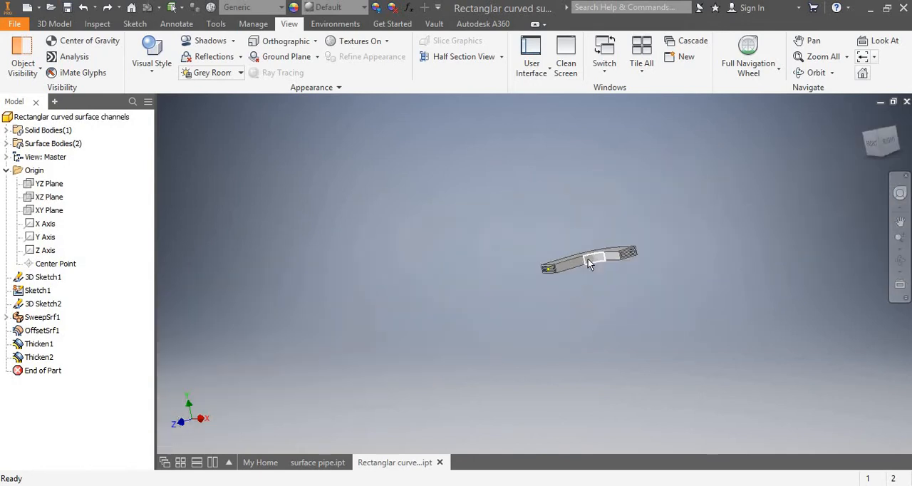
scroll(588, 258, up, 6)
scroll(505, 246, down, 3)
scroll(433, 223, down, 5)
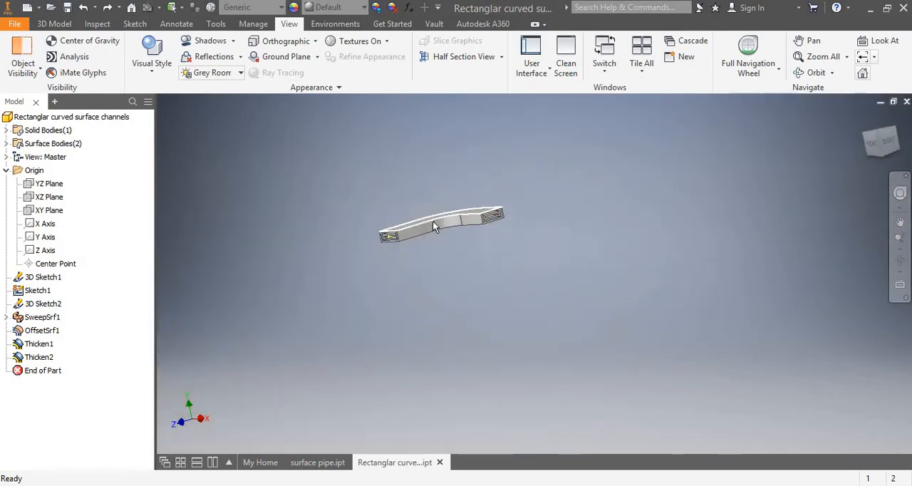
scroll(432, 223, up, 5)
scroll(432, 223, down, 4)
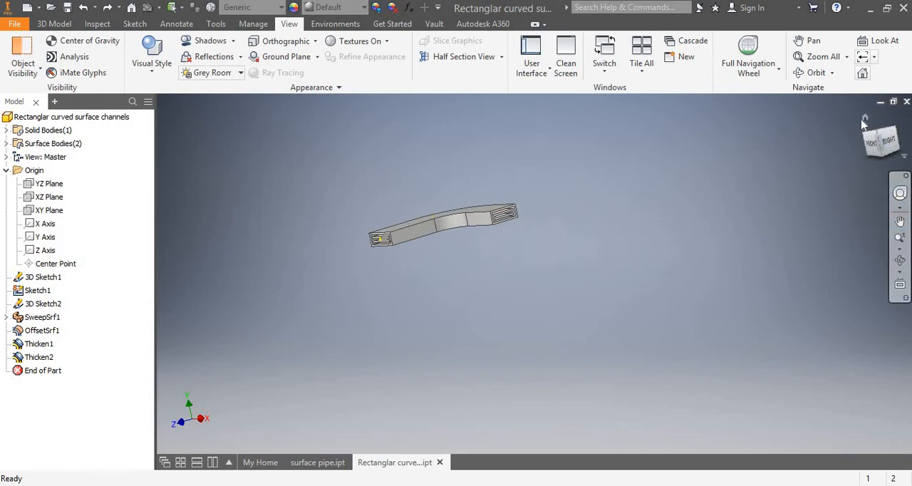
click(900, 261)
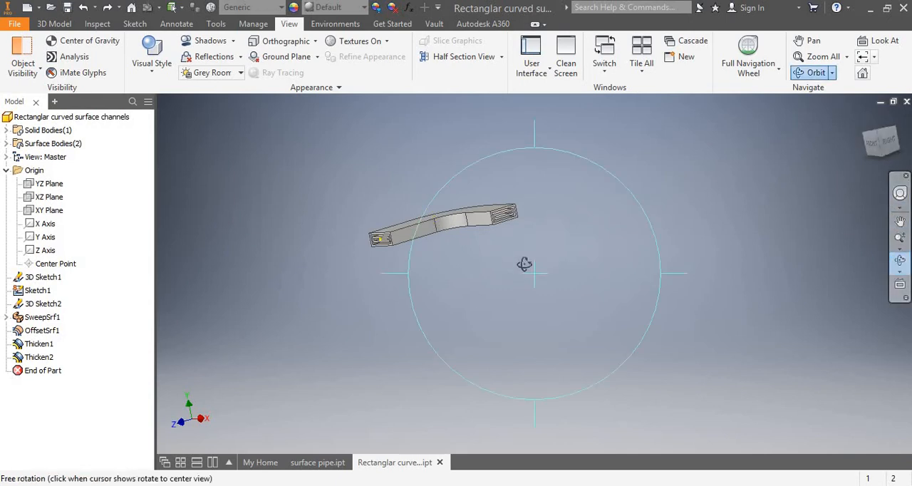
drag(447, 265, 503, 307)
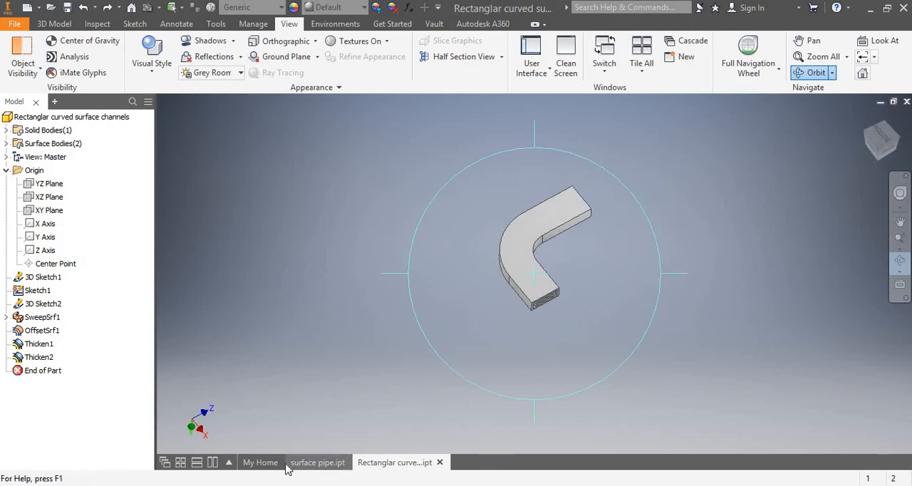
Open the surface helical coil part from the recent documents and examine its turns and open ends, returning to the home view.
click(261, 463)
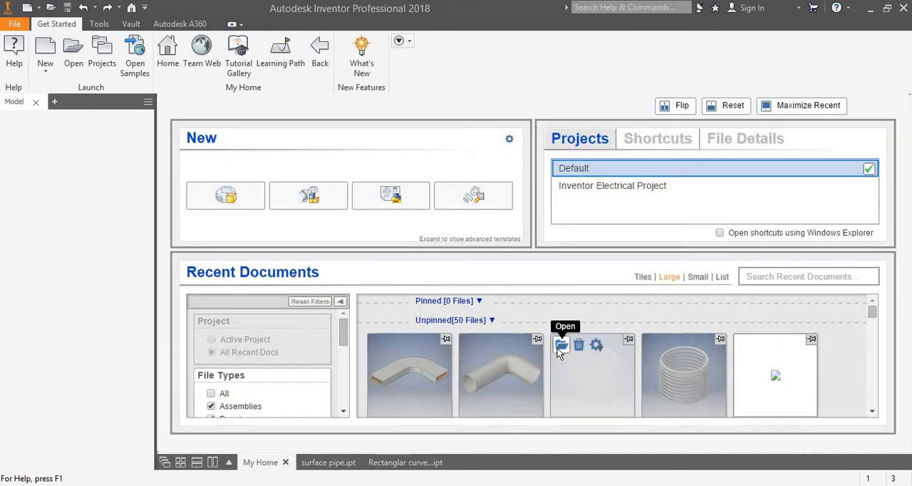
click(561, 348)
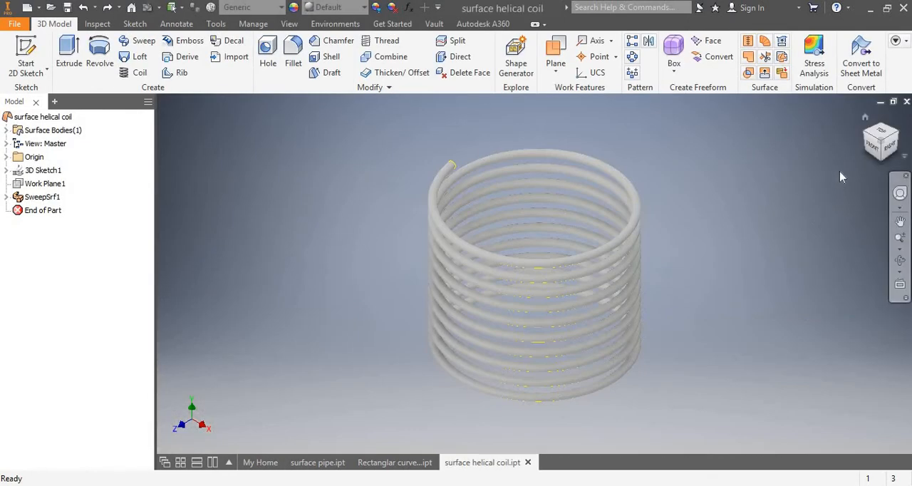
click(900, 260)
drag(427, 316, 507, 412)
drag(399, 261, 401, 280)
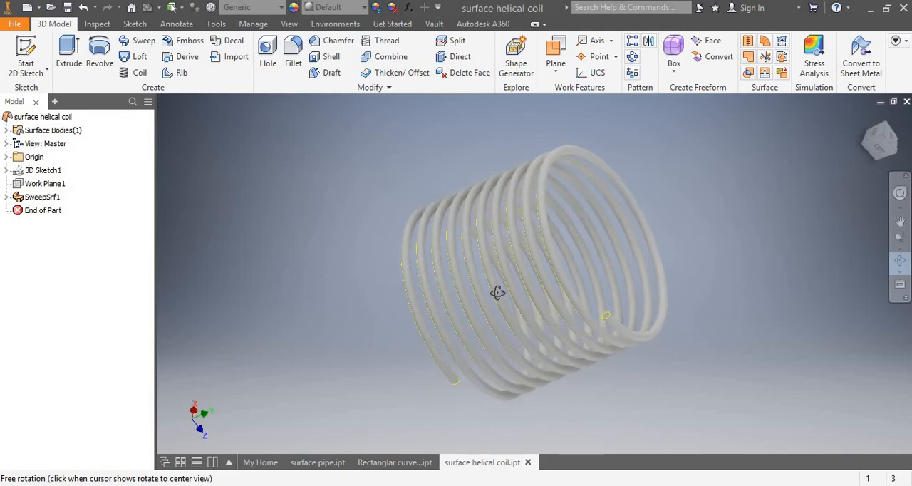
scroll(498, 294, up, 5)
scroll(498, 294, down, 8)
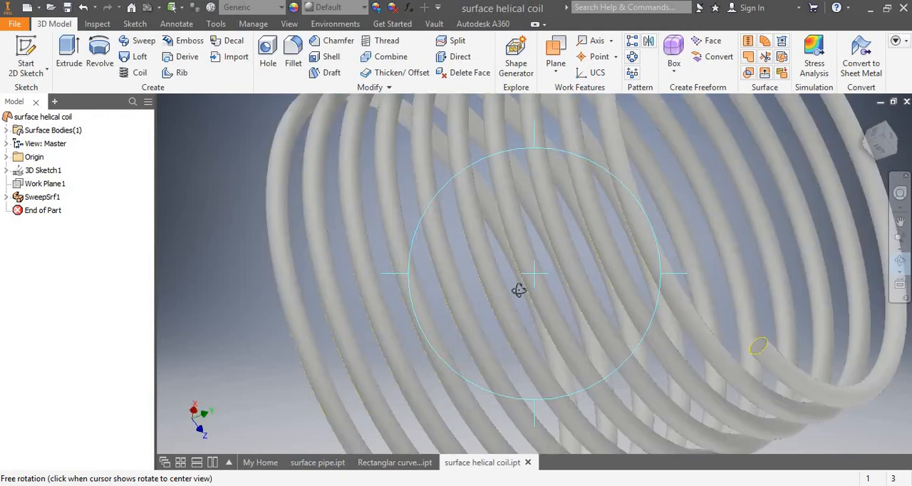
scroll(519, 290, up, 3)
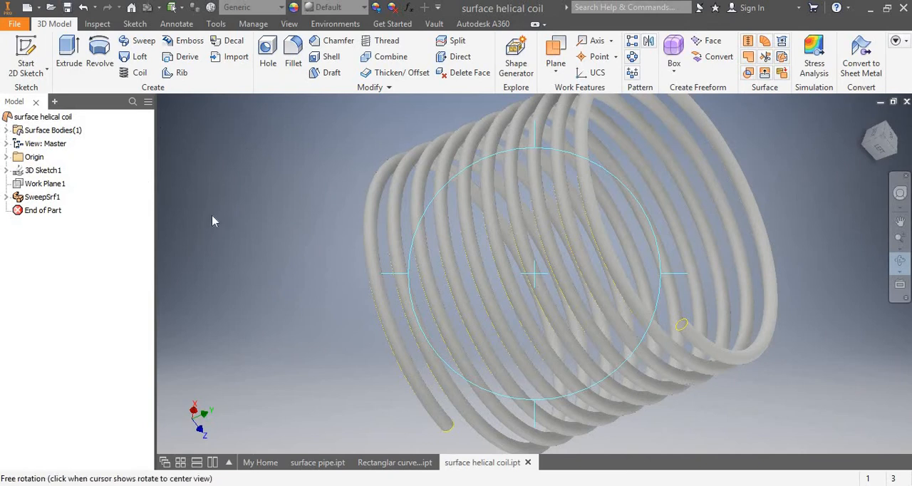
key(Escape)
scroll(475, 289, down, 2)
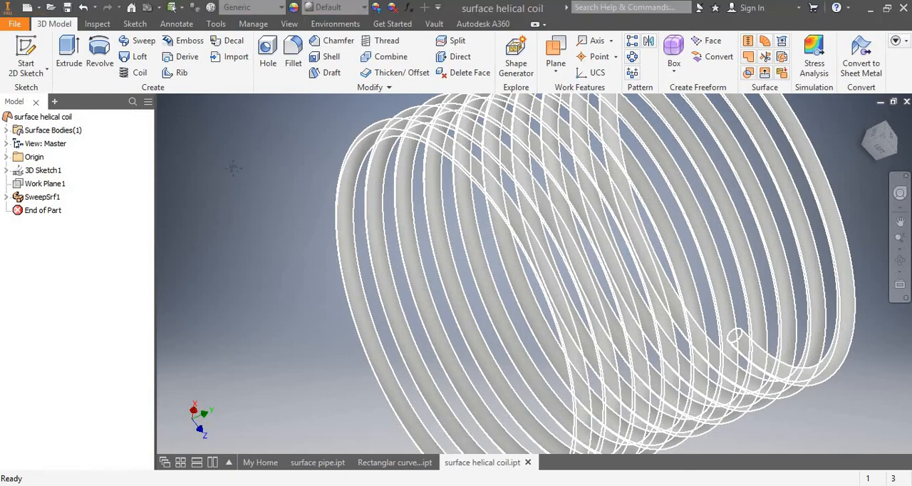
scroll(741, 254, down, 10)
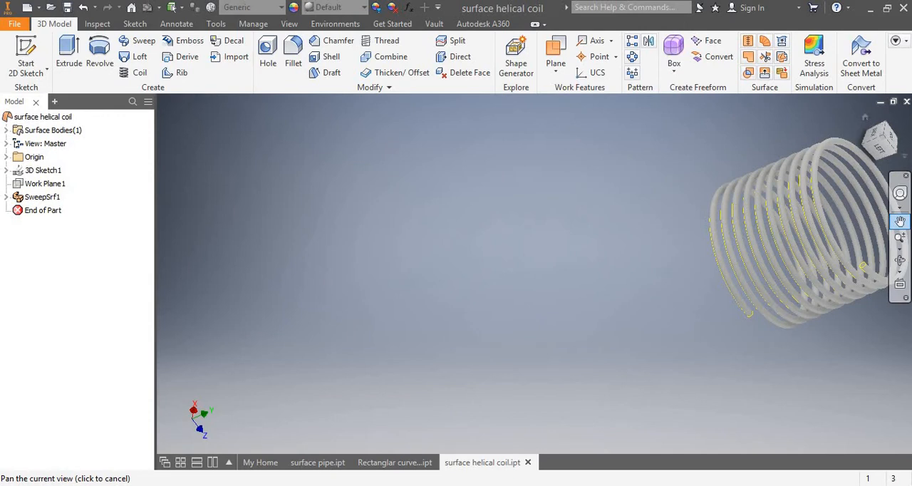
click(865, 119)
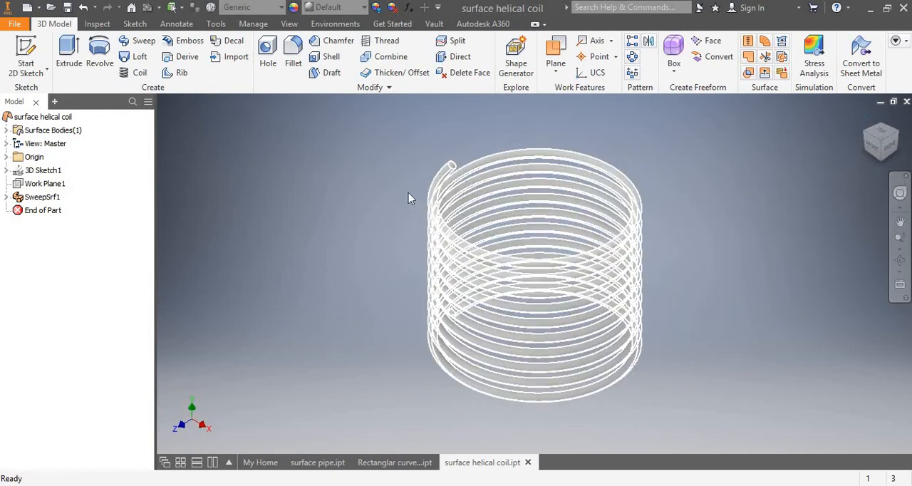
Thicken the helical coil's surface 0.1 in inward as a new solid.
click(378, 73)
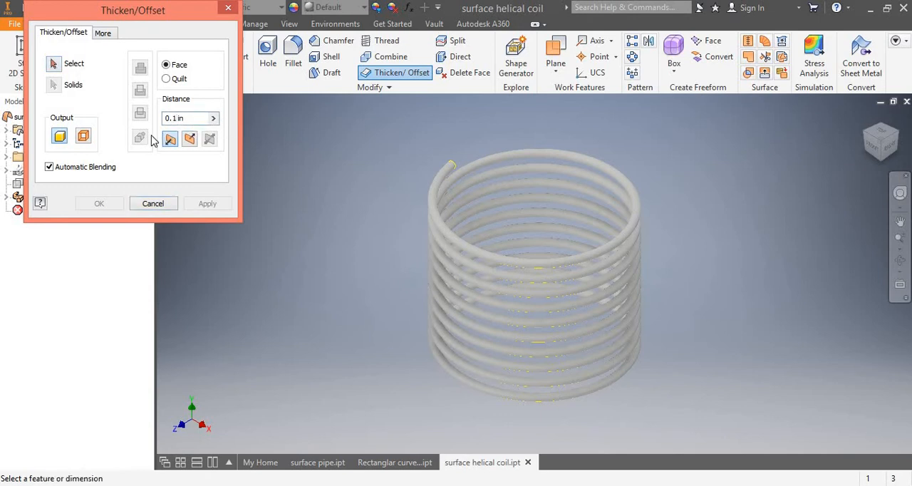
click(440, 238)
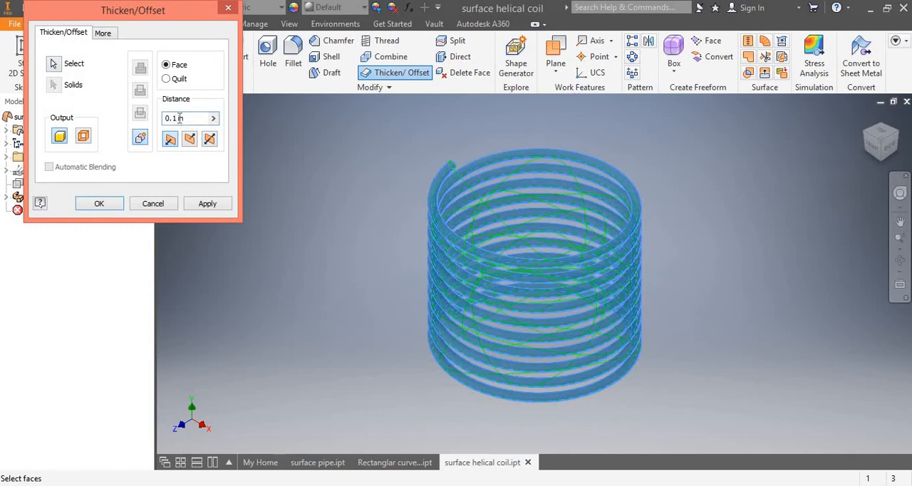
click(112, 205)
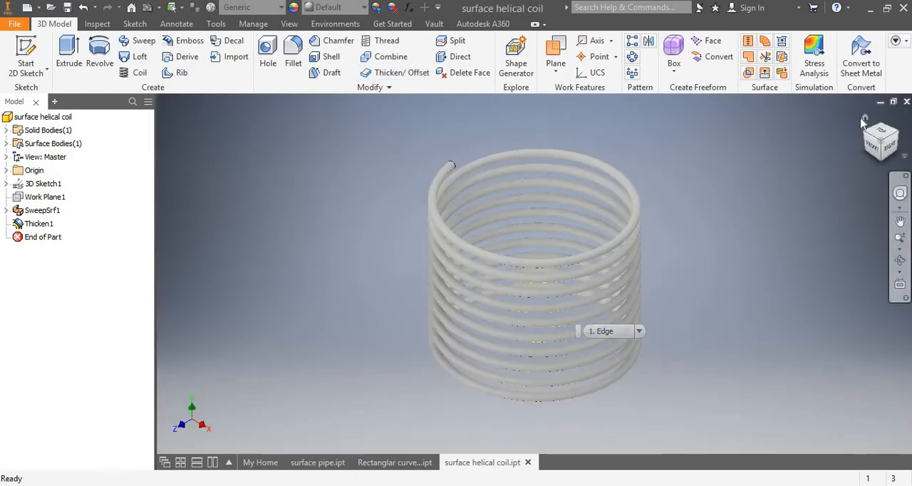
Examine the thickened coil's turns and its open tube end from a tilted view.
click(901, 264)
drag(568, 291, 550, 309)
scroll(550, 310, up, 3)
scroll(550, 309, down, 4)
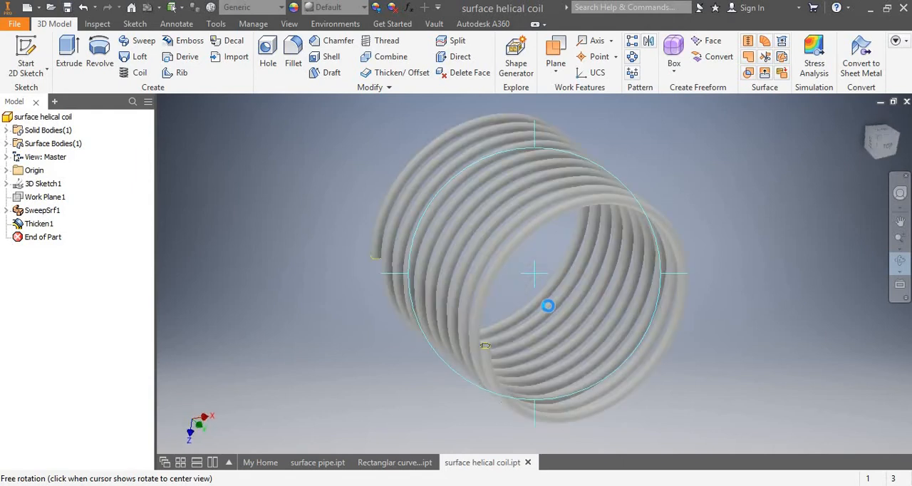
scroll(548, 304, down, 5)
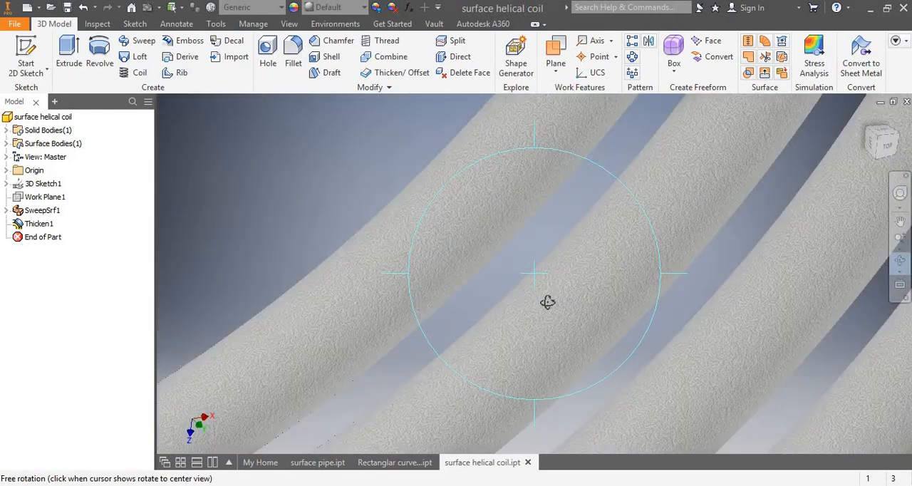
scroll(546, 301, up, 3)
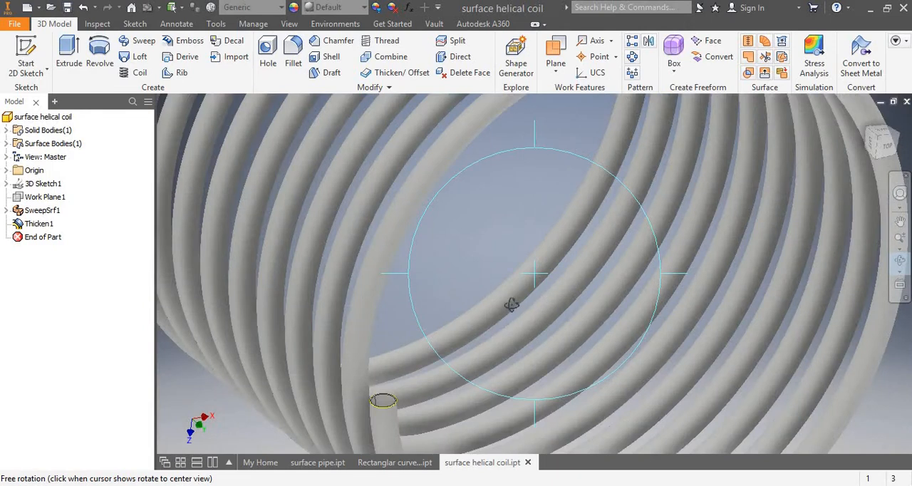
scroll(511, 302, down, 3)
click(900, 222)
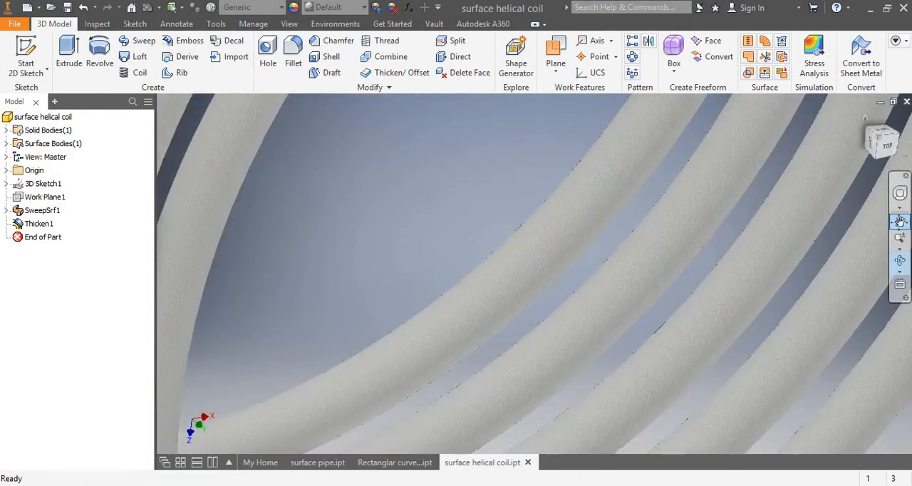
drag(509, 278, 800, 116)
scroll(370, 285, down, 2)
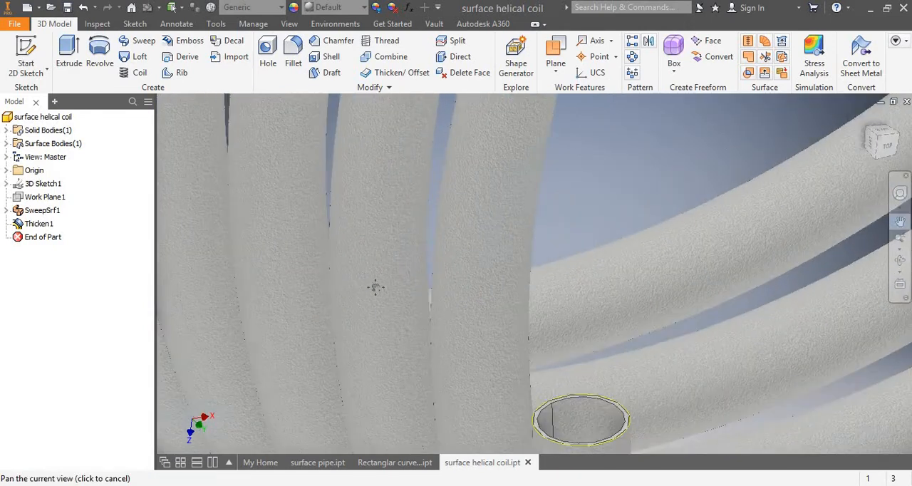
scroll(375, 287, up, 1)
drag(375, 287, 508, 312)
scroll(508, 312, up, 3)
scroll(508, 312, down, 3)
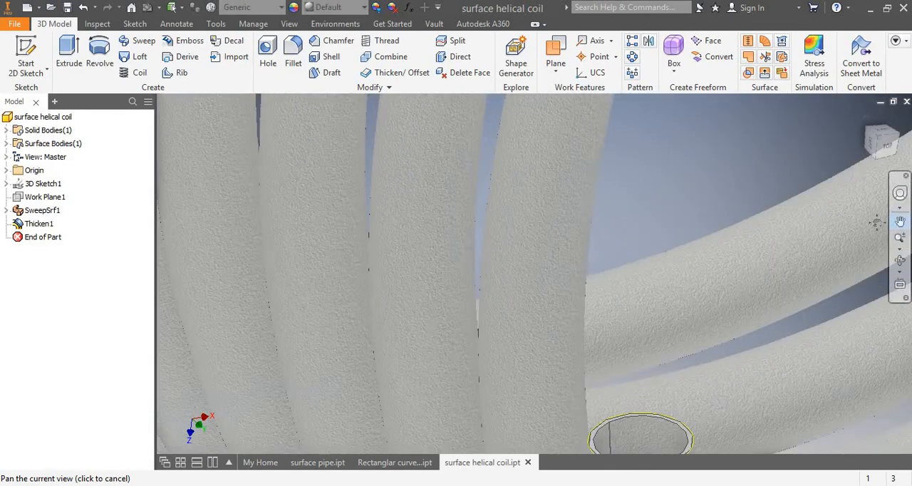
Examine the wall at the coil's open end up close and undo the thickening.
click(900, 223)
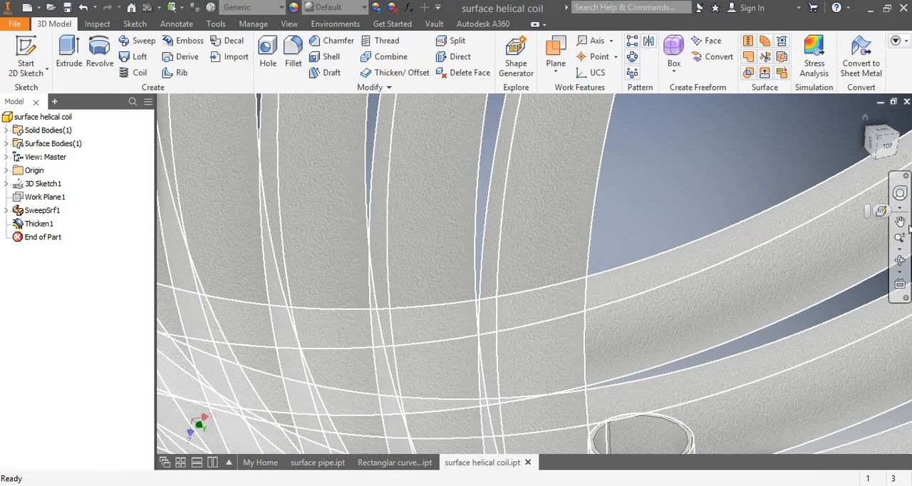
scroll(908, 230, down, 4)
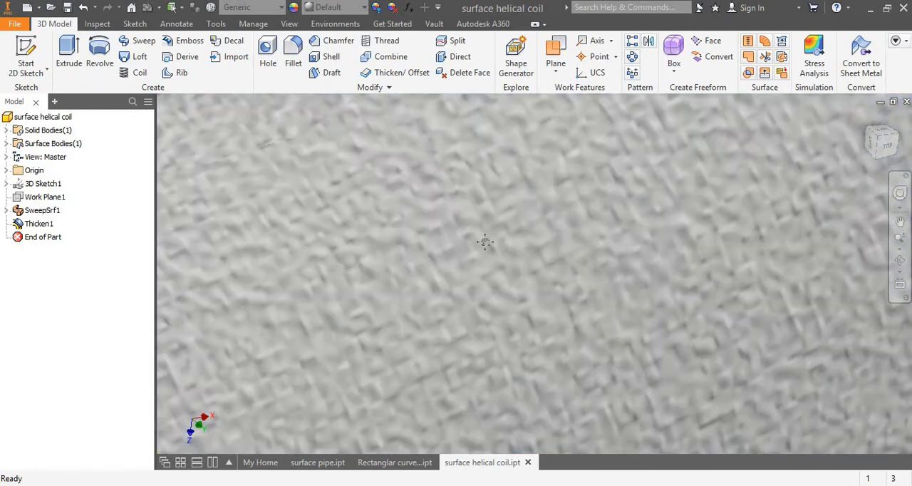
scroll(484, 242, up, 4)
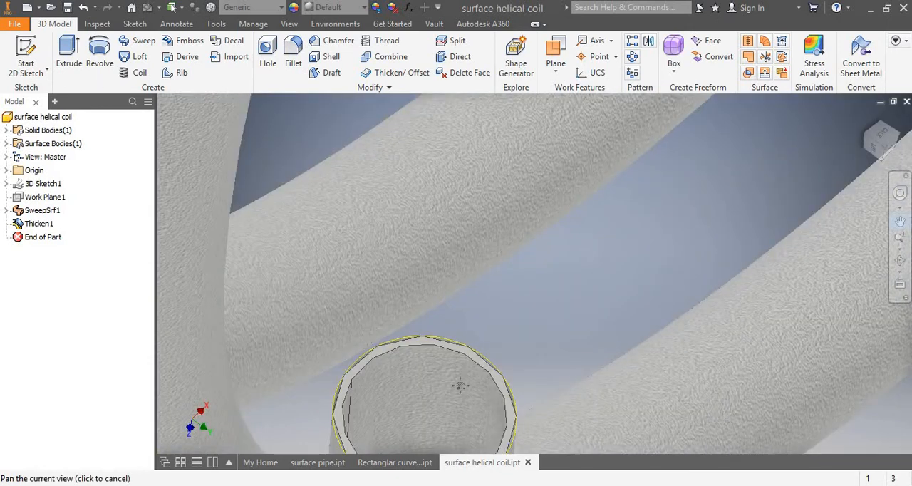
drag(493, 446, 476, 299)
scroll(476, 299, down, 2)
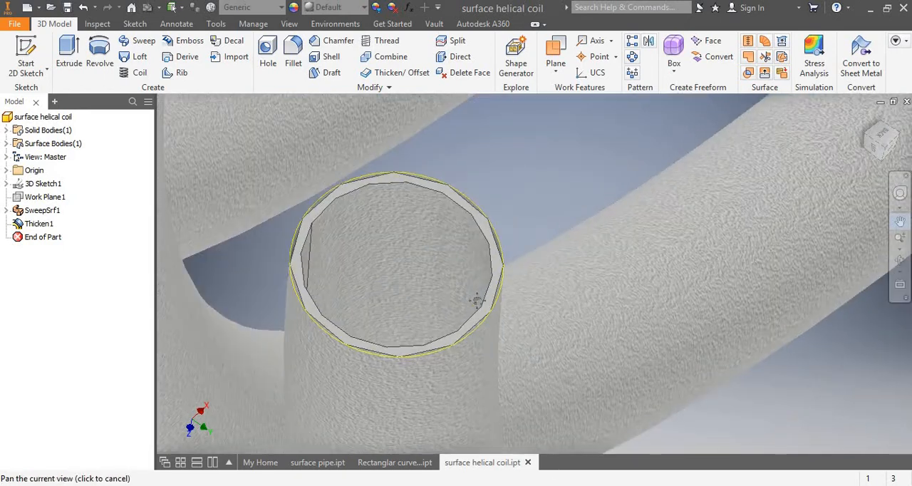
scroll(329, 198, down, 1)
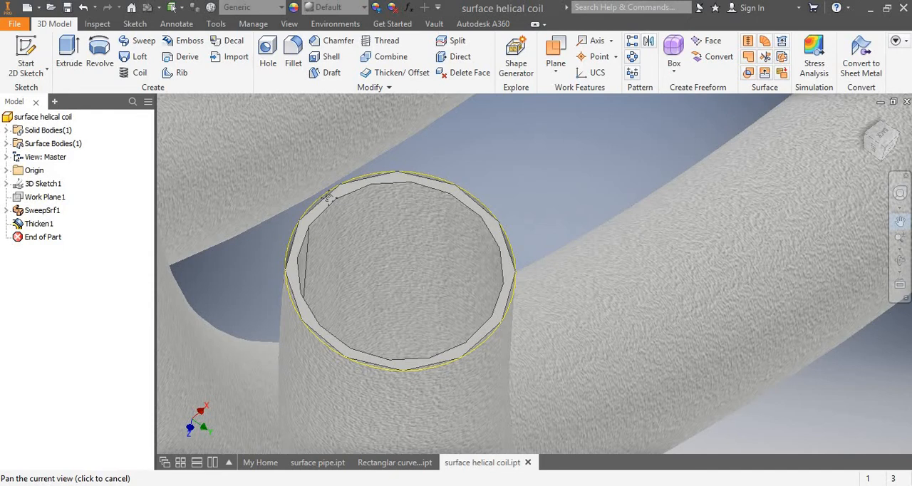
scroll(349, 202, up, 3)
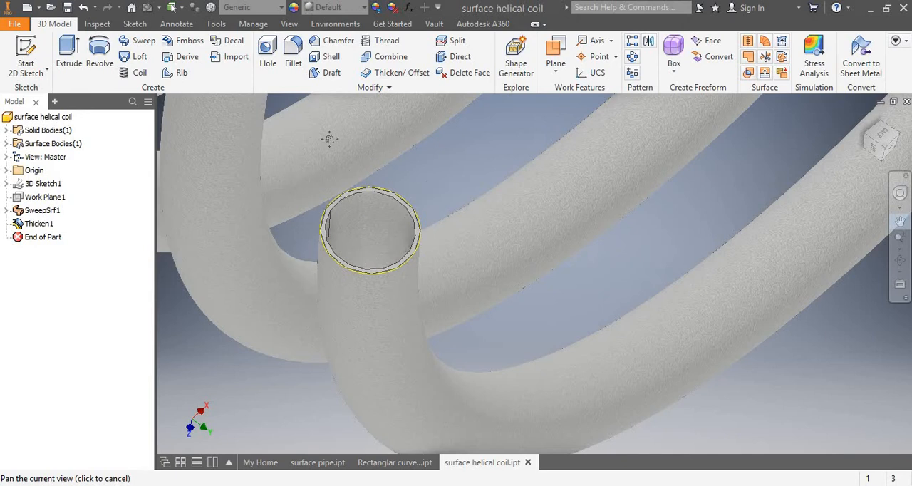
click(82, 7)
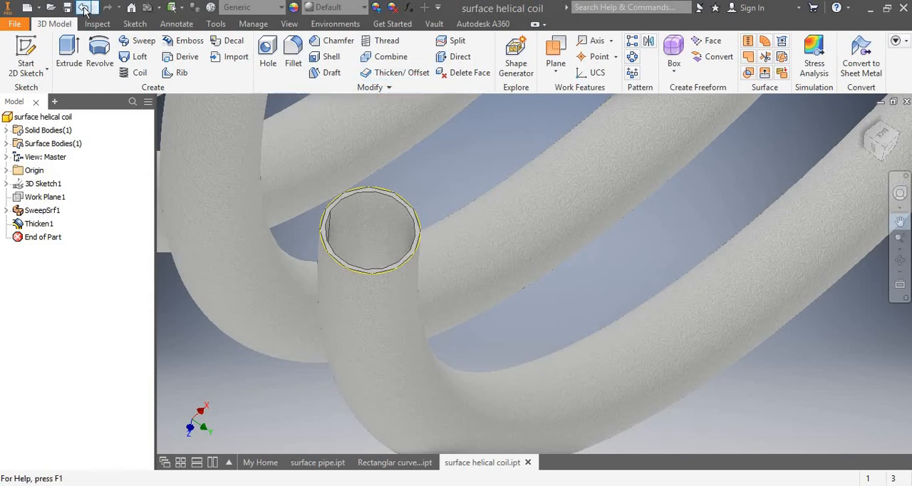
Create an offset surface 0.6 in inward from the helical coil's tube face with Thicken/Offset.
click(388, 73)
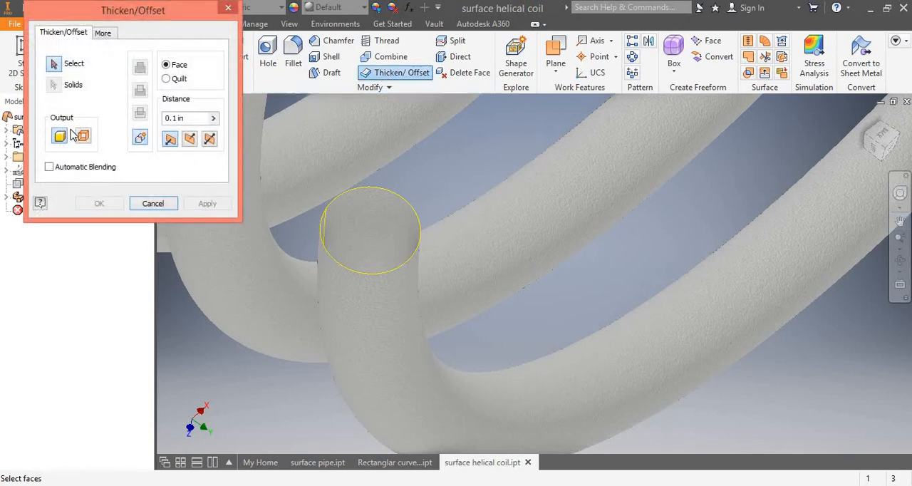
click(81, 140)
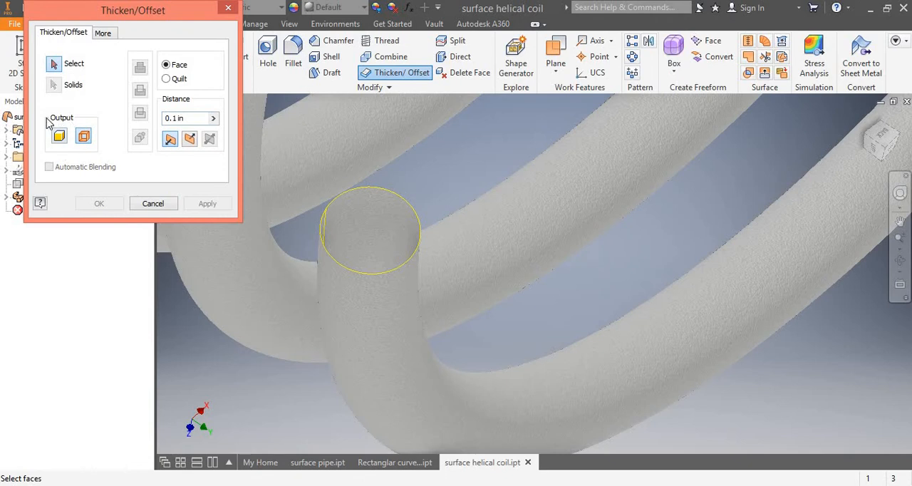
click(176, 118)
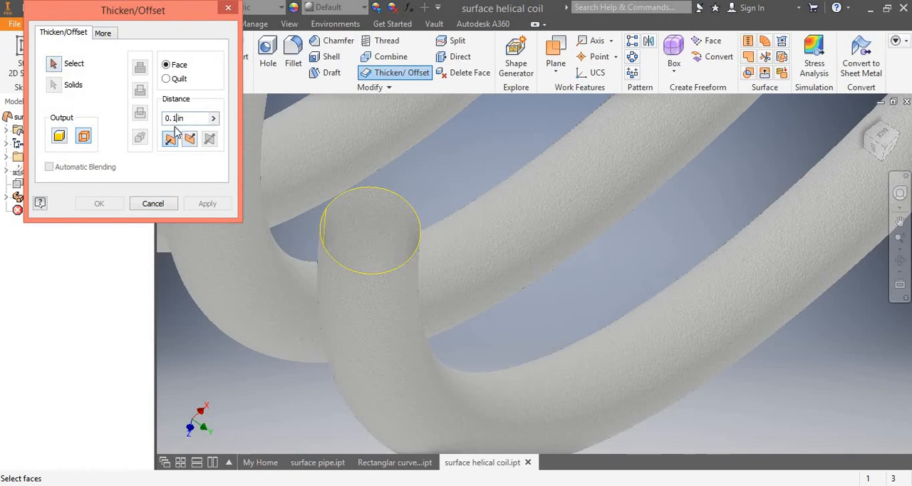
click(54, 64)
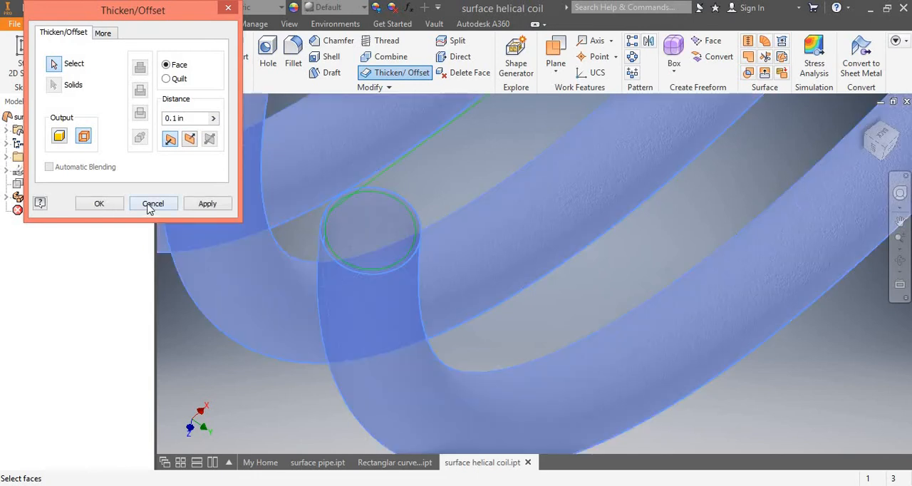
click(176, 118)
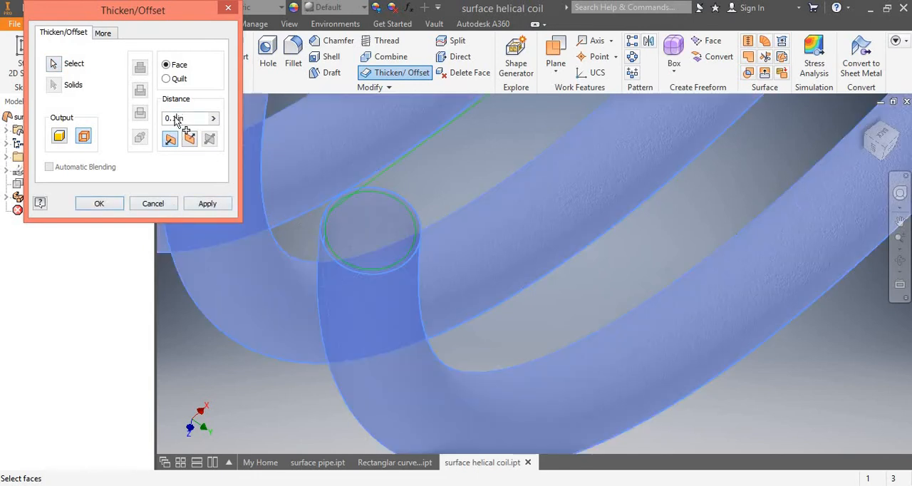
key(BackSpace)
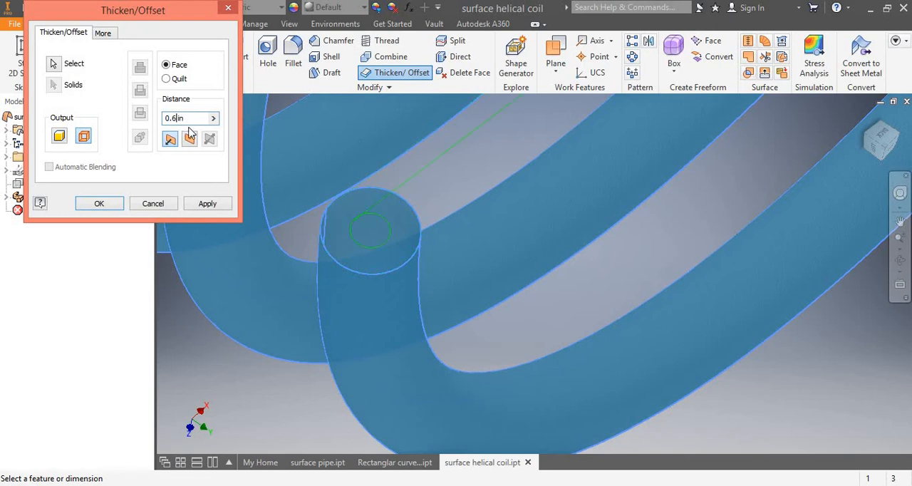
click(100, 203)
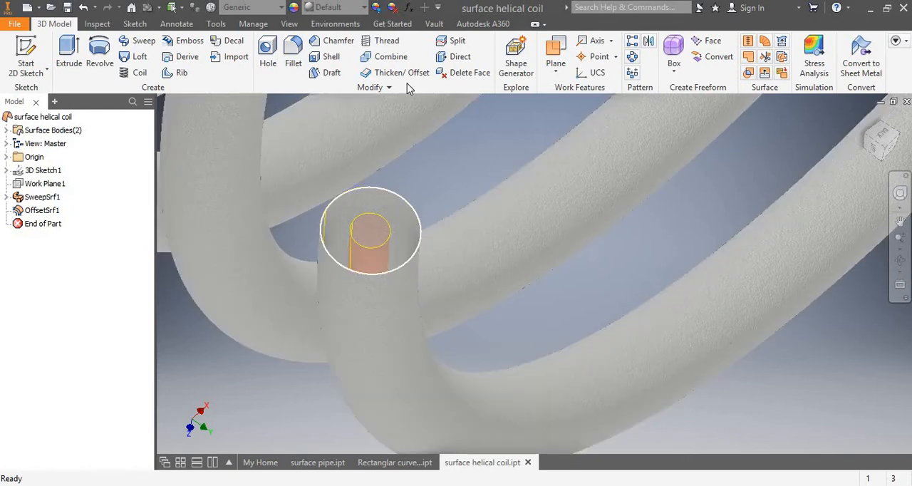
Thicken the coil's outer tube surface 0.1 in inward as a new solid.
click(402, 73)
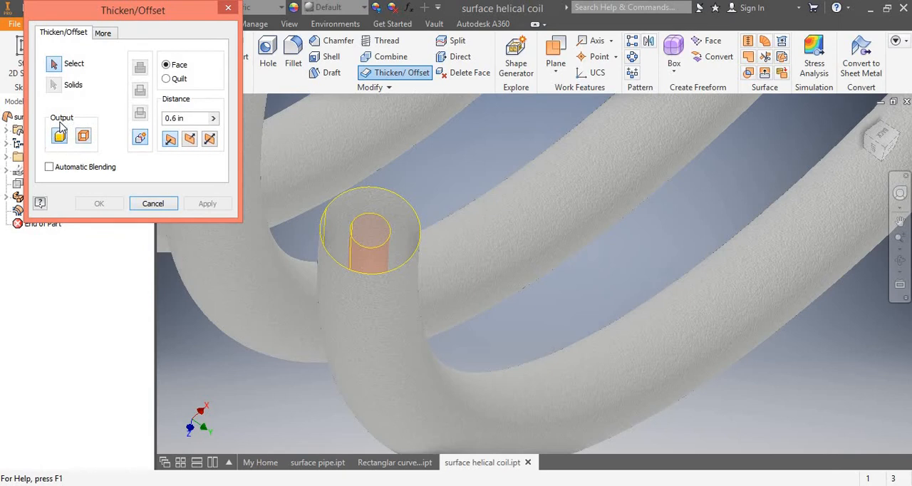
click(177, 120)
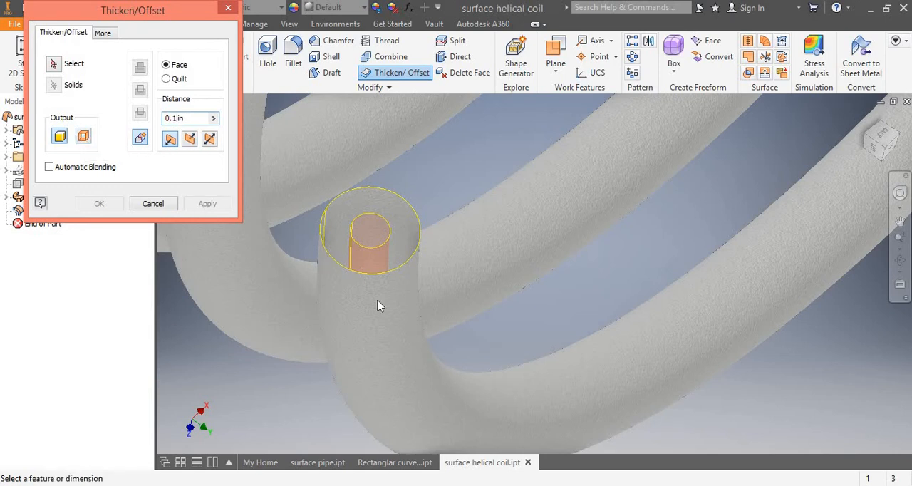
click(61, 69)
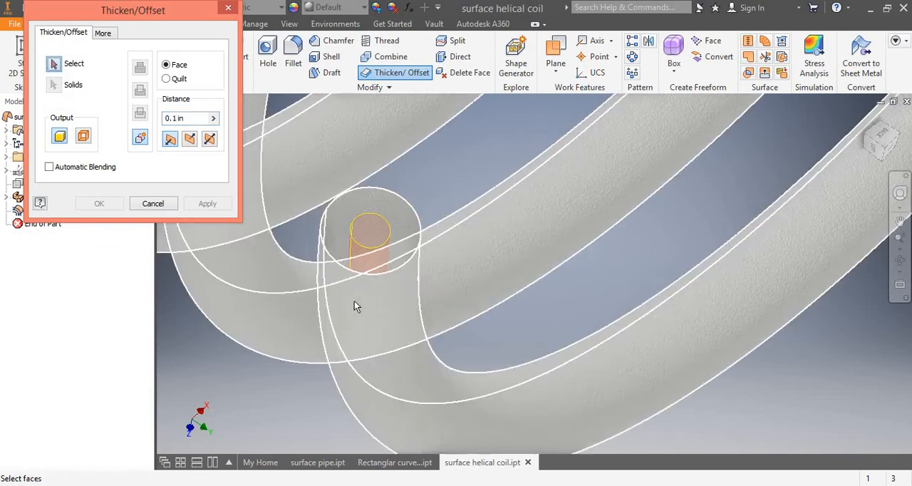
click(355, 300)
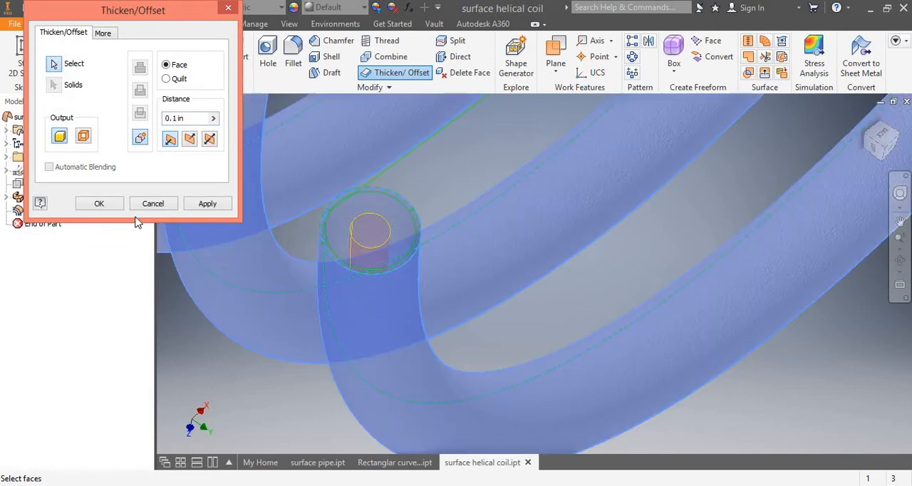
click(99, 203)
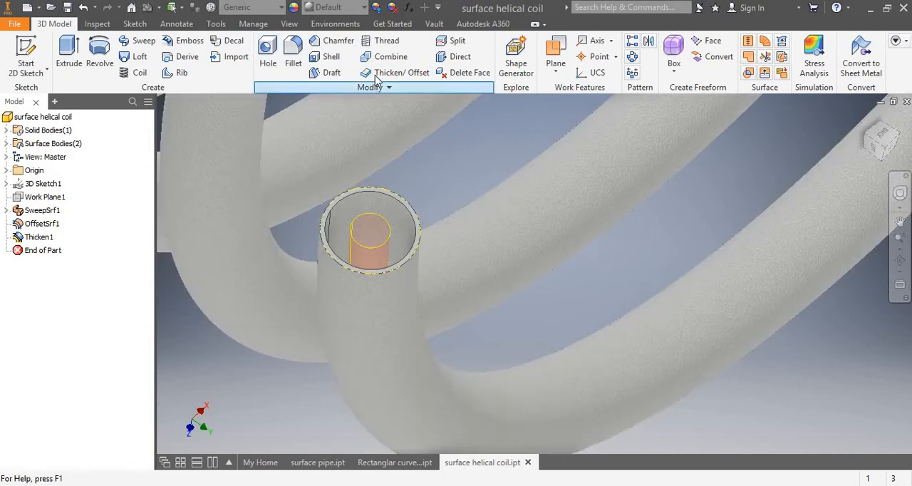
Thicken the inner offset surface 0.1 in inward with the Join option.
click(389, 72)
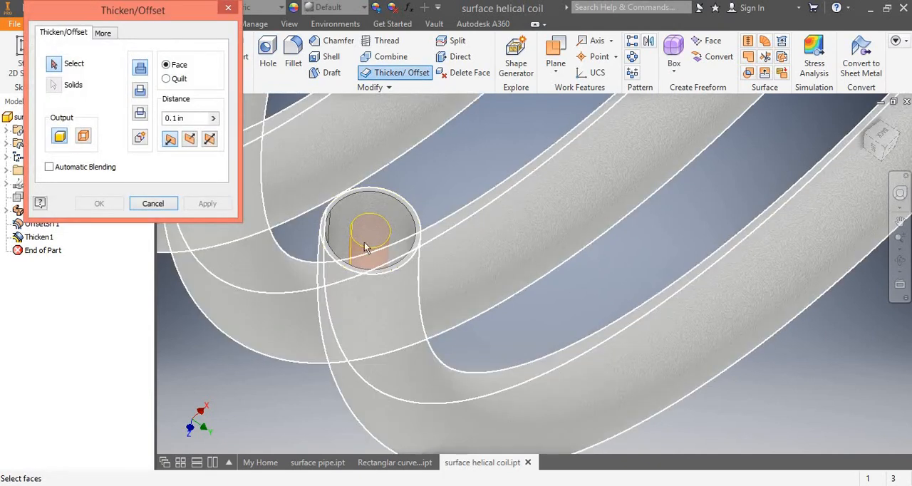
click(403, 248)
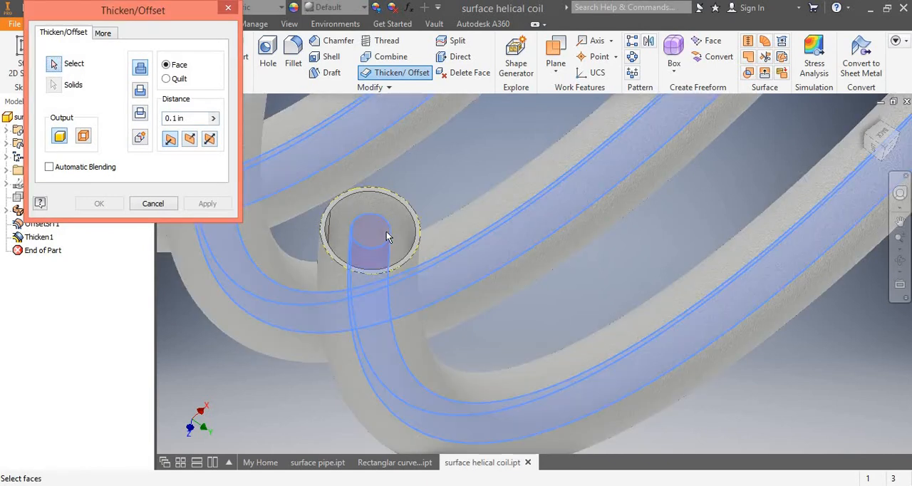
click(386, 231)
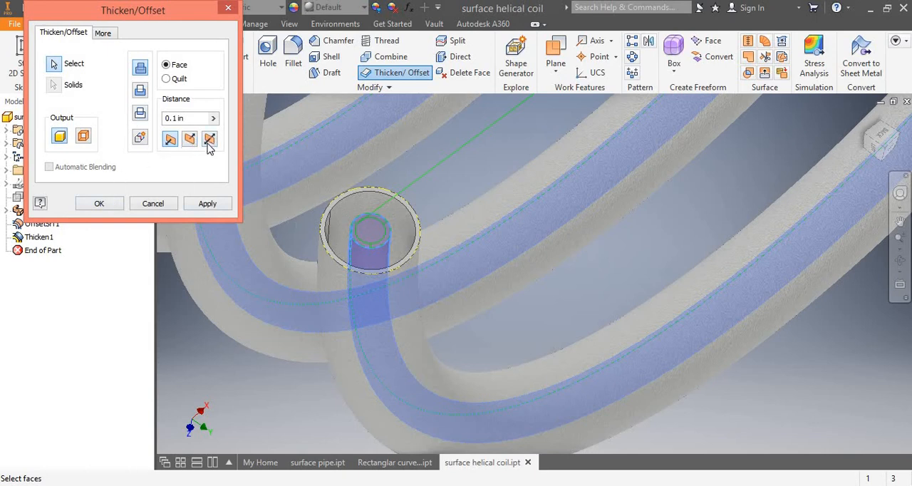
click(99, 203)
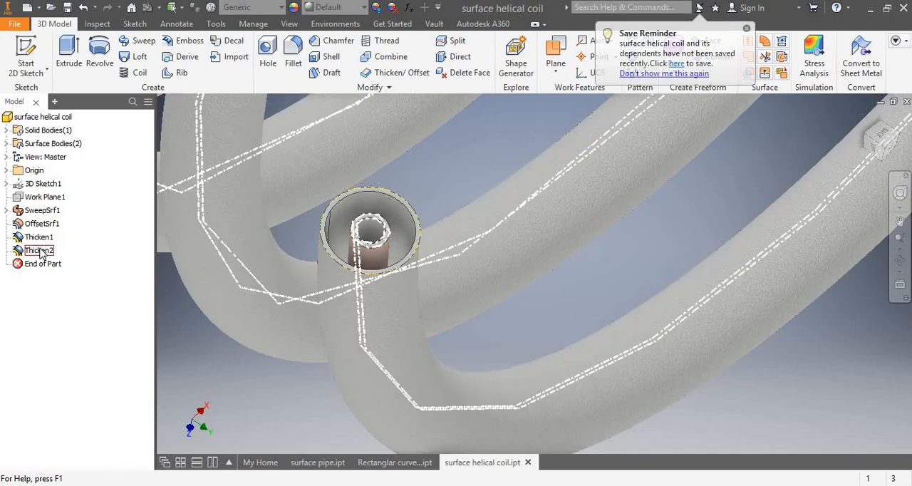
Edit the inner tube's thicken feature and set its distance to 0.2 in.
click(40, 250)
double_click(40, 250)
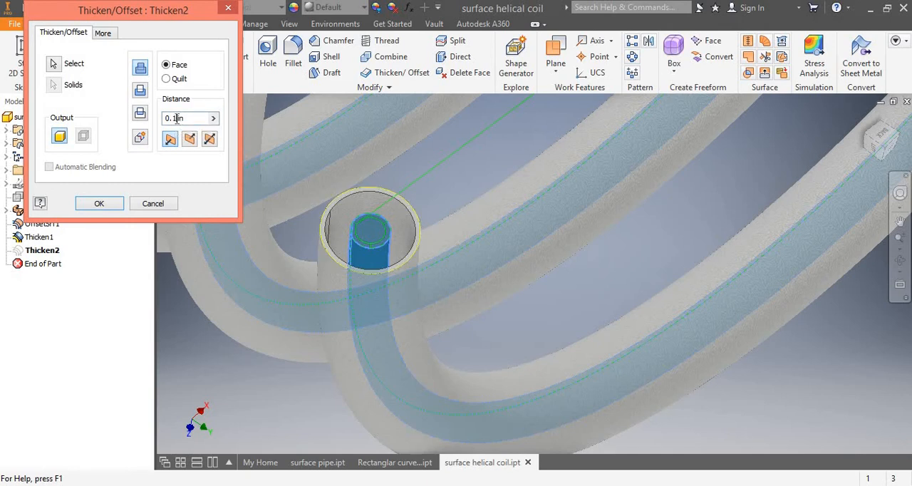
key(BackSpace)
text(2)
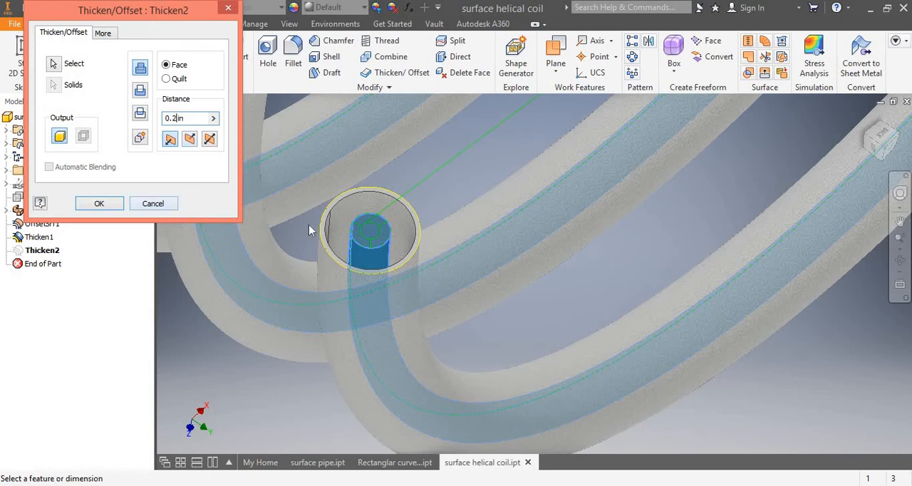
click(98, 203)
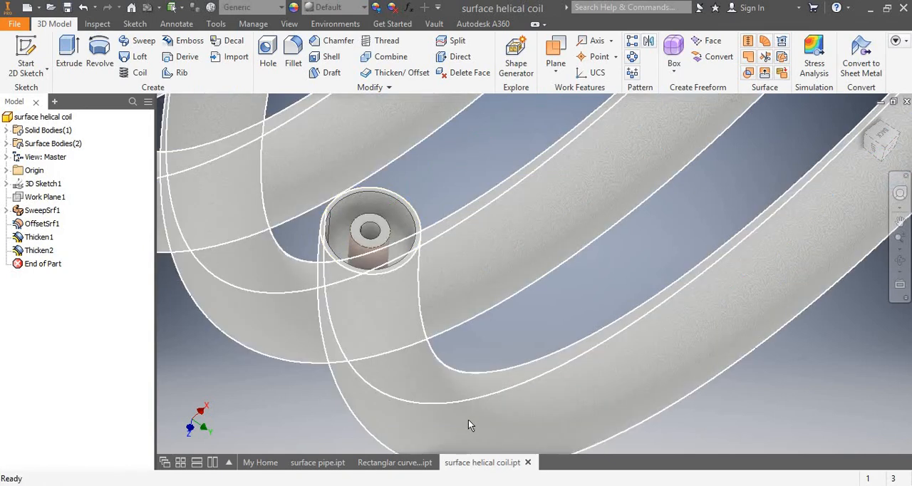
Examine the nested tubes at the coil's open end and the complete coil from farther away.
shift+middle_drag(327, 198, 347, 226)
click(595, 207)
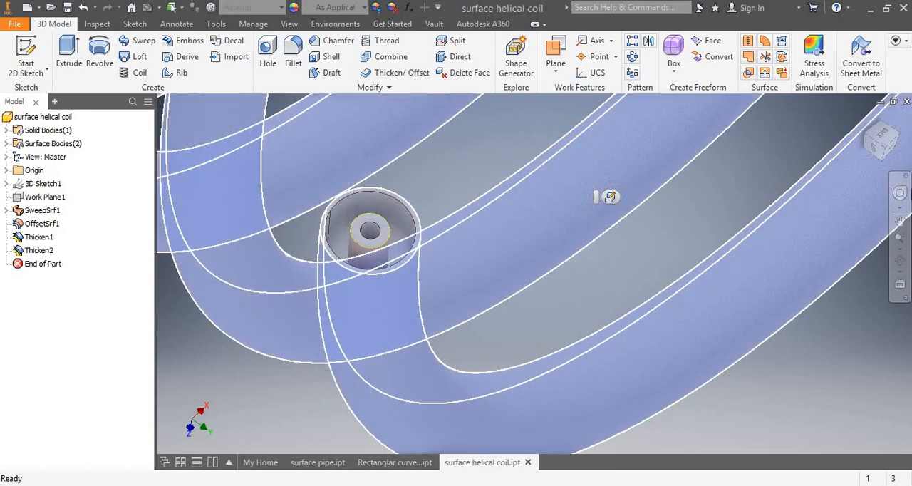
scroll(894, 228, down, 1)
scroll(893, 228, up, 1)
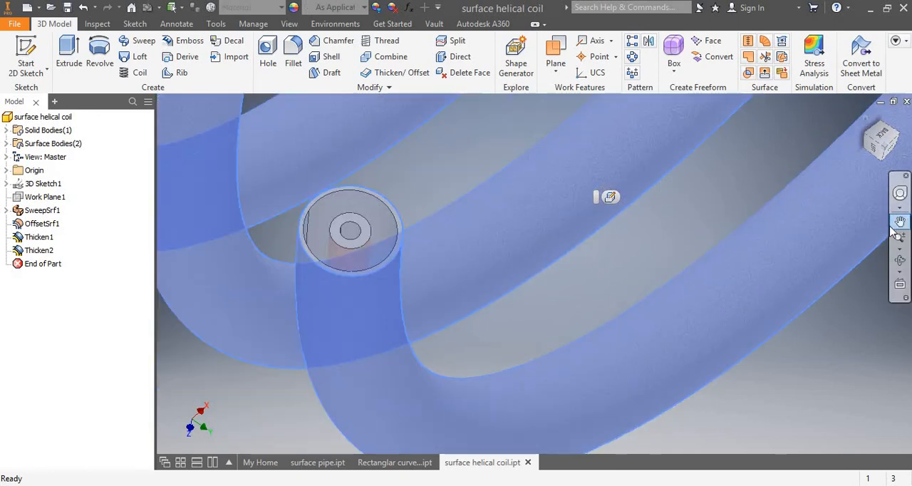
scroll(891, 230, down, 3)
scroll(890, 230, up, 2)
scroll(890, 229, down, 1)
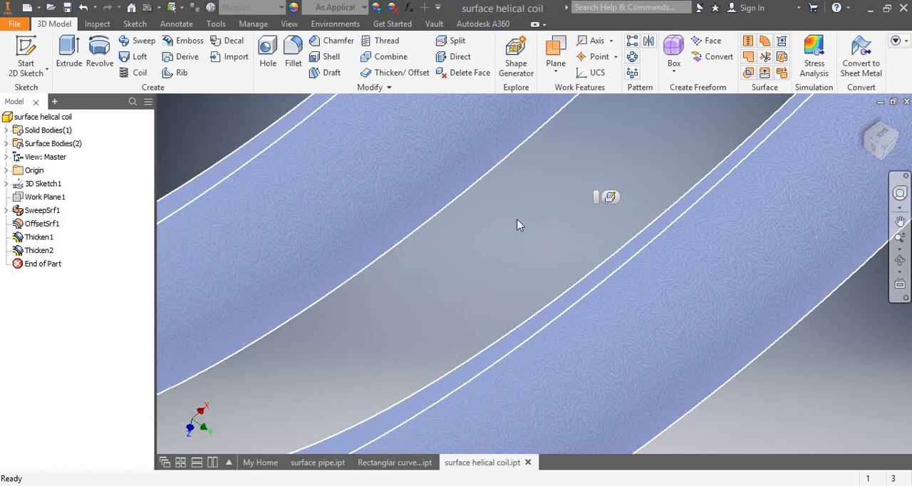
scroll(519, 224, up, 5)
scroll(598, 230, up, 3)
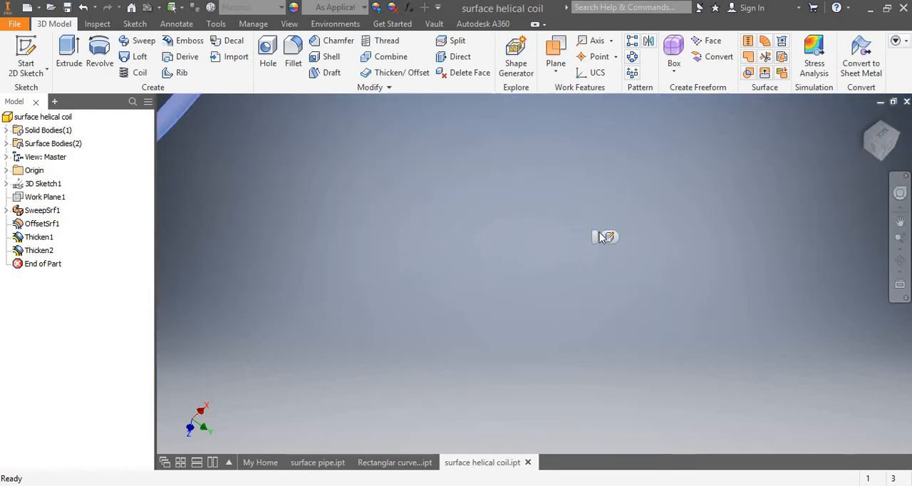
scroll(599, 233, down, 5)
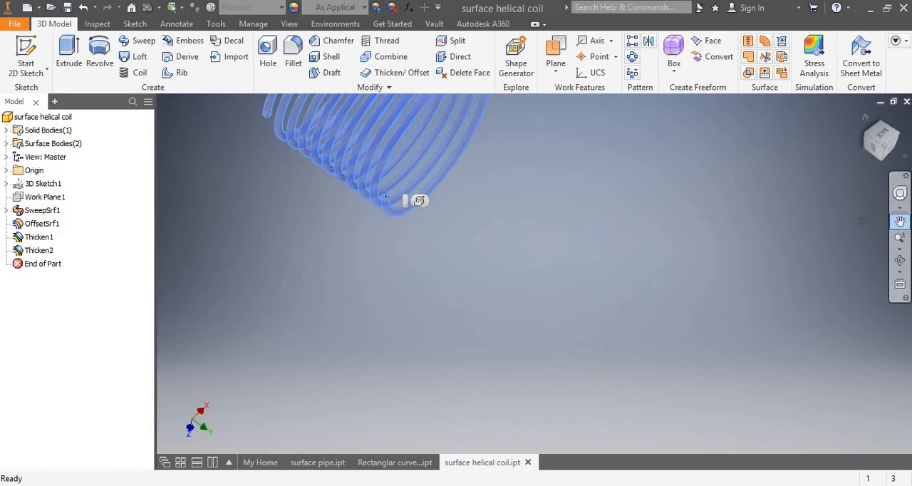
click(901, 222)
drag(606, 100, 655, 265)
scroll(598, 207, down, 2)
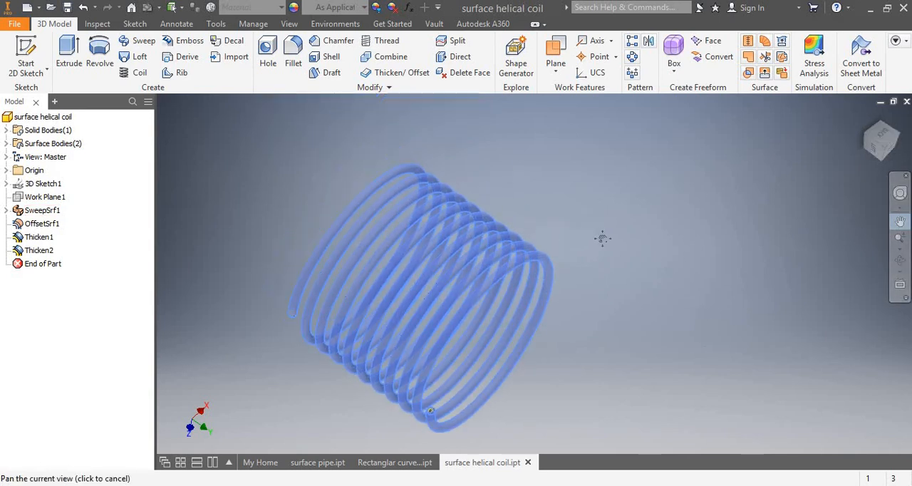
scroll(602, 238, down, 2)
drag(267, 133, 383, 94)
key(Escape)
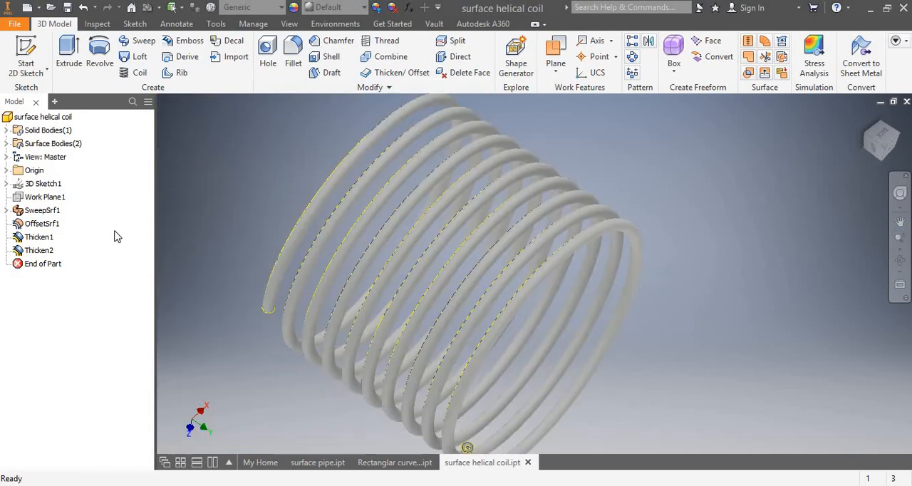
Apply a half section view to the coil through the origin's YZ plane with zero offset.
click(6, 170)
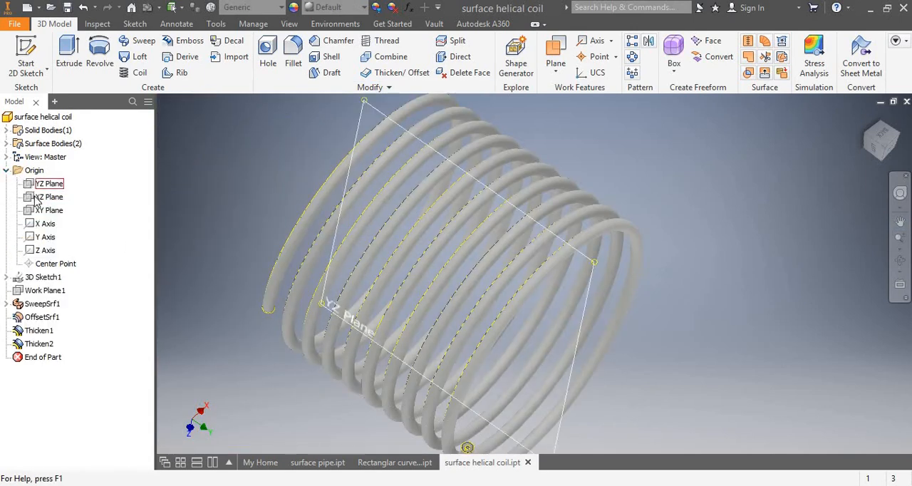
click(45, 183)
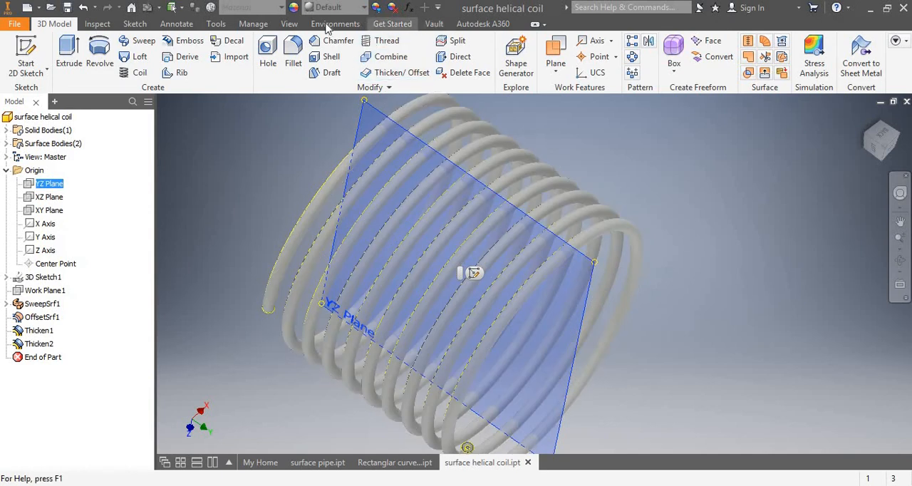
click(289, 26)
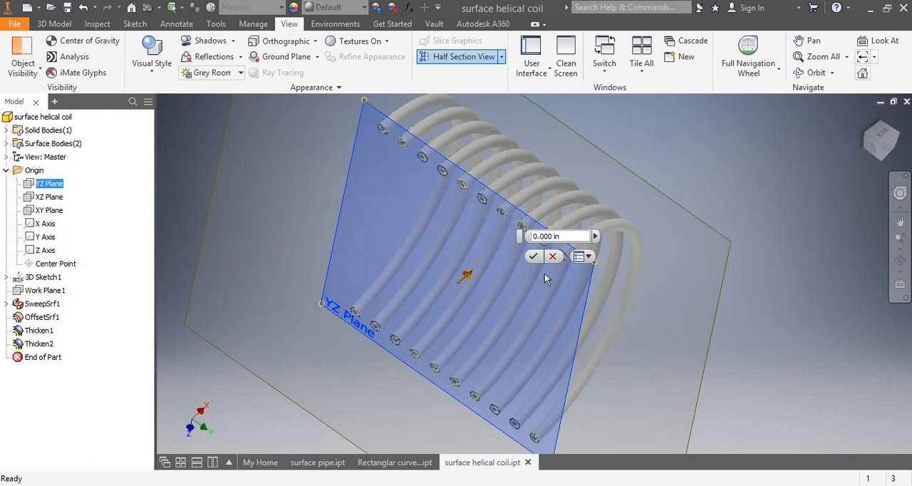
click(534, 258)
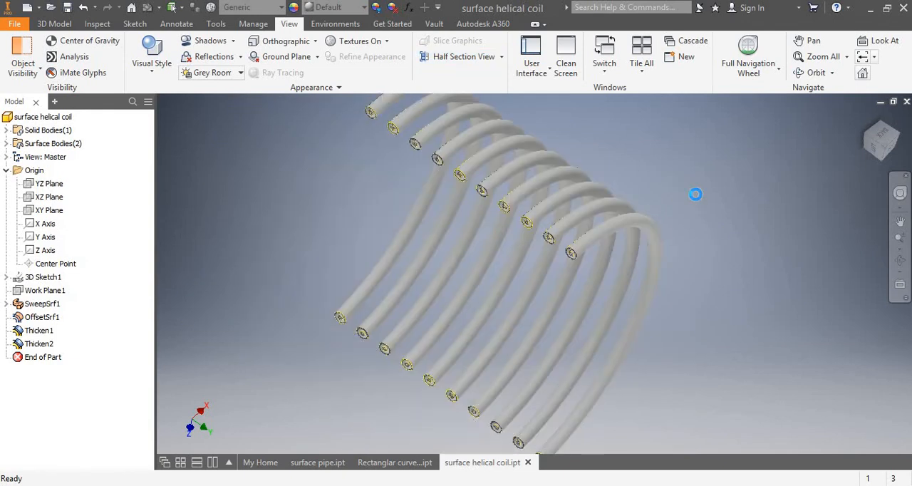
Examine the cut ends of the coil's turns up close, comparing the outer and inner tube walls.
scroll(696, 198, up, 3)
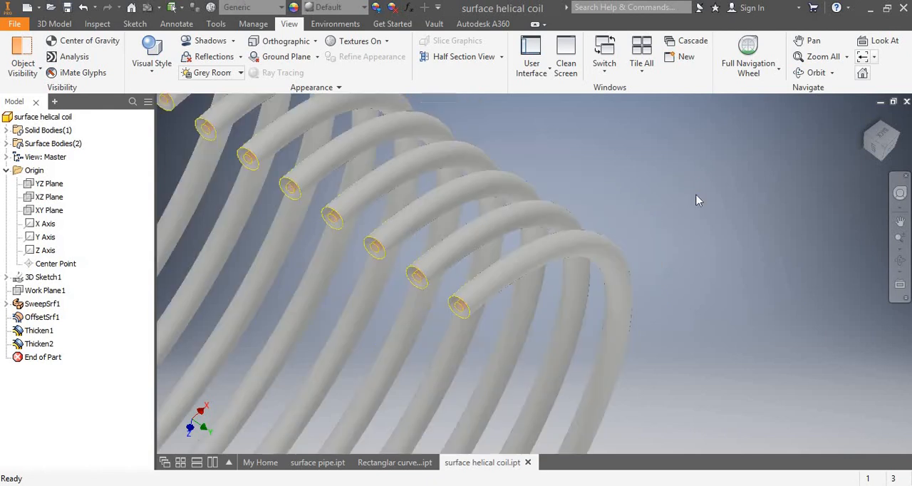
click(899, 222)
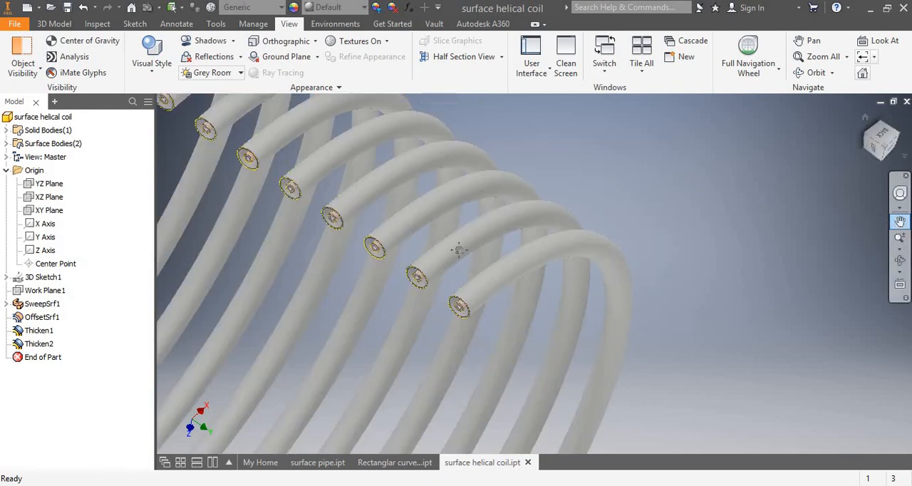
drag(368, 278, 621, 204)
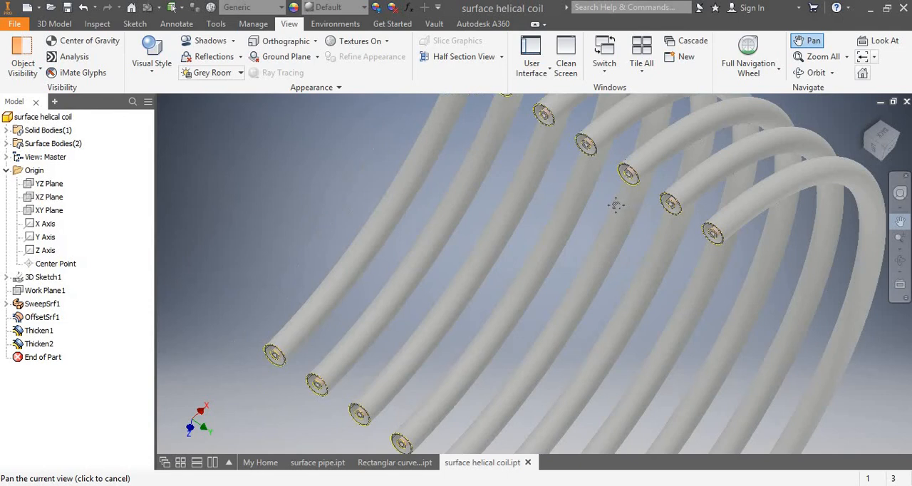
scroll(617, 205, down, 2)
scroll(615, 205, up, 7)
drag(602, 268, 527, 345)
drag(496, 187, 491, 237)
drag(627, 325, 397, 164)
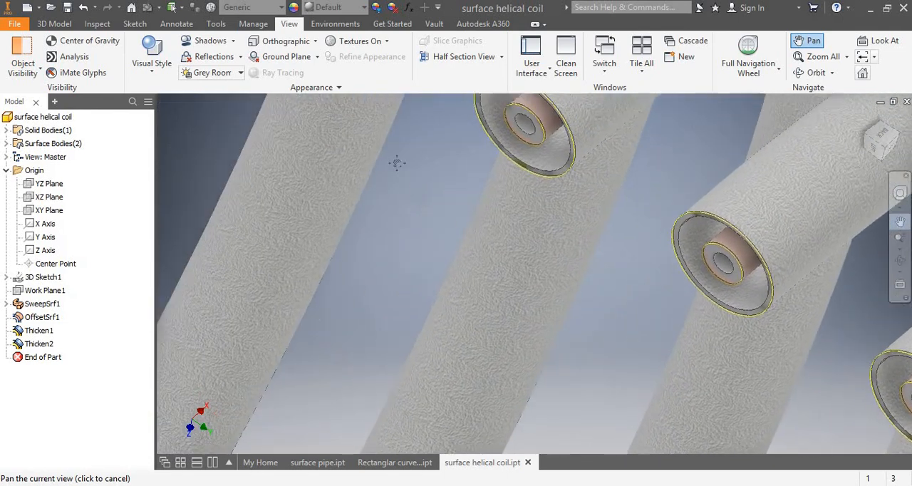
mouse_move(611, 325)
mouse_down()
mouse_move(408, 189)
mouse_move(521, 348)
mouse_up()
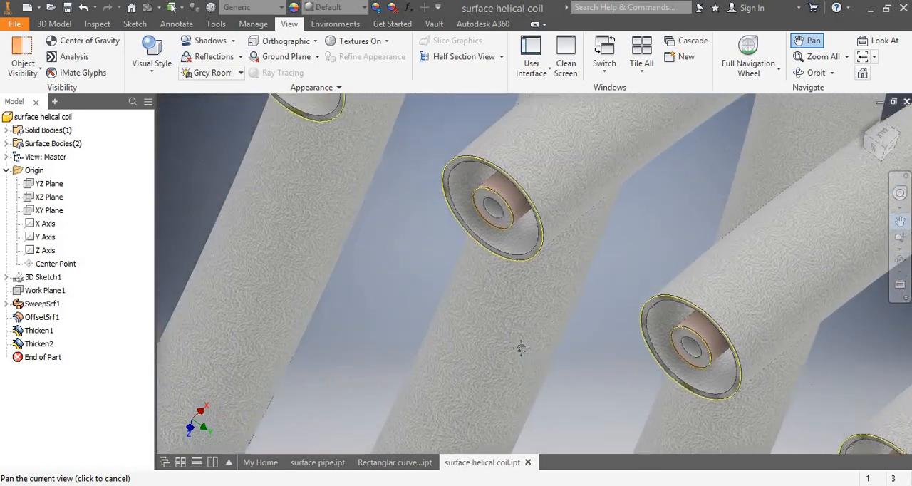
Follow the sectioned coil from turn to turn up close, inspecting the nested tube ends and the outer tube surfaces.
mouse_move(597, 299)
mouse_down()
mouse_move(454, 251)
mouse_move(552, 311)
mouse_move(701, 382)
mouse_move(491, 219)
mouse_move(422, 183)
mouse_move(486, 189)
mouse_move(663, 291)
mouse_up()
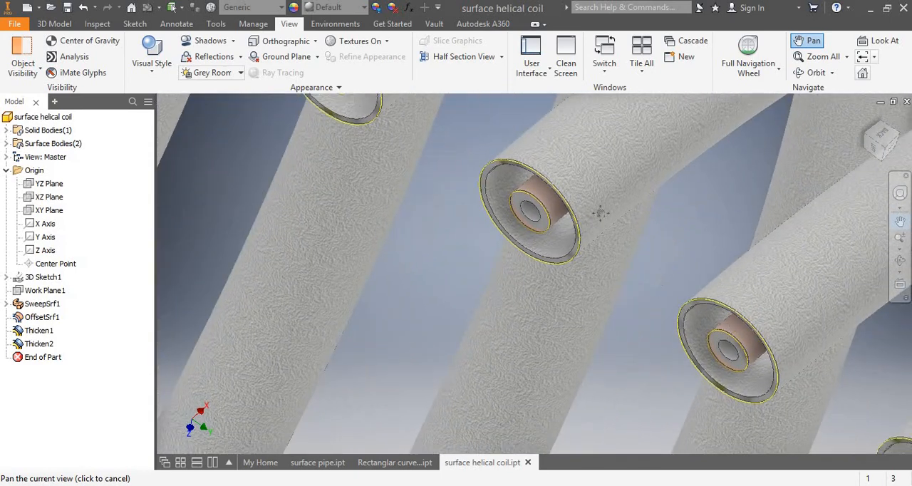
drag(601, 212, 482, 120)
drag(641, 254, 540, 179)
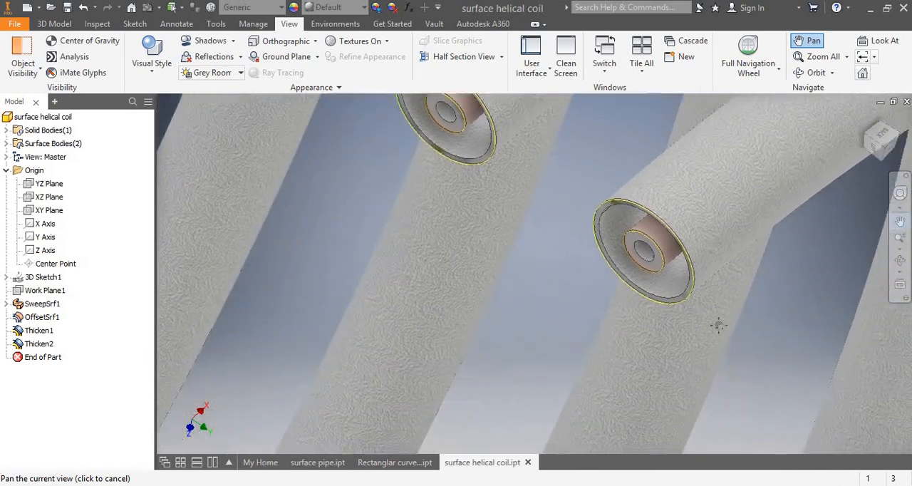
drag(718, 325, 503, 204)
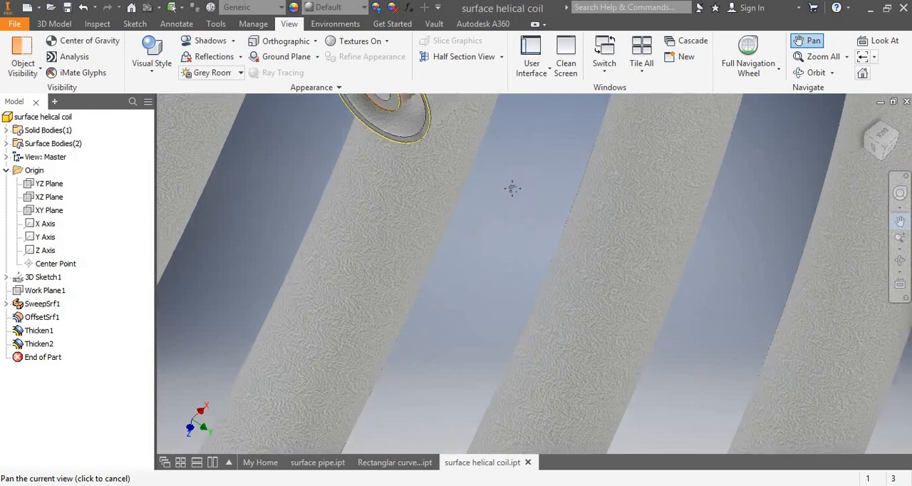
drag(805, 393, 644, 300)
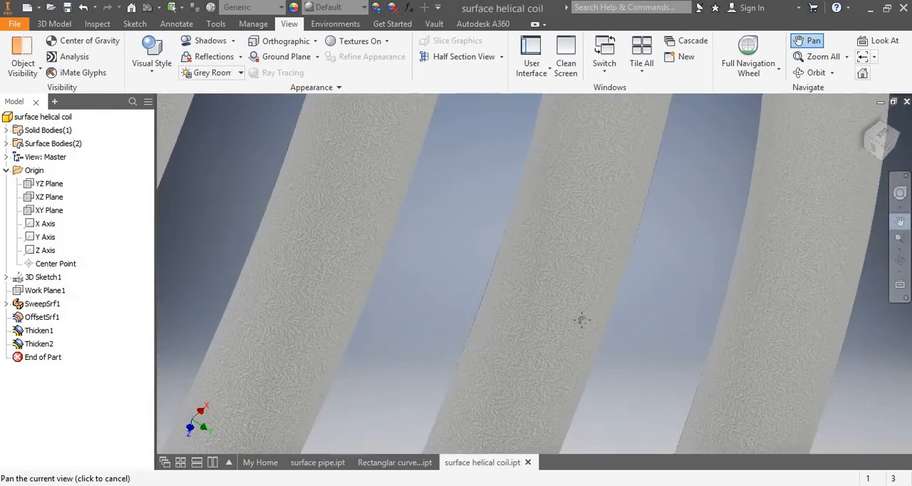
drag(582, 320, 582, 483)
drag(561, 162, 568, 239)
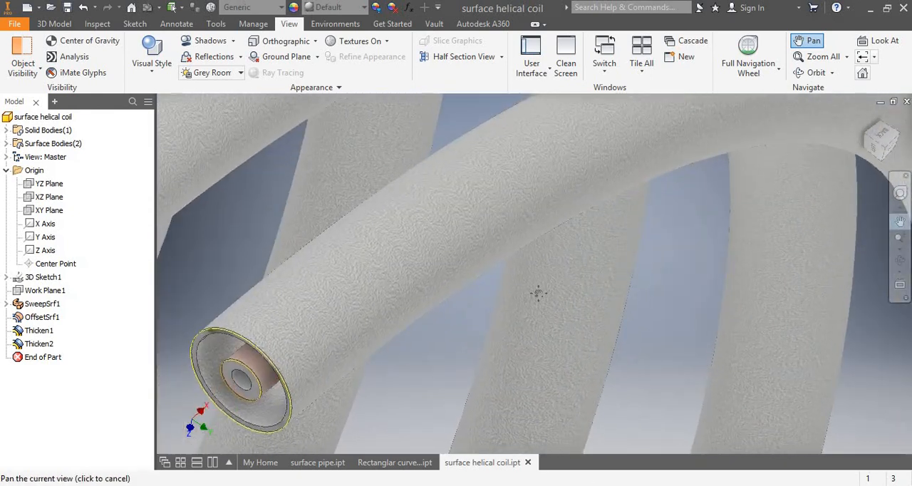
drag(435, 296, 652, 196)
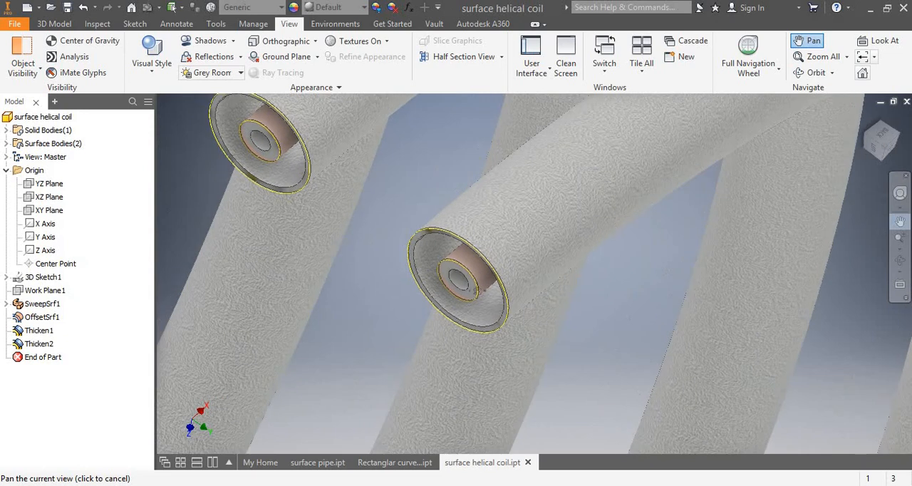
drag(295, 313, 498, 291)
middle_drag(393, 278, 464, 293)
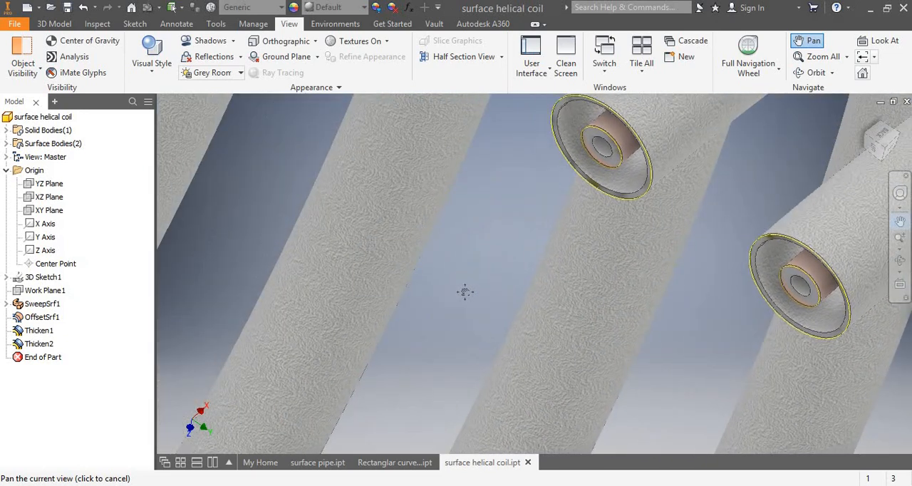
Examine the row of cut turns on the sectioned coil from farther away, including both rows of open ends.
scroll(465, 292, down, 5)
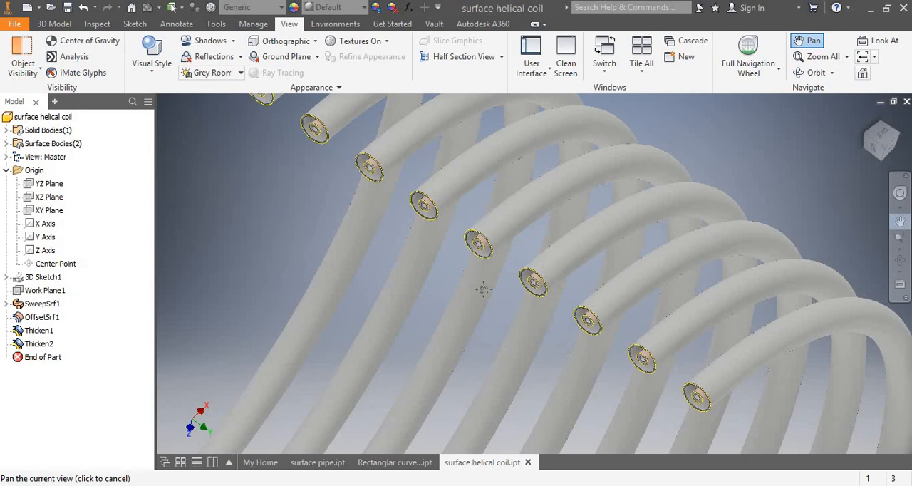
drag(479, 257, 470, 172)
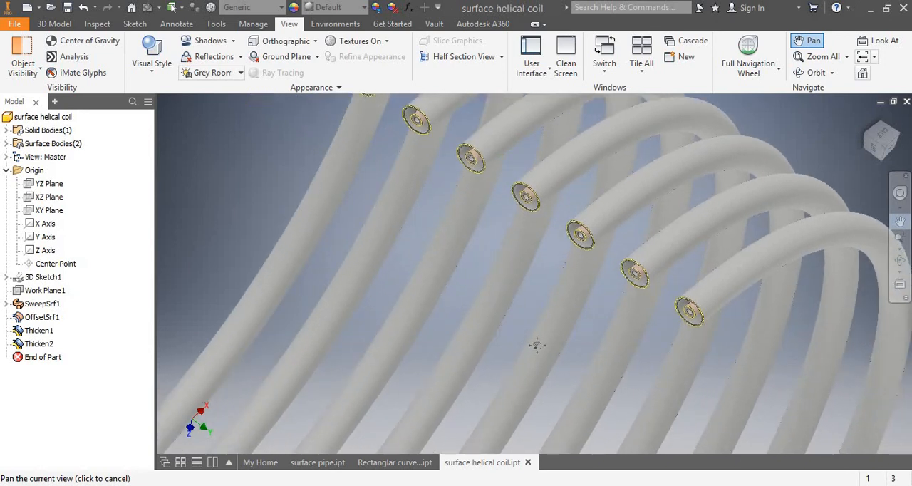
drag(530, 269, 504, 243)
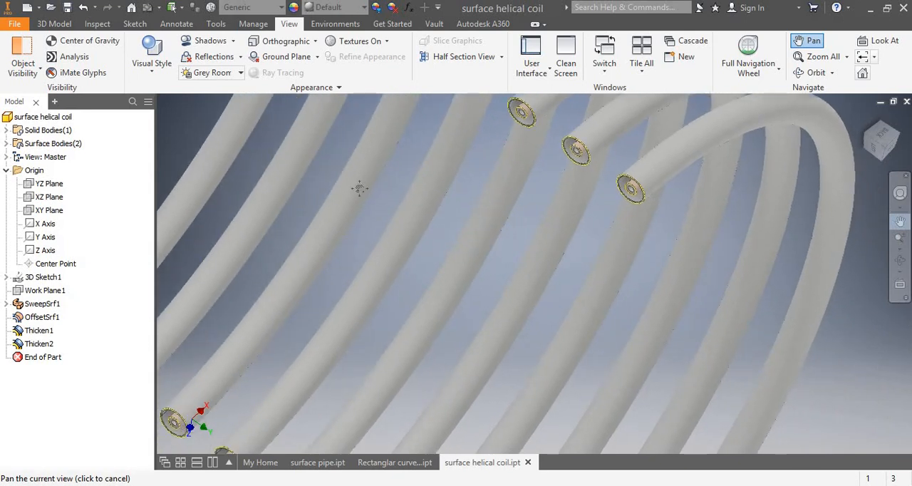
drag(358, 187, 598, 223)
drag(571, 301, 344, 319)
Review the nested walls at the open end of the rectangular curved channel part, and bring up the surface pipe part.
click(394, 463)
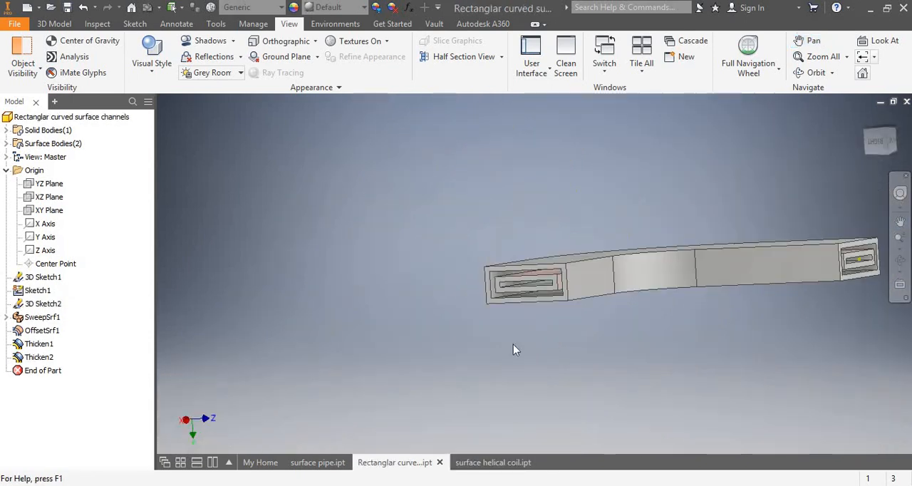
scroll(523, 282, up, 3)
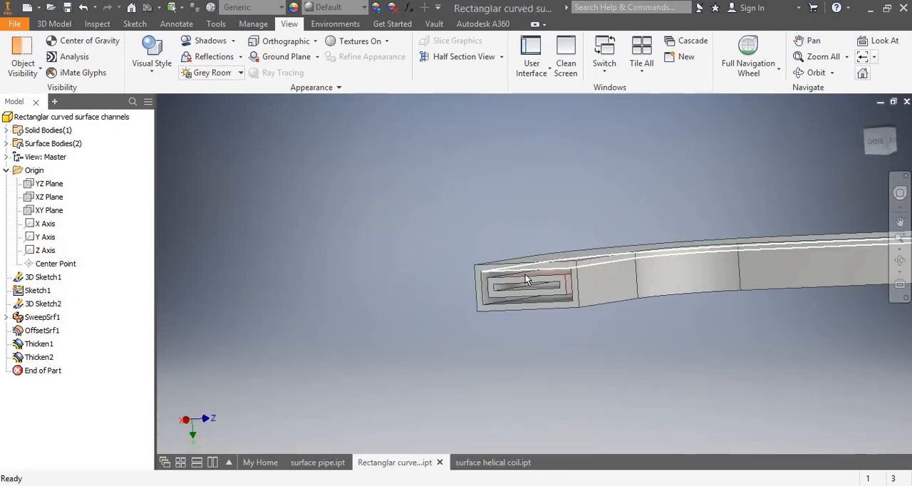
click(321, 463)
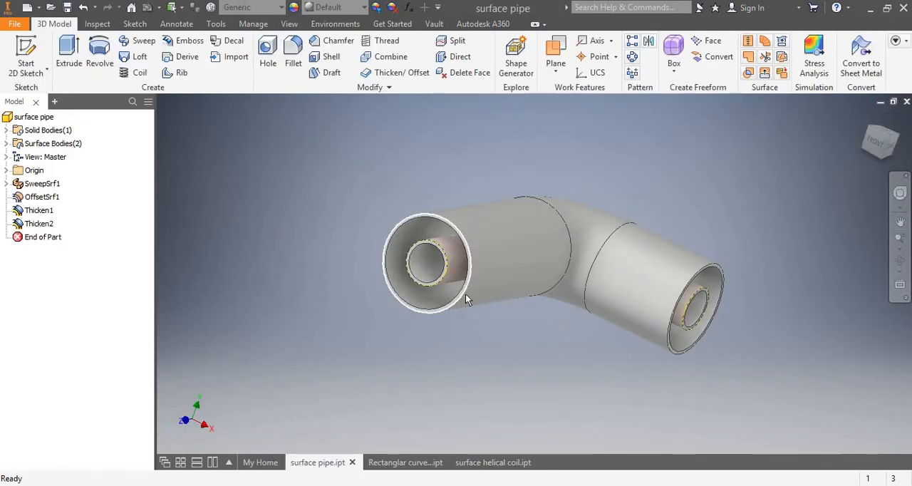